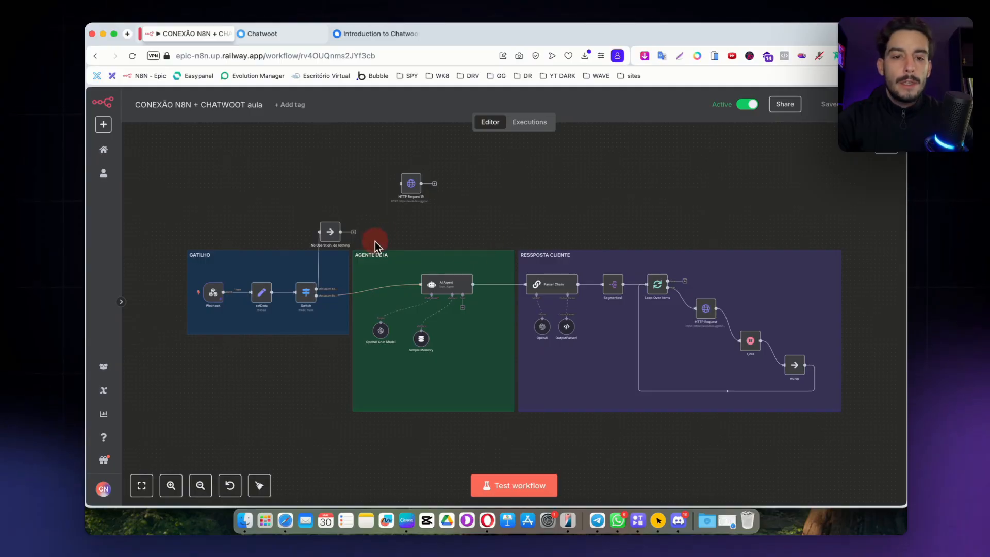
- Move the No Operation node up and to the left, above the GATILHO section
drag(331, 232, 311, 216)
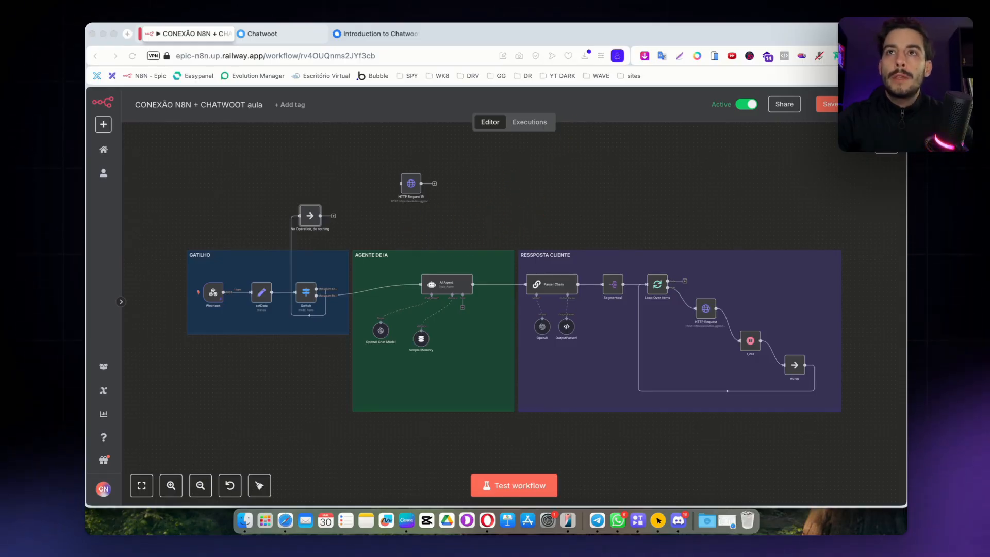
- Switch to the [LOW TICKET] AGENTE SUPORTE VENDAS workflow window, enlarge it and view the AGENTE DE SUPORTE section
drag(664, 43, 530, 43)
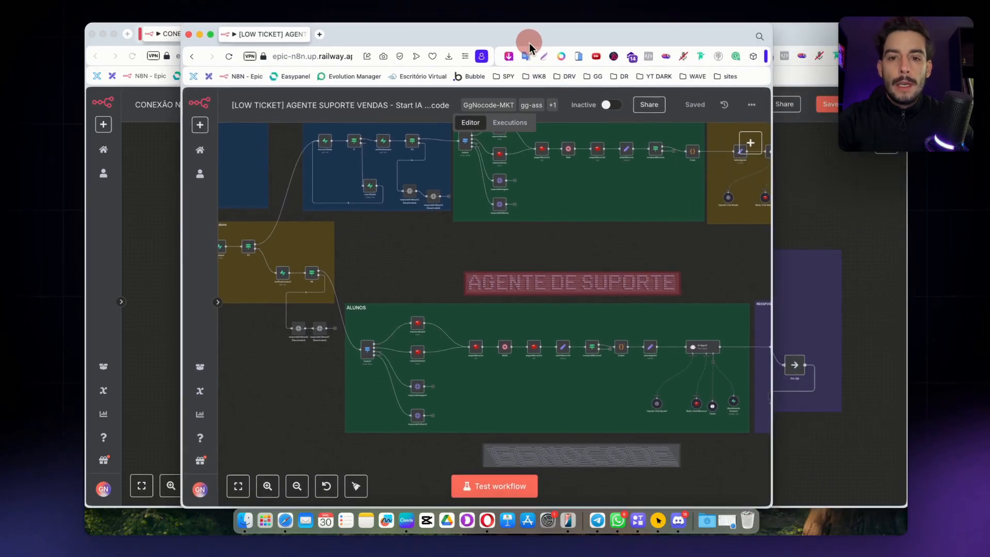
double_click(545, 43)
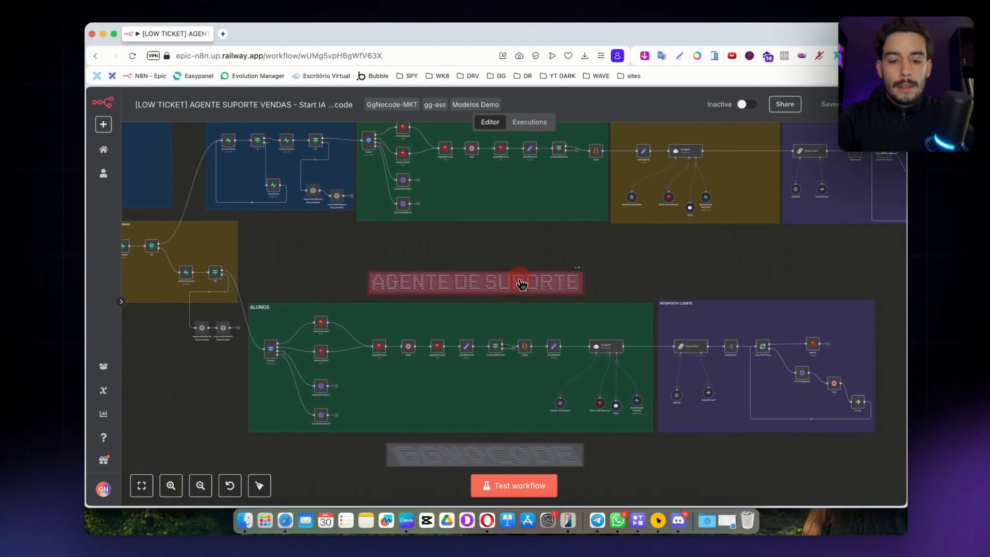
scroll(526, 280, down, 5)
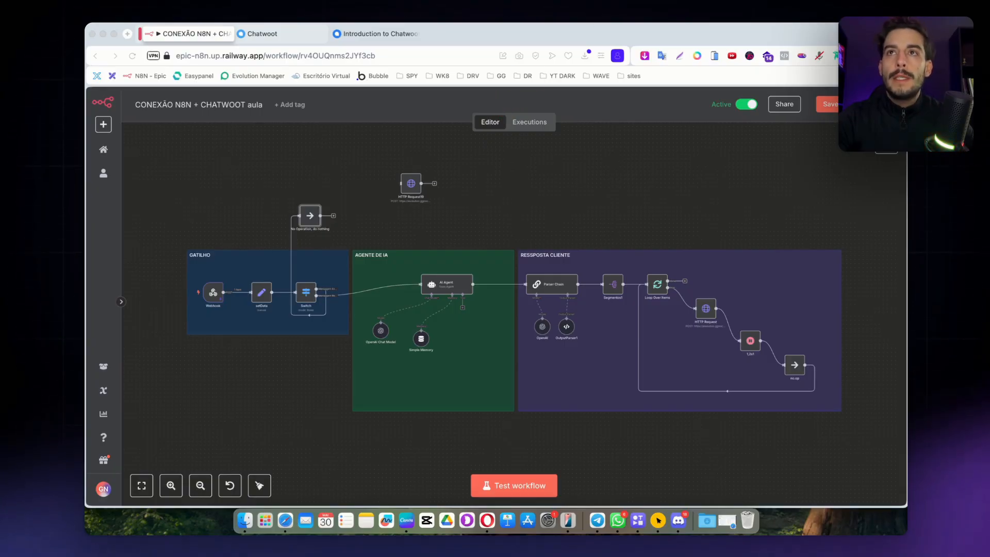
- In the AGENTE SUPORTE VENDAS workflow, copy the ALUNOS nodes between the Switch and the AI Agent, together with the OpenAI Chat Model
drag(515, 23, 520, 34)
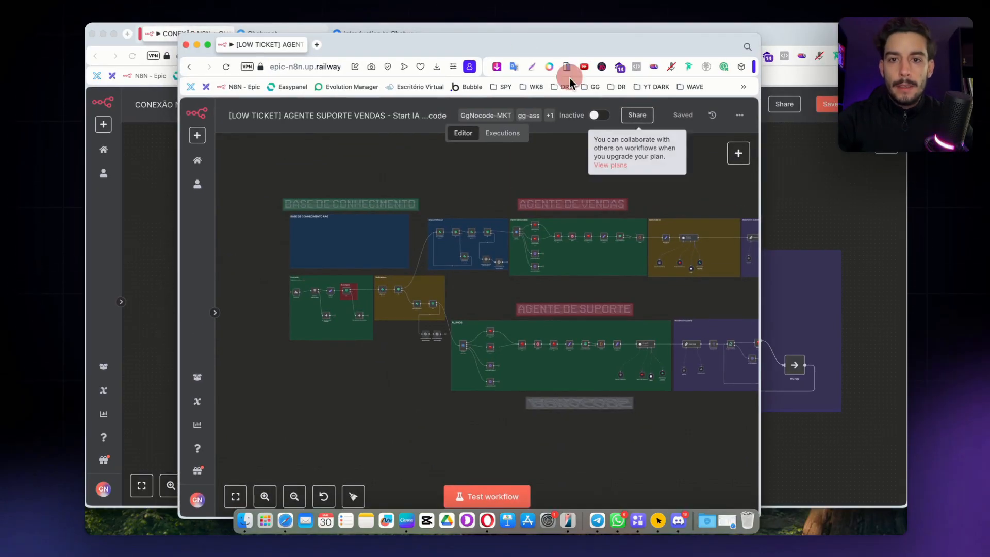
double_click(554, 48)
scroll(375, 369, up, 3)
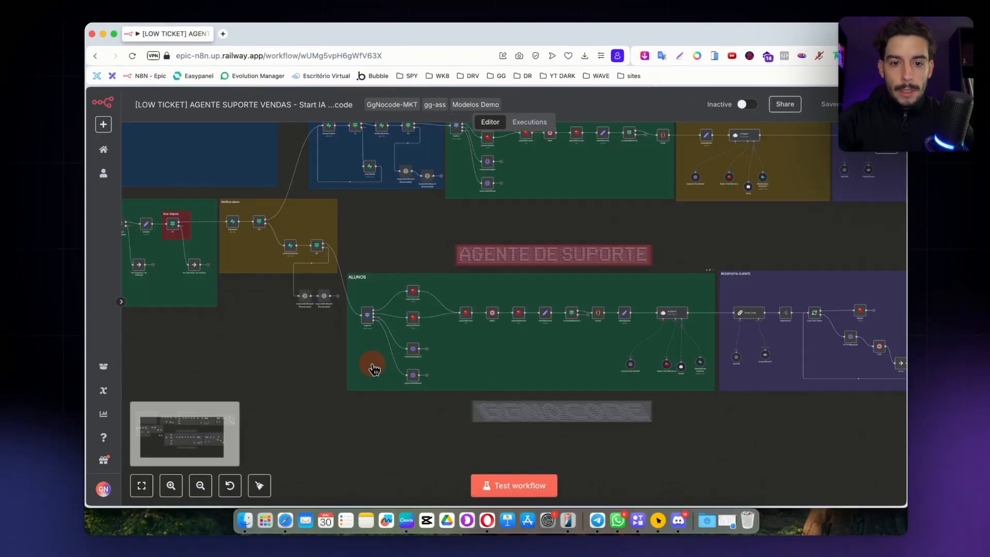
scroll(375, 369, up, 3)
drag(416, 215, 781, 410)
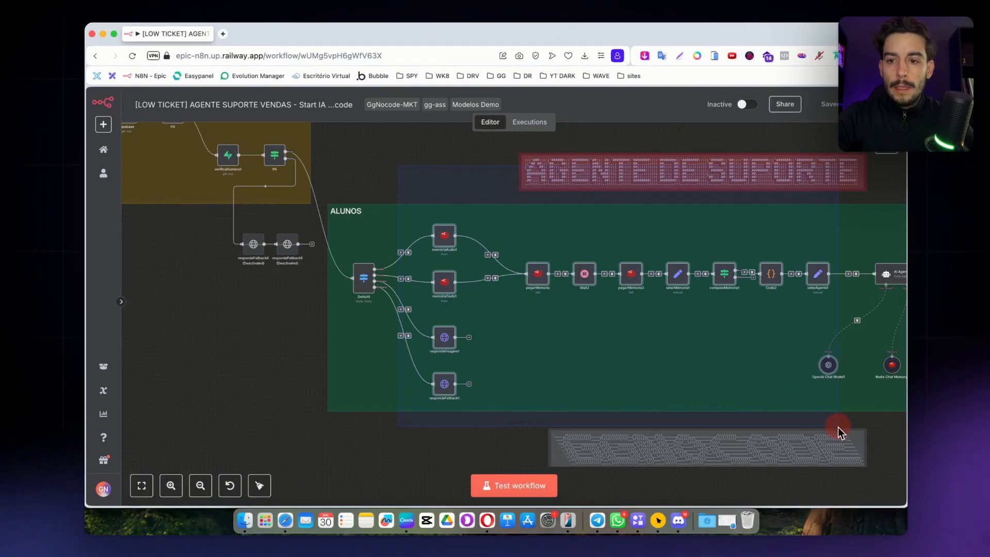
drag(837, 427, 836, 431)
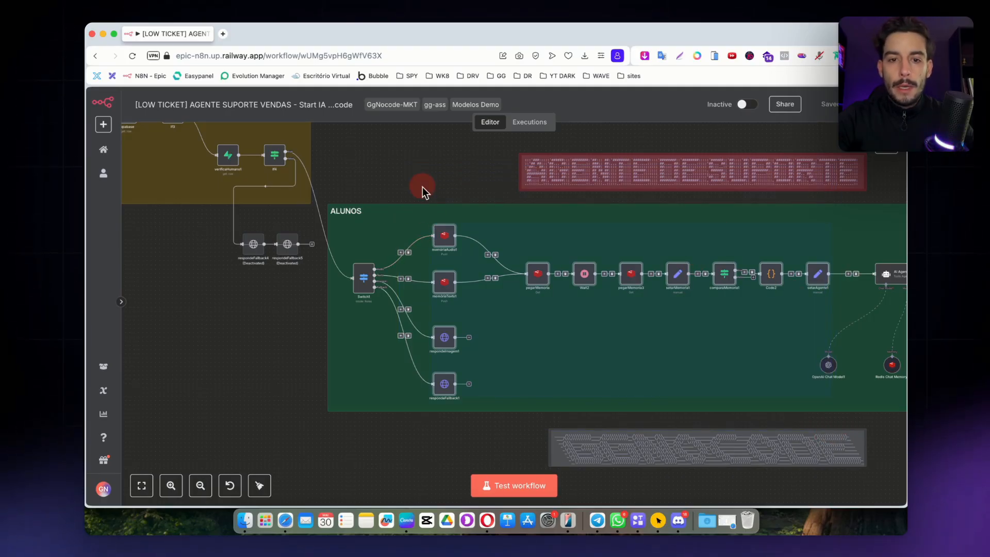
drag(406, 173, 842, 435)
key(cmd+c)
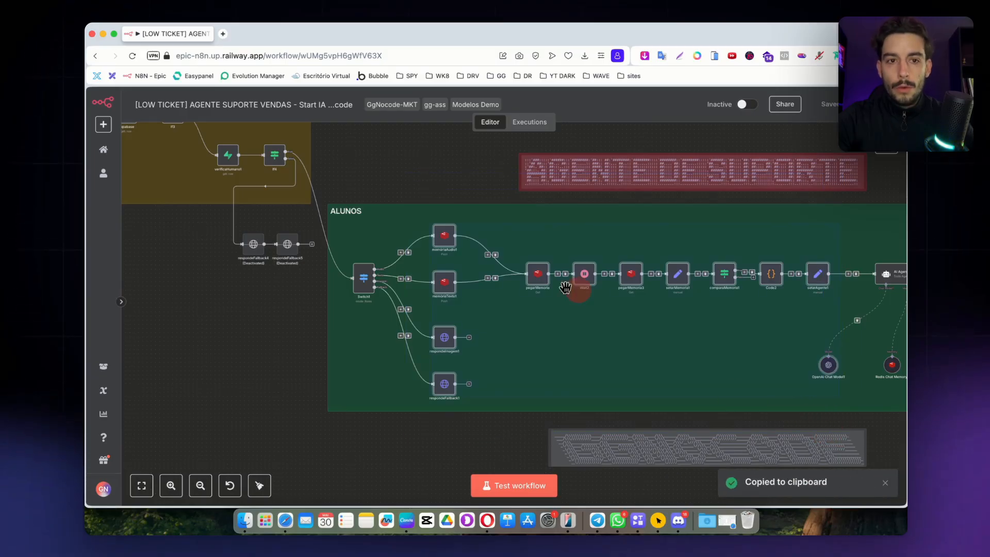
- Paste the copied nodes into the CONEXÃO N8N + CHATWOOT aula workflow and place them below the existing sections
drag(464, 37, 176, 534)
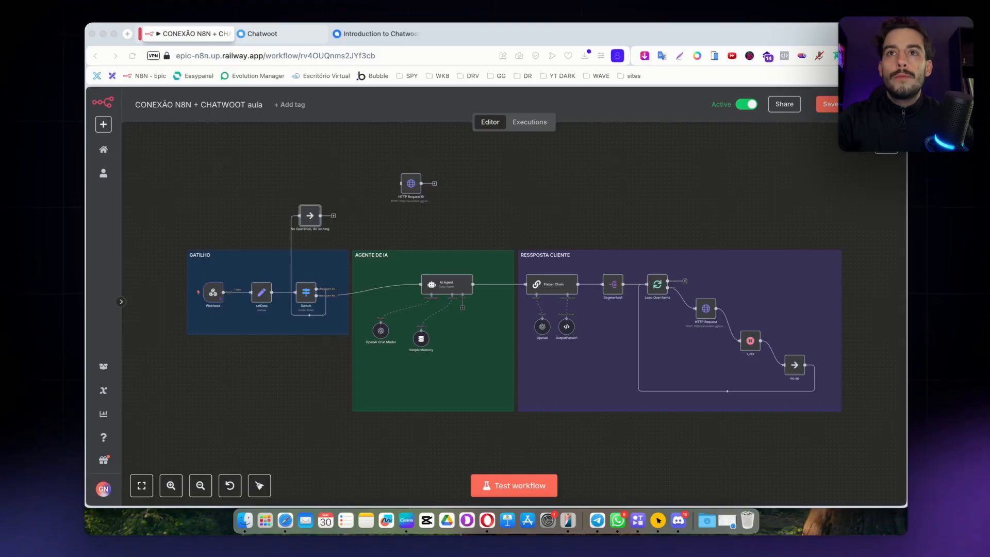
scroll(459, 331, down, 5)
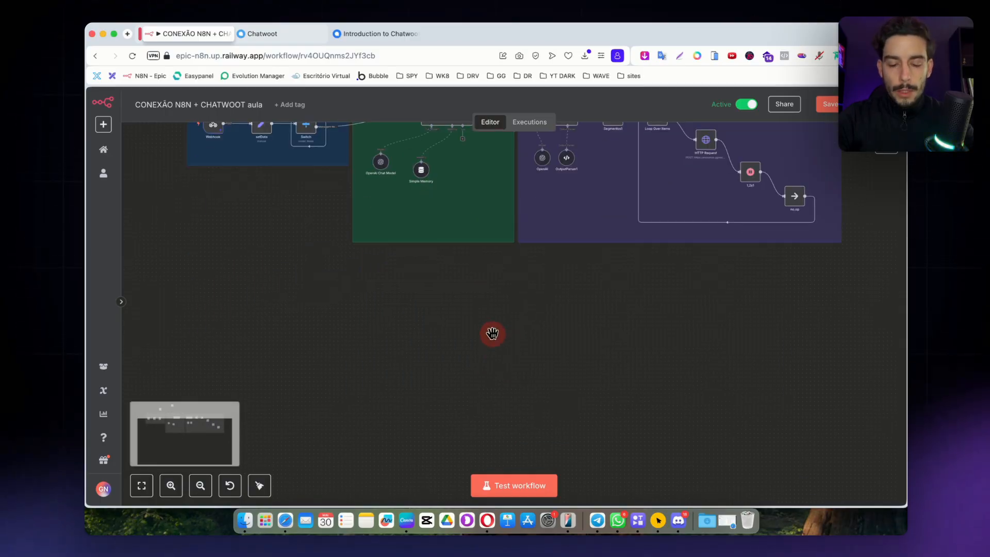
key(cmd+v)
scroll(574, 280, down, 5)
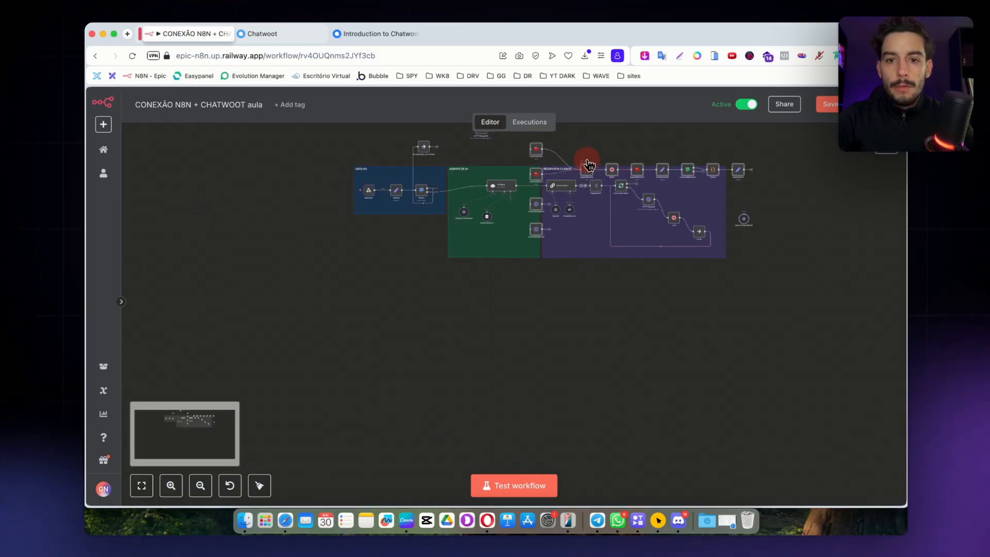
drag(588, 172, 532, 341)
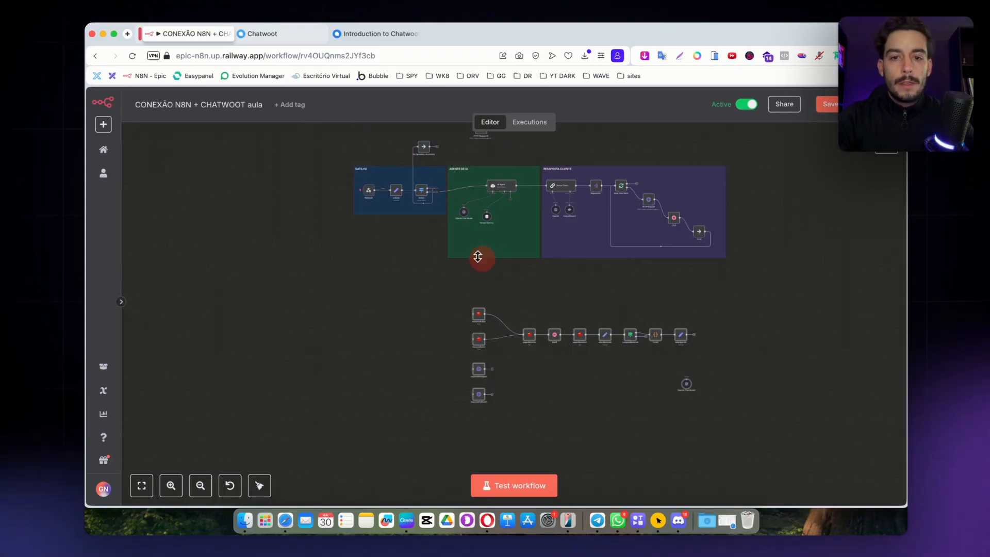
scroll(460, 207, up, 2)
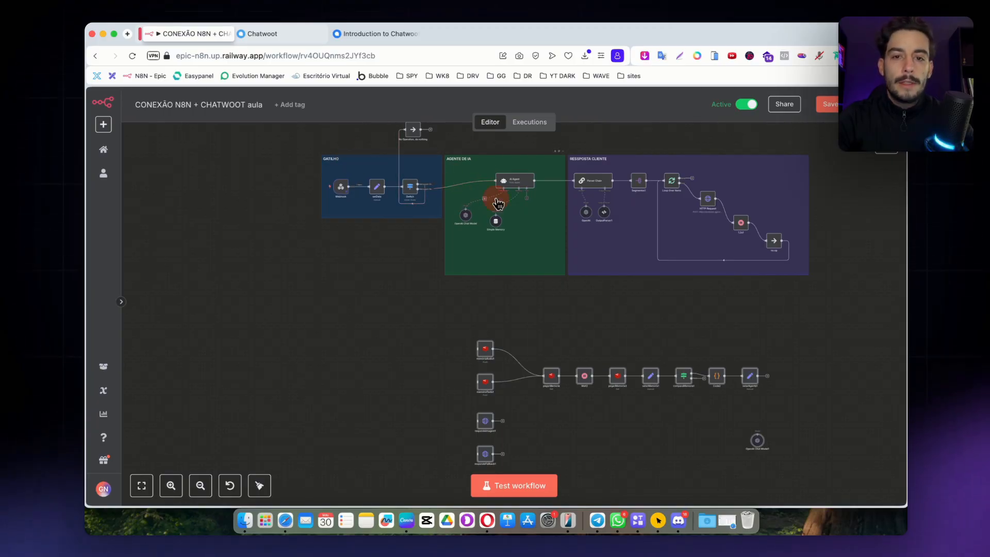
scroll(446, 158, up, 2)
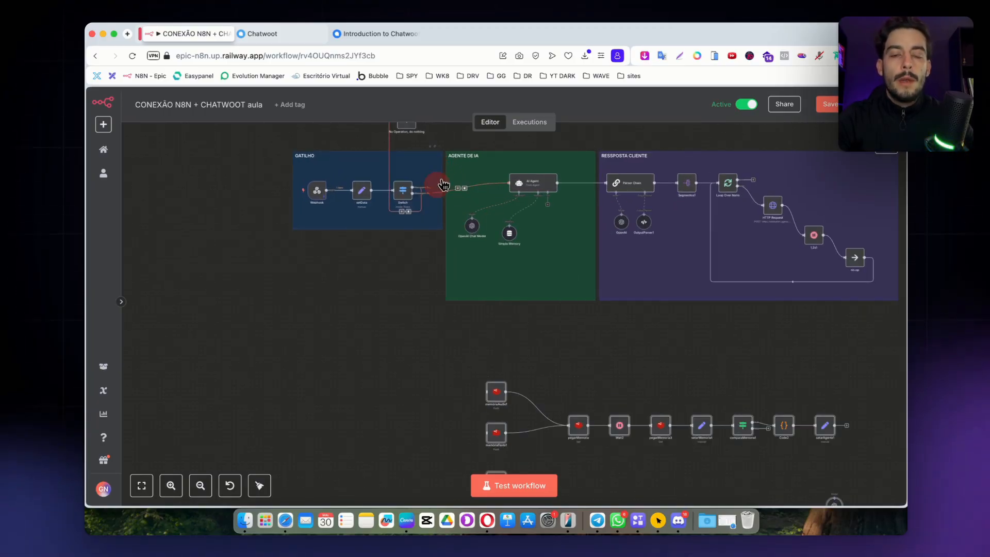
scroll(512, 315, down, 1)
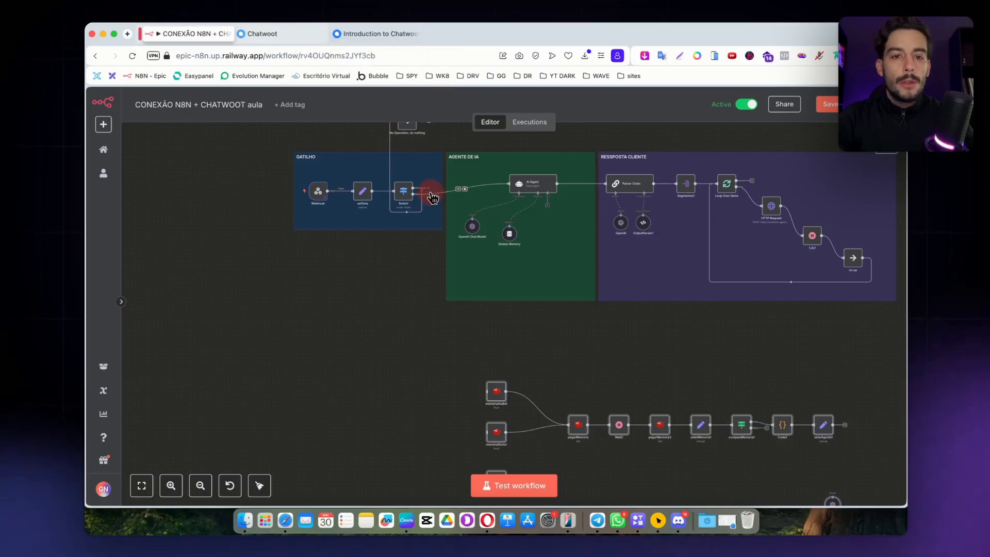
mouse_move(316, 198)
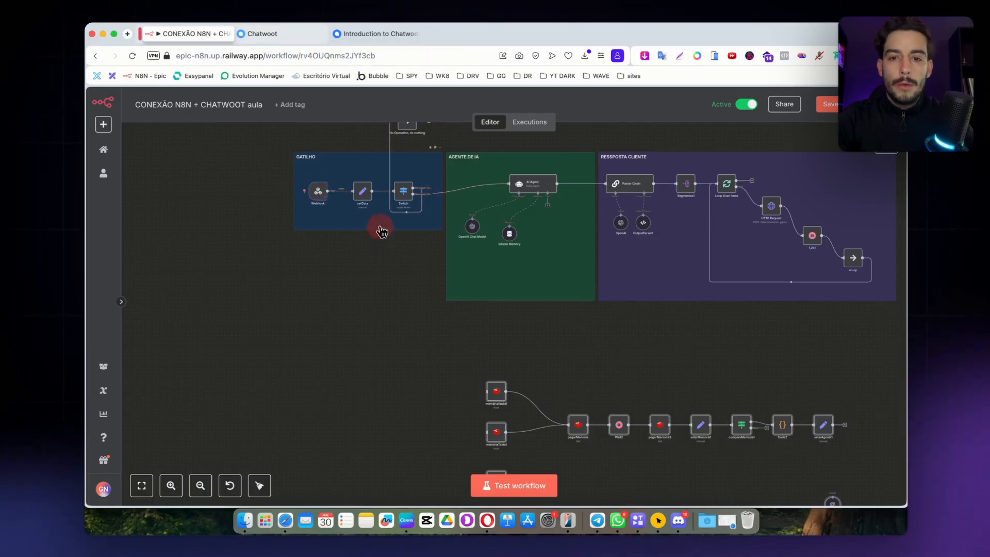
scroll(327, 237, up, 5)
scroll(319, 264, up, 5)
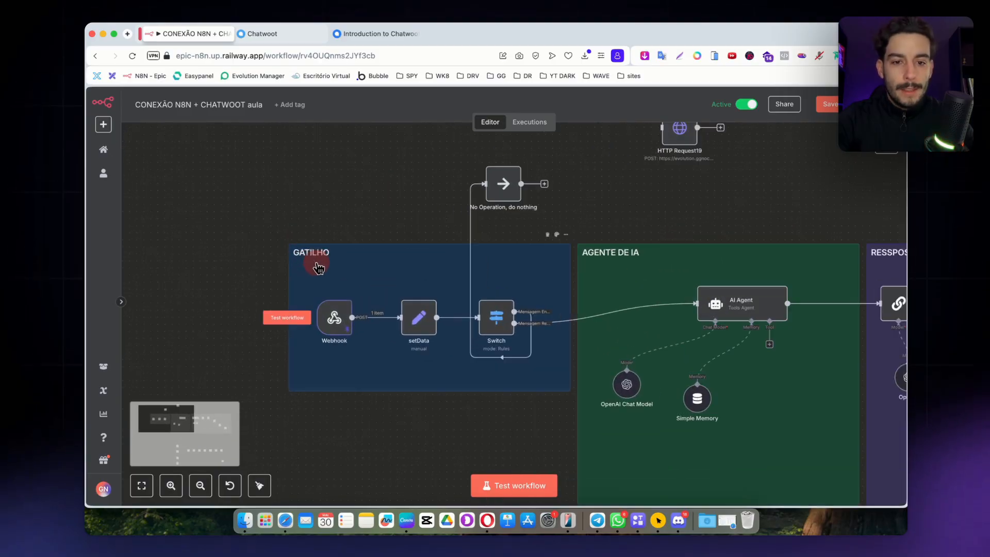
scroll(325, 265, down, 3)
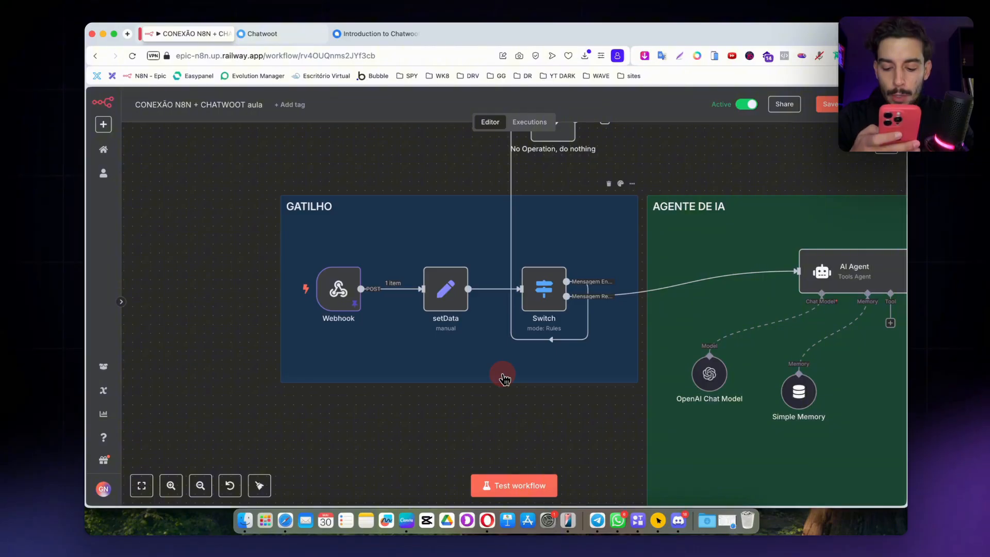
- Inspect the AI Agent node's input data and logs in the workflow's most recent execution
click(542, 124)
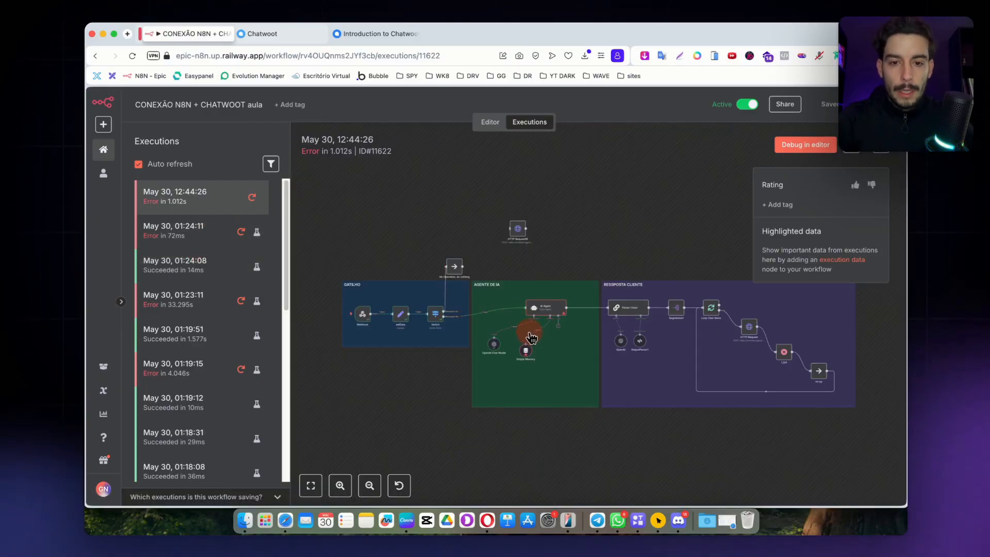
double_click(535, 308)
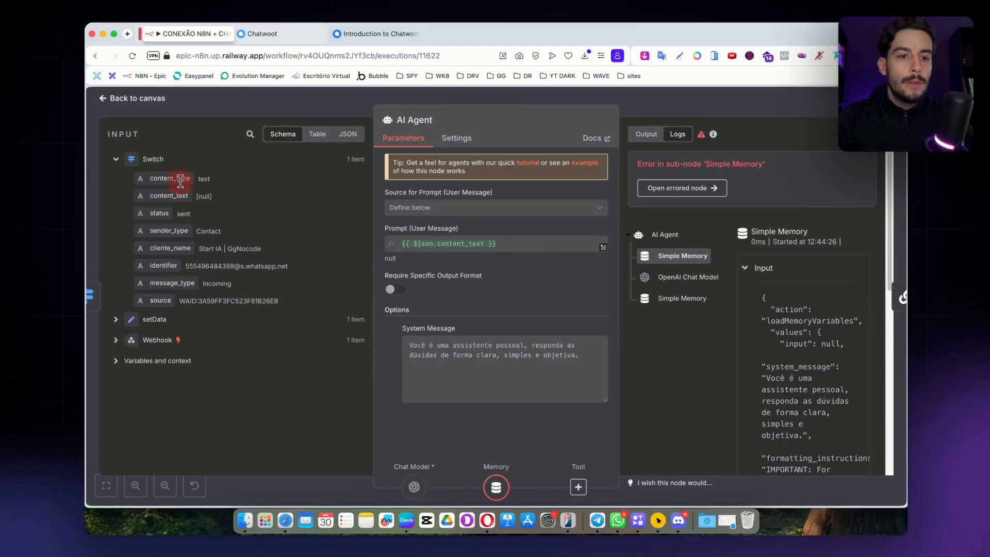
click(667, 103)
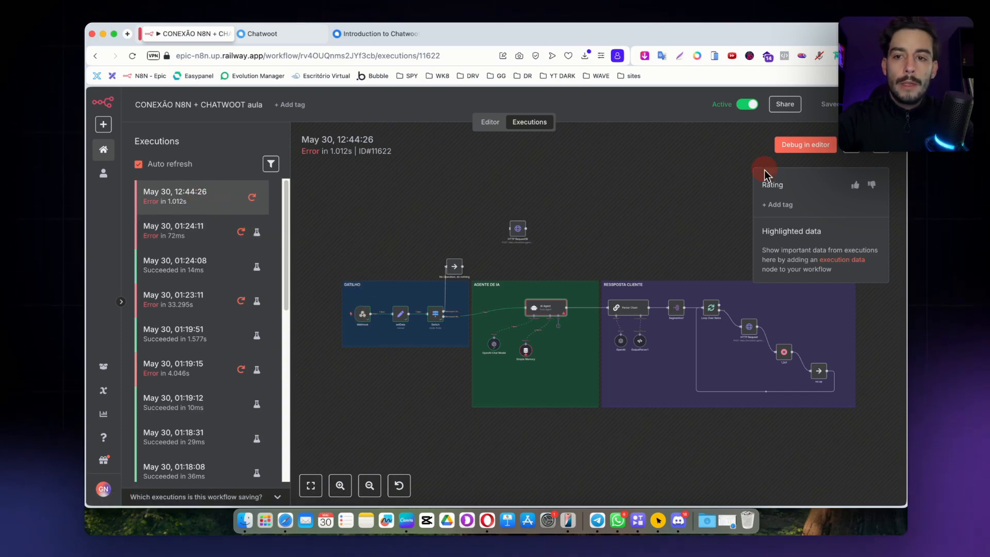
- Load the latest execution into the editor for debugging, unpinning the Webhook's existing data, and check the Webhook node's imported output
click(802, 150)
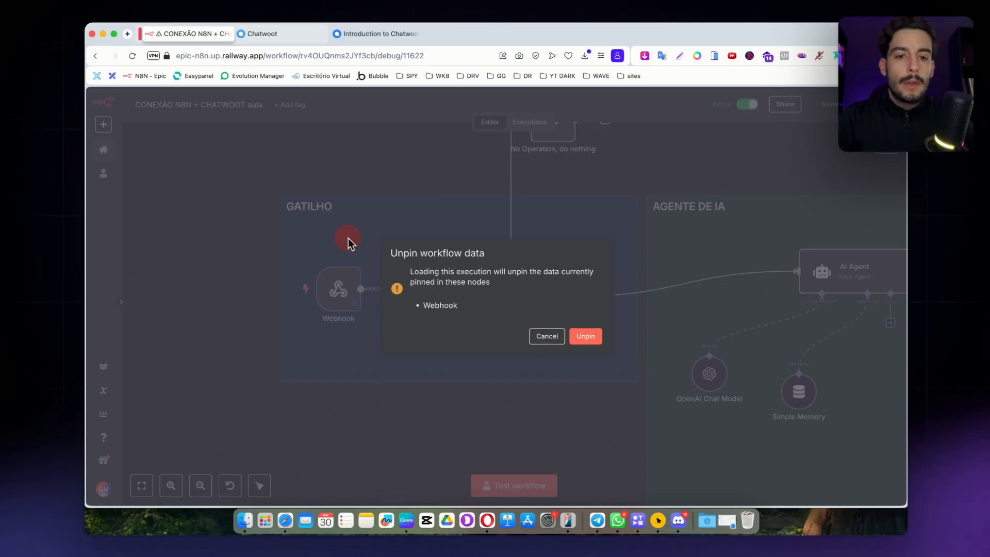
click(582, 348)
click(341, 289)
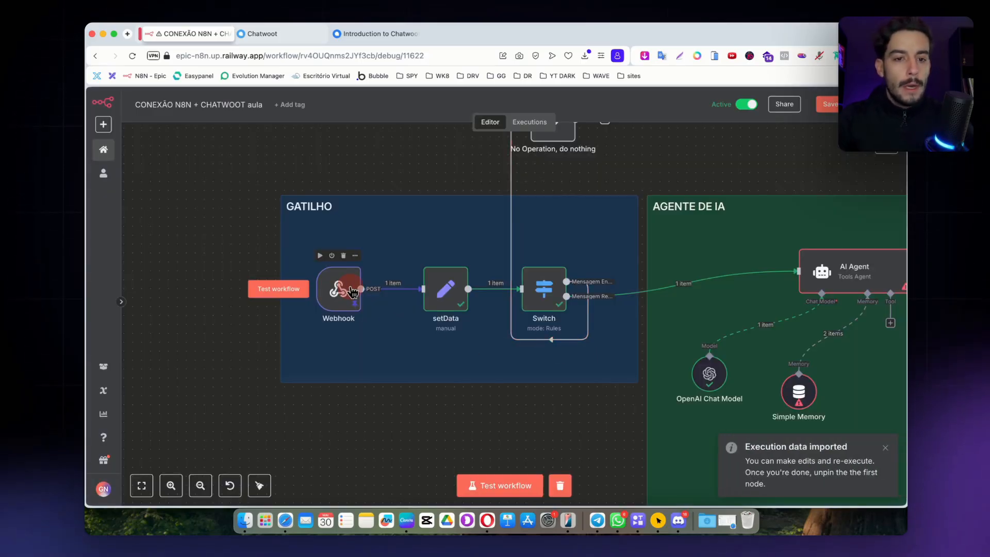
double_click(340, 291)
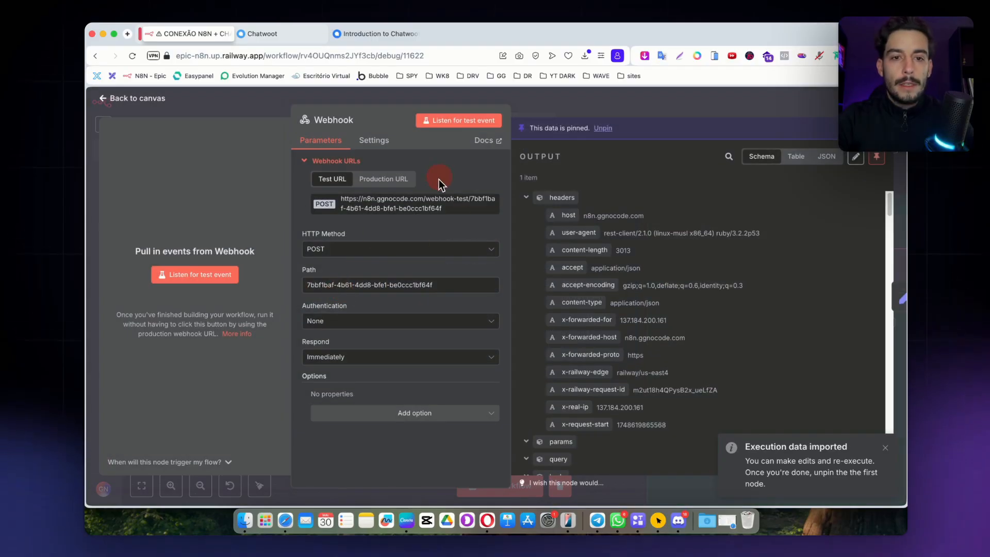
click(565, 100)
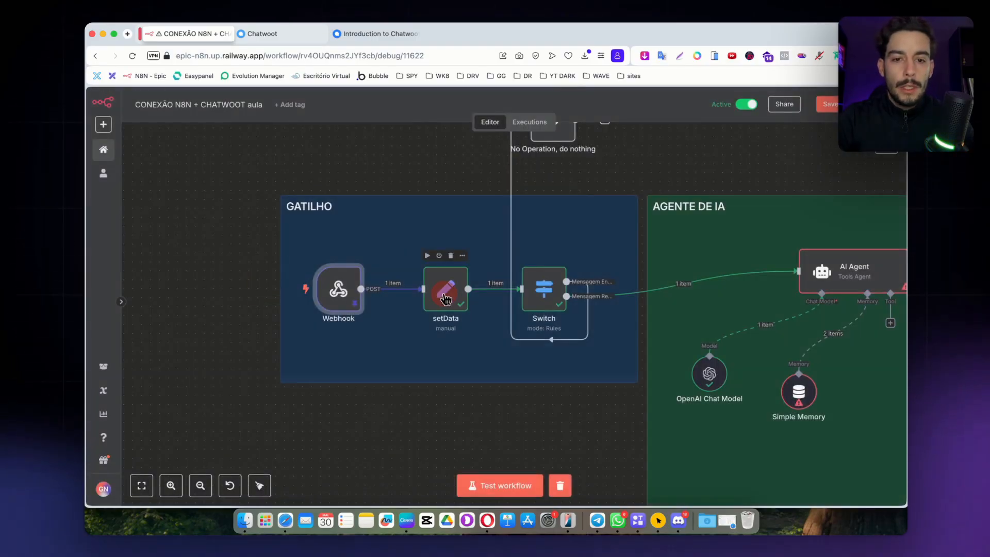
- Open the setData node and examine its mapped fields and the webhook input, down to the message's attachment data
double_click(446, 298)
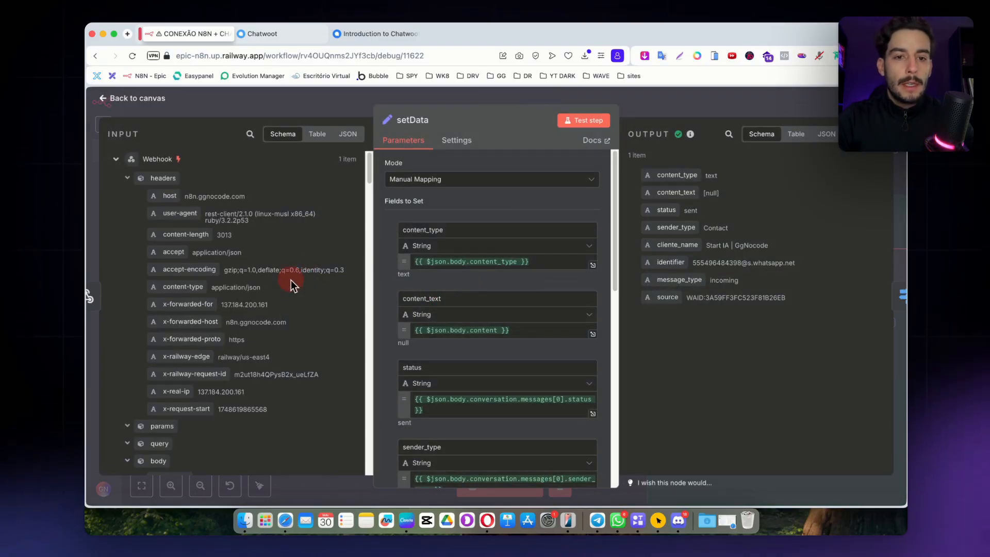
scroll(449, 286, down, 5)
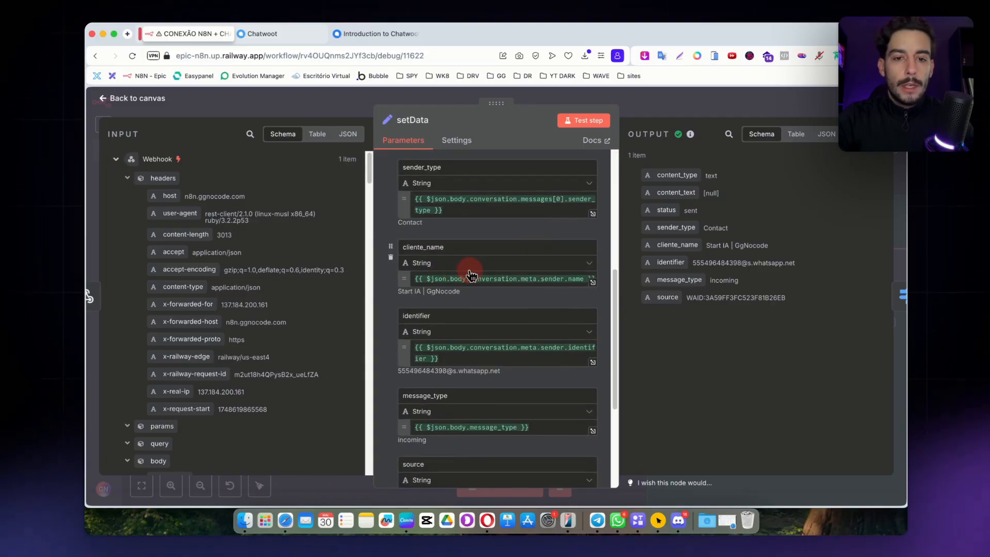
scroll(471, 276, up, 3)
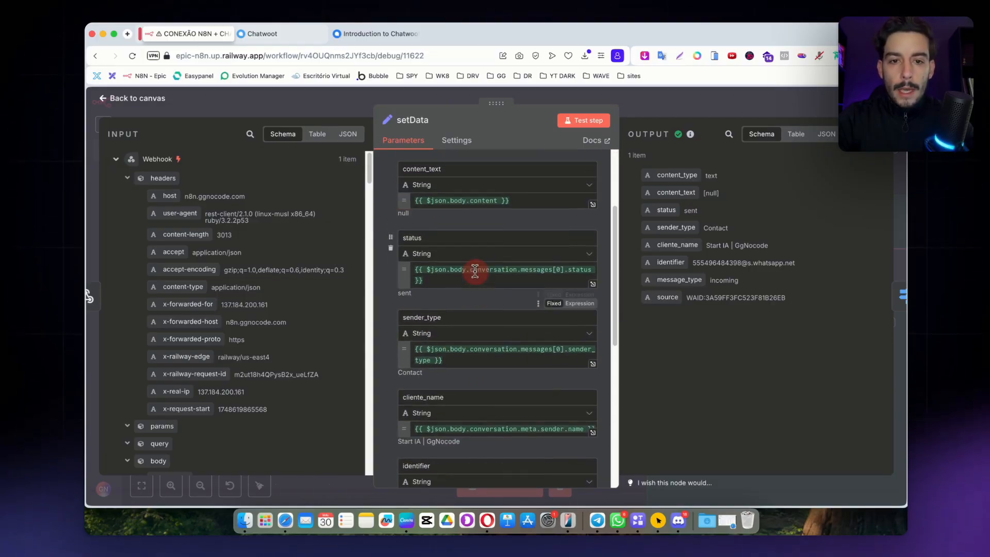
scroll(475, 273, up, 2)
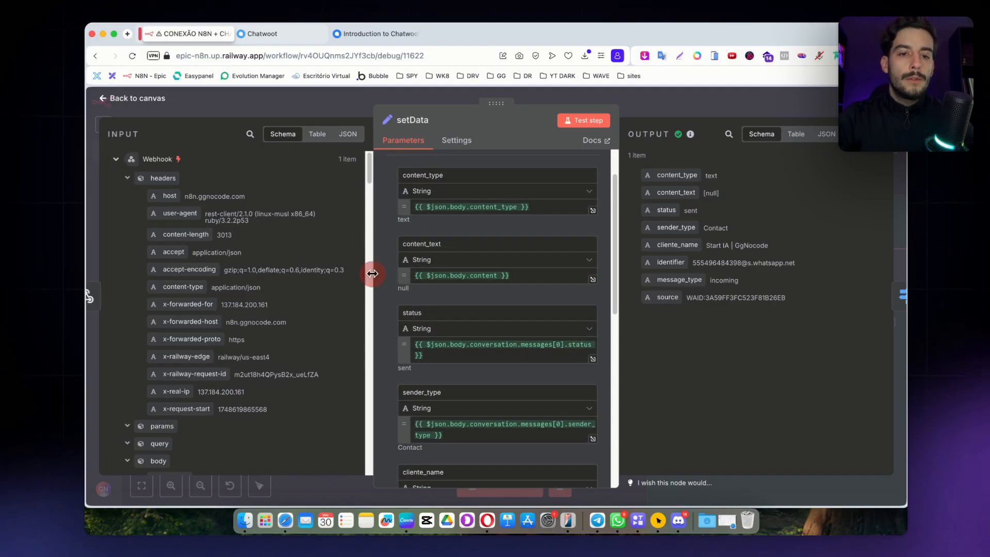
scroll(305, 311, down, 3)
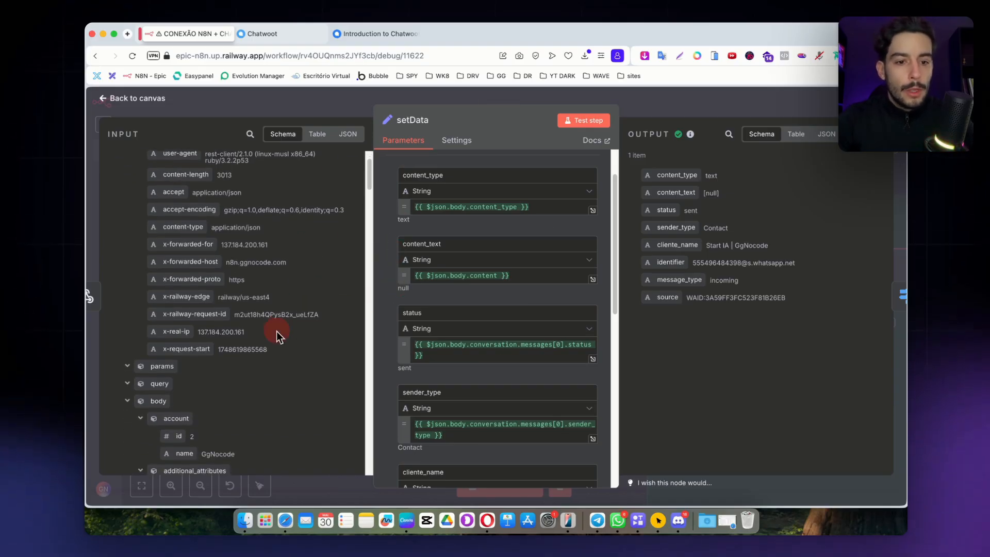
scroll(276, 331, down, 10)
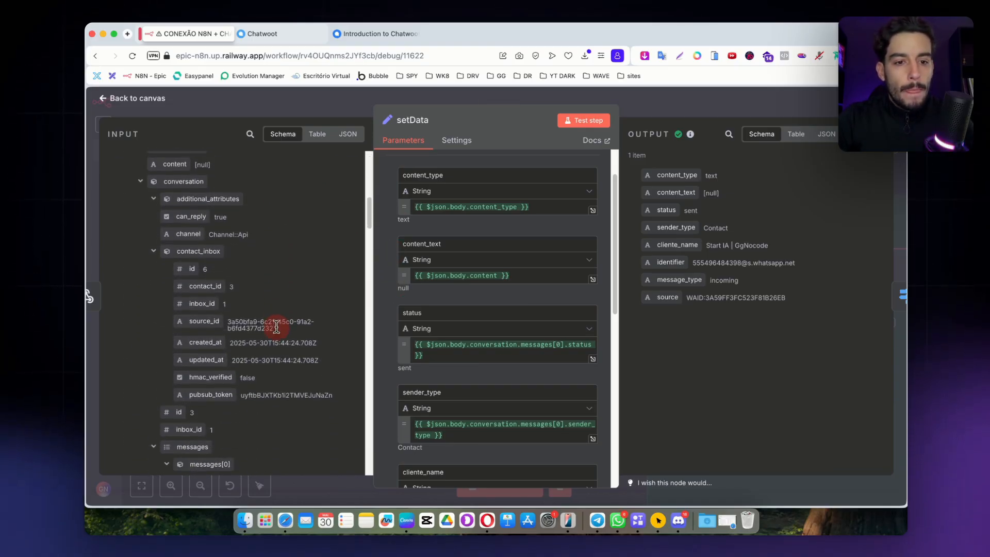
scroll(277, 327, down, 10)
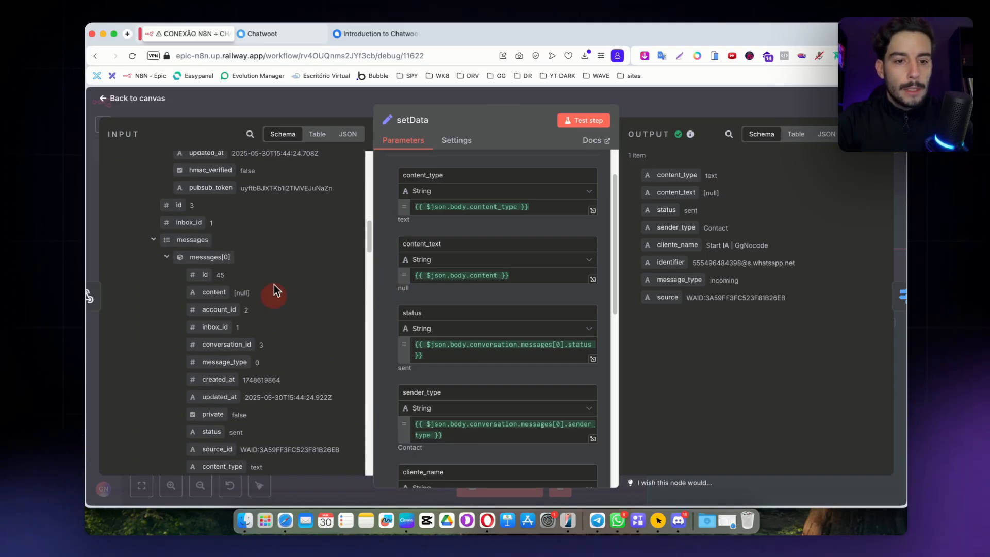
scroll(274, 289, down, 3)
scroll(287, 295, down, 5)
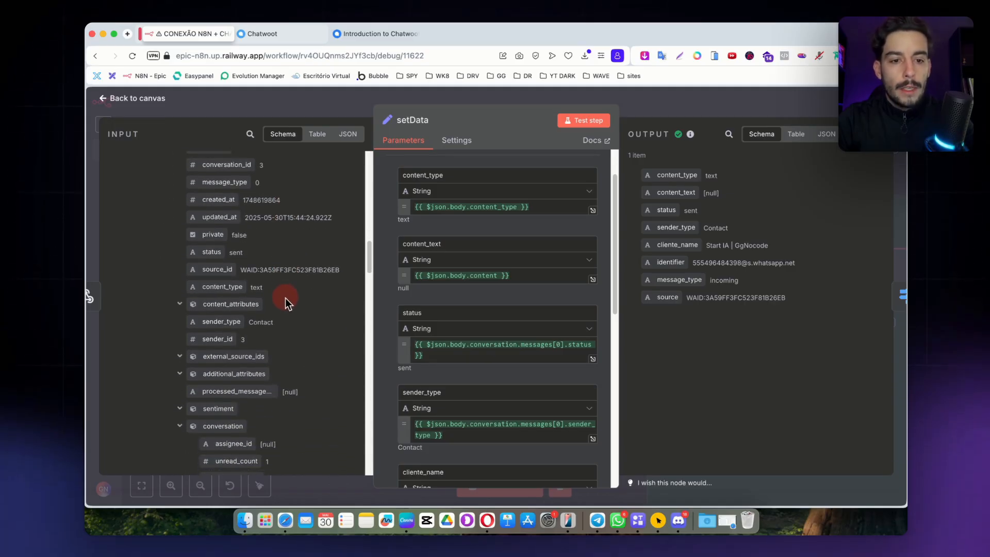
scroll(283, 302, down, 10)
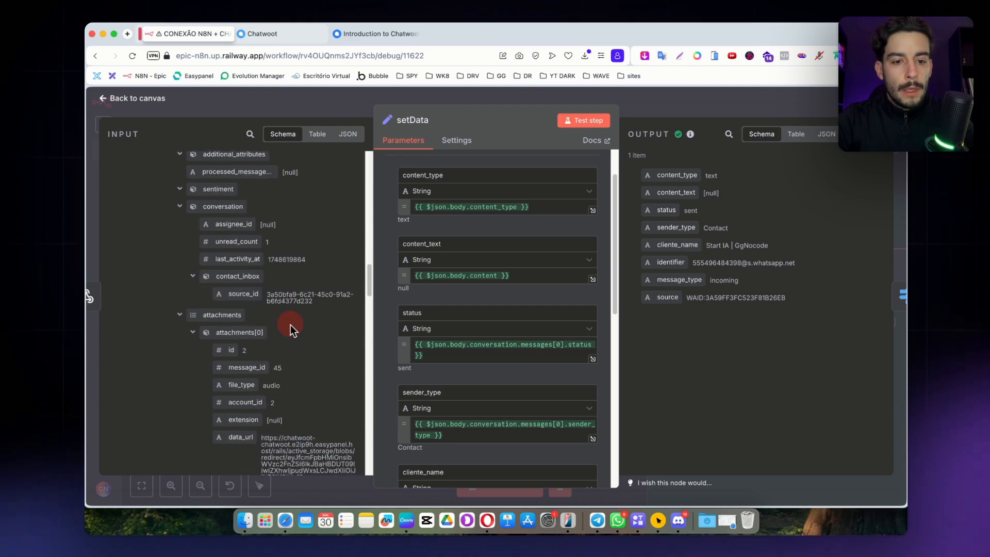
scroll(290, 324, down, 6)
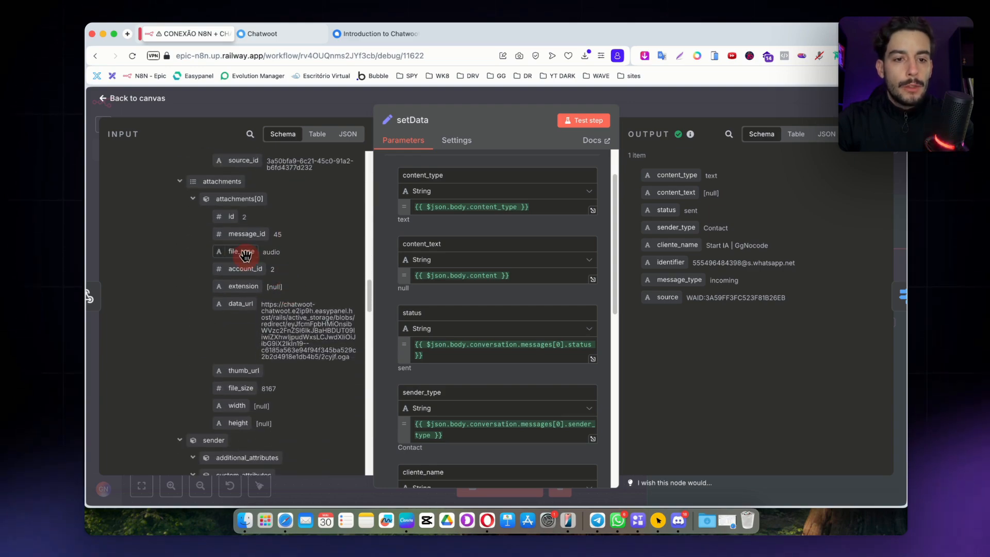
- Add a string field named file_type to setData, mapped to body.conversation.messages[0].attachments[0].file_type from the webhook input
drag(245, 255, 464, 364)
click(417, 352)
text(file)
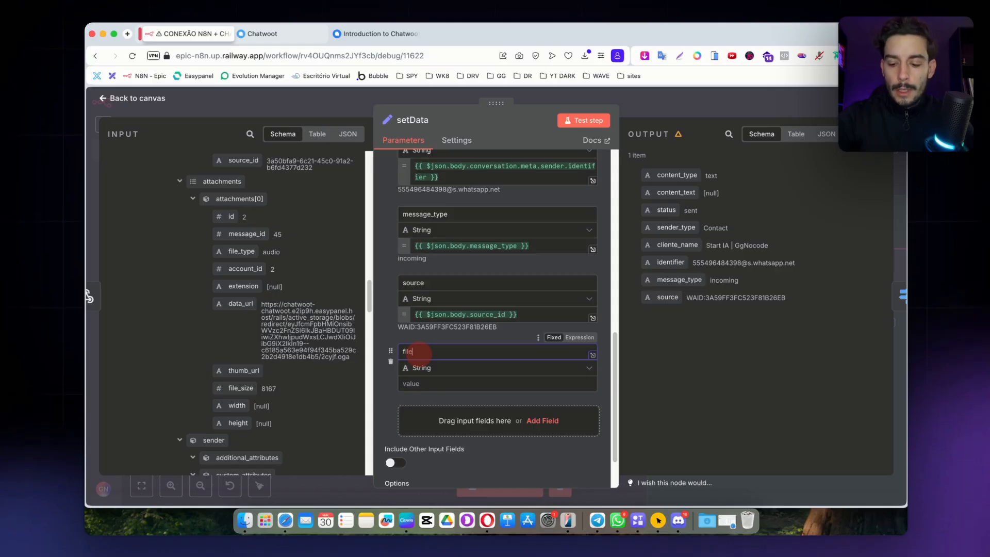
text(_type)
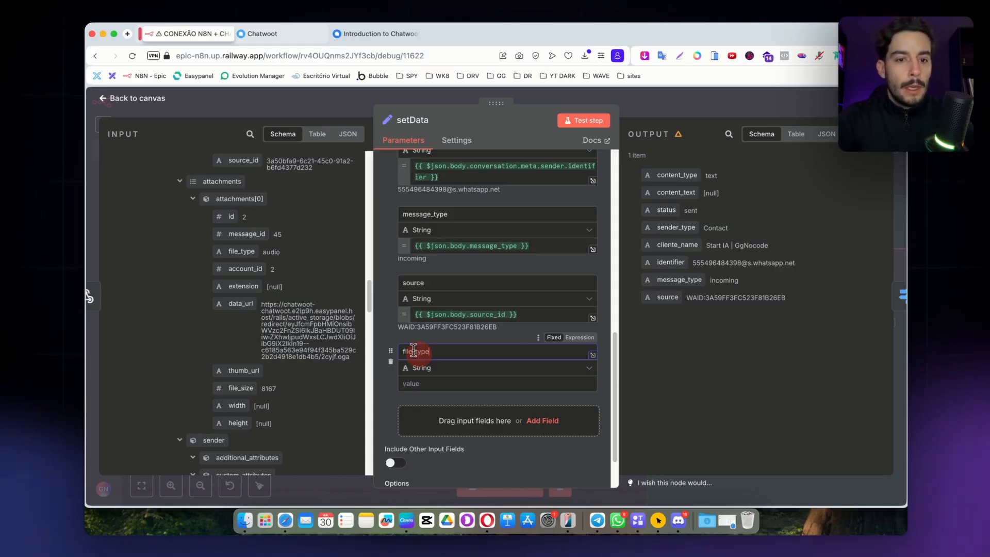
drag(232, 251, 411, 383)
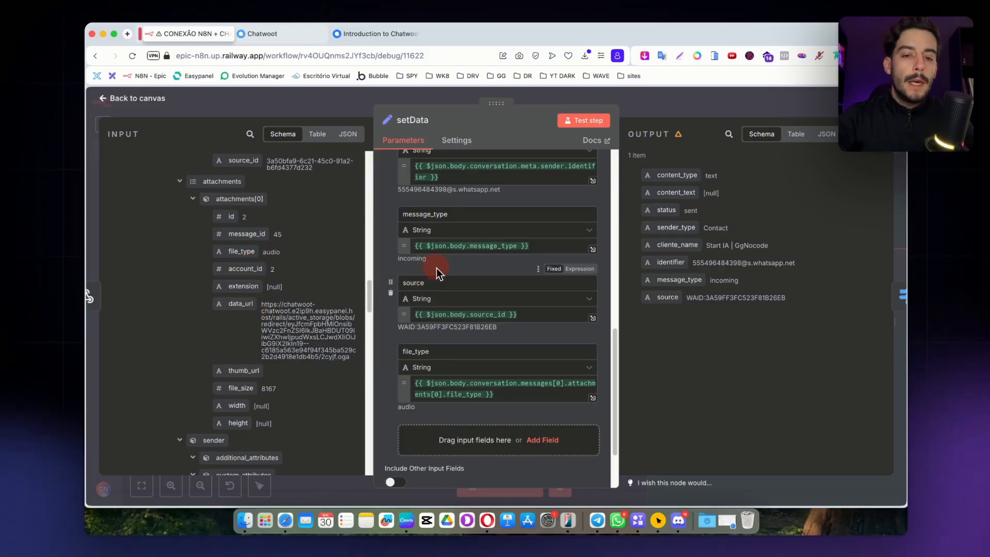
- Add a string field named data_url to setData, mapped to body.conversation.messages[0].attachments[0].data_url, and return to the canvas
scroll(436, 281, down, 1)
scroll(448, 309, down, 1)
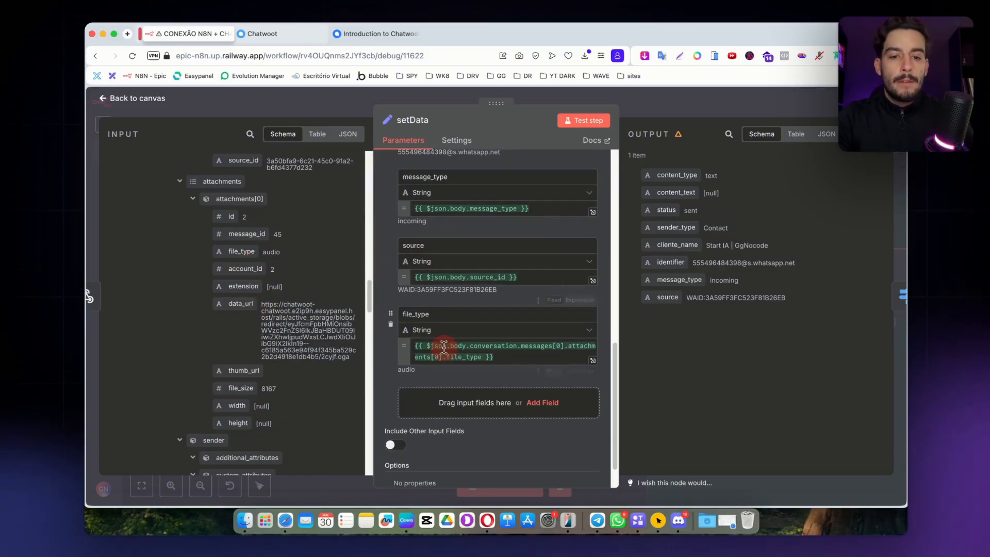
click(462, 411)
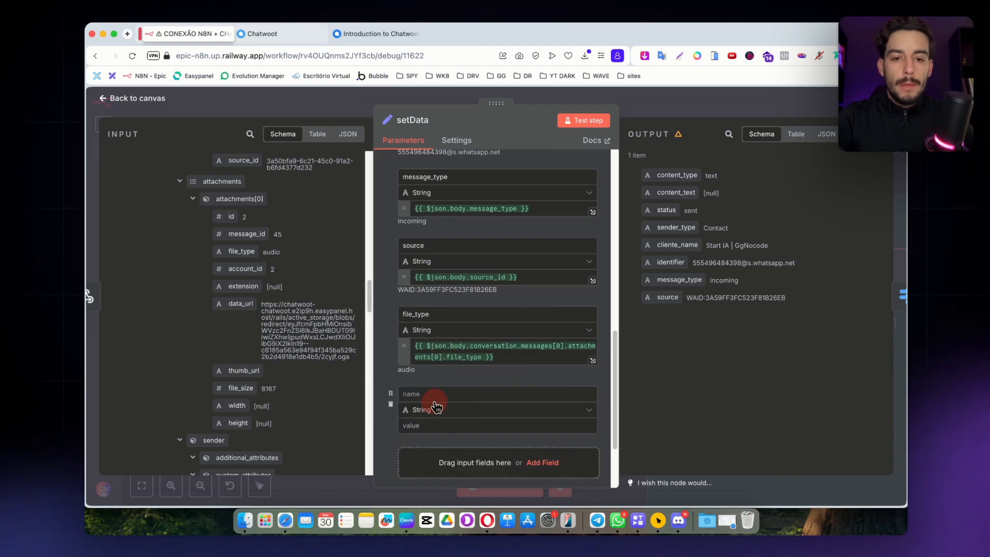
click(433, 394)
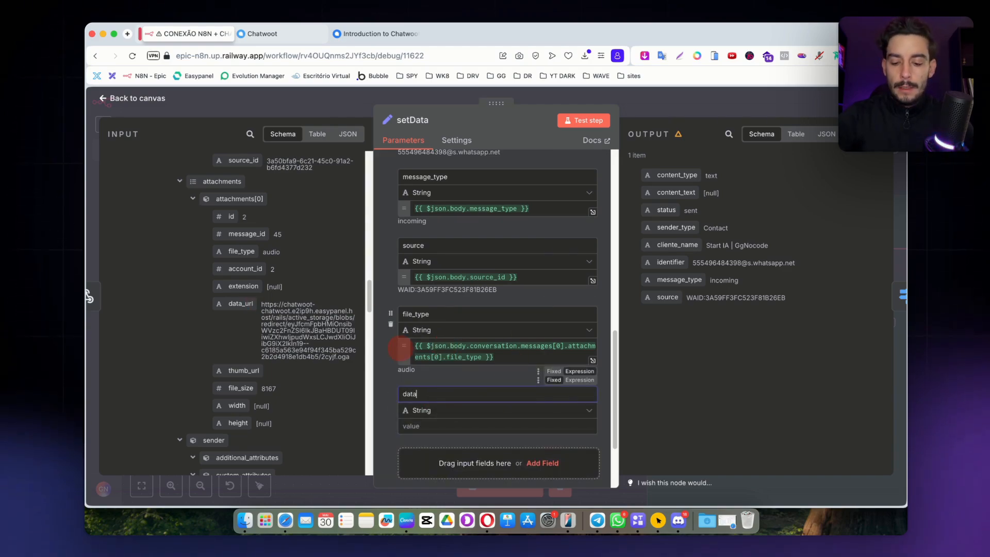
drag(240, 304, 421, 426)
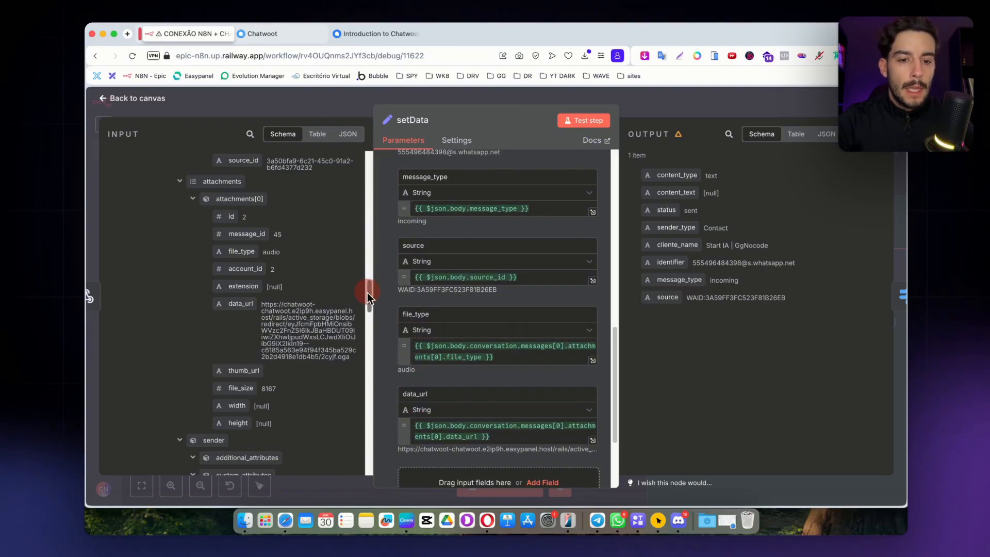
mouse_move(368, 292)
mouse_down()
mouse_move(371, 320)
mouse_move(331, 320)
mouse_up()
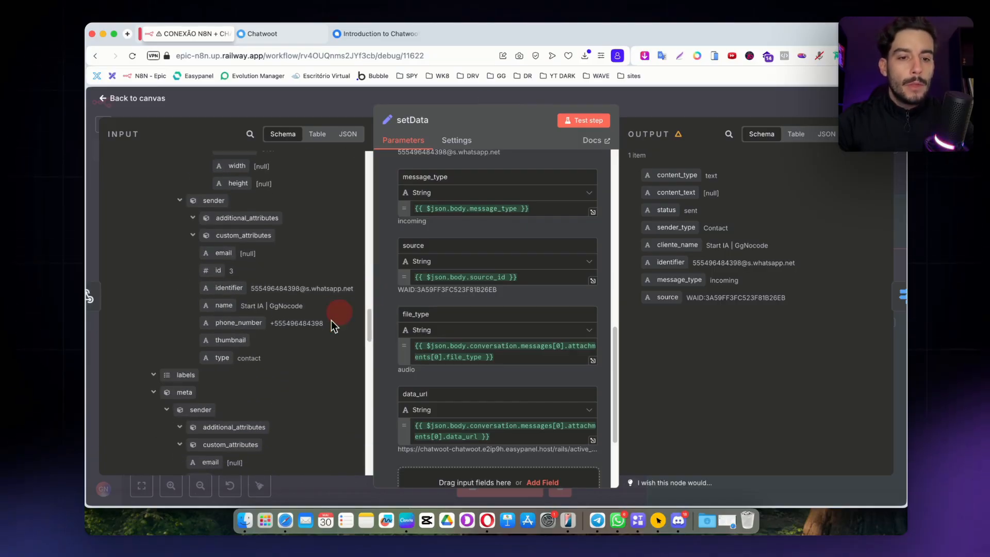
click(647, 103)
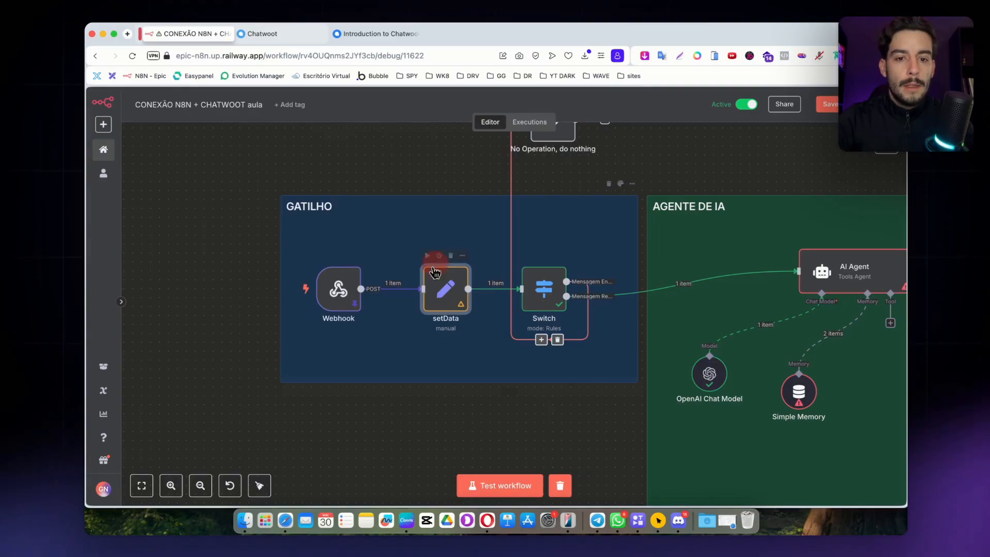
- Run the setData node and check the file_type and data_url fields in its output
click(429, 257)
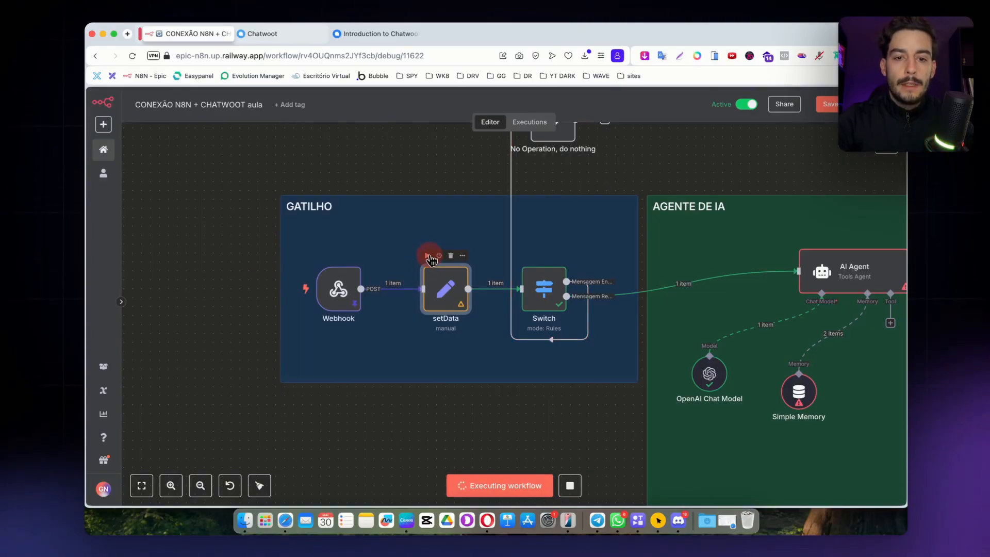
double_click(467, 292)
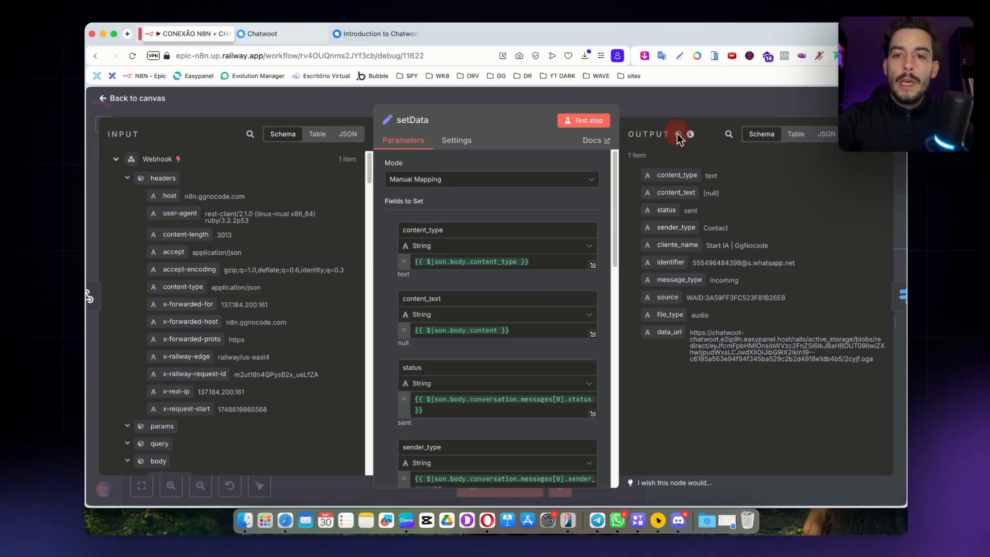
click(666, 106)
- Disconnect the Switch from the AI Agent and move the GATILHO section with its three nodes away from AGENTE DE IA
scroll(626, 328, right, 5)
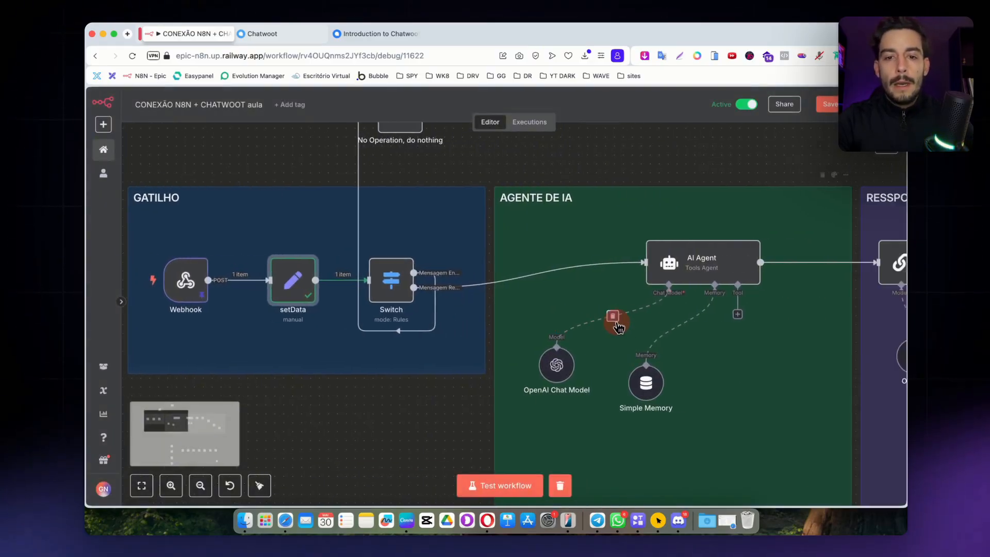
scroll(494, 332, left, 3)
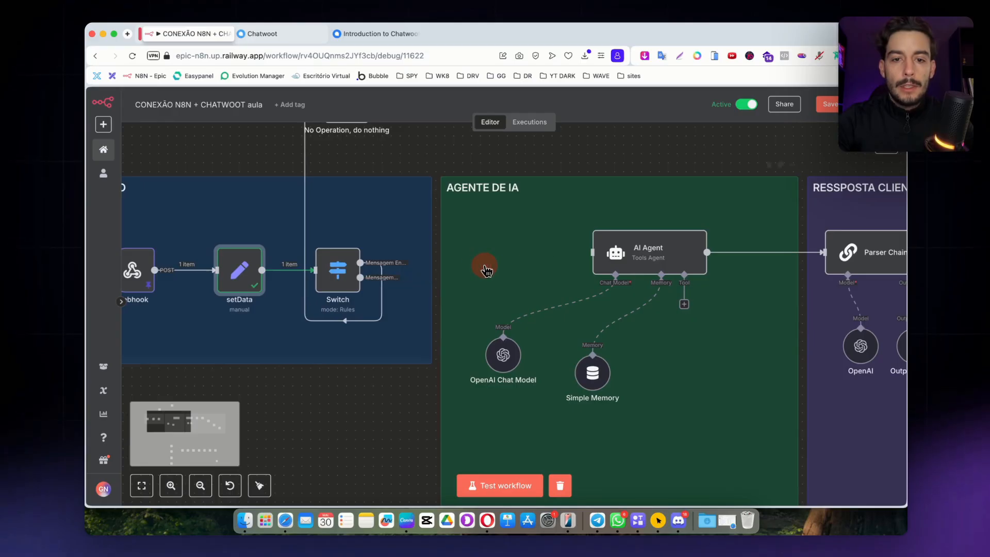
scroll(484, 273, left, 4)
drag(259, 390, 673, 138)
drag(652, 184, 349, 195)
scroll(423, 254, down, 5)
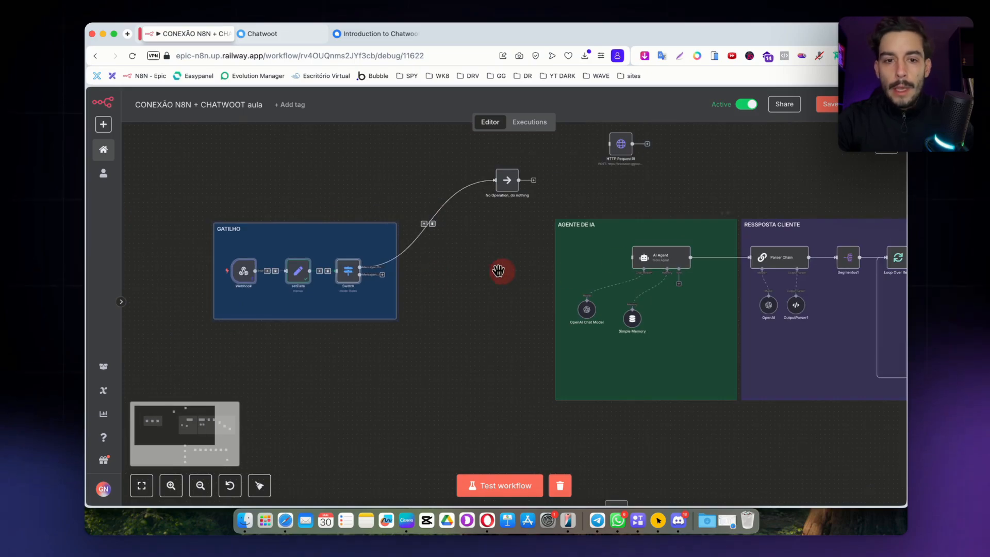
scroll(488, 271, down, 1)
scroll(263, 258, up, 3)
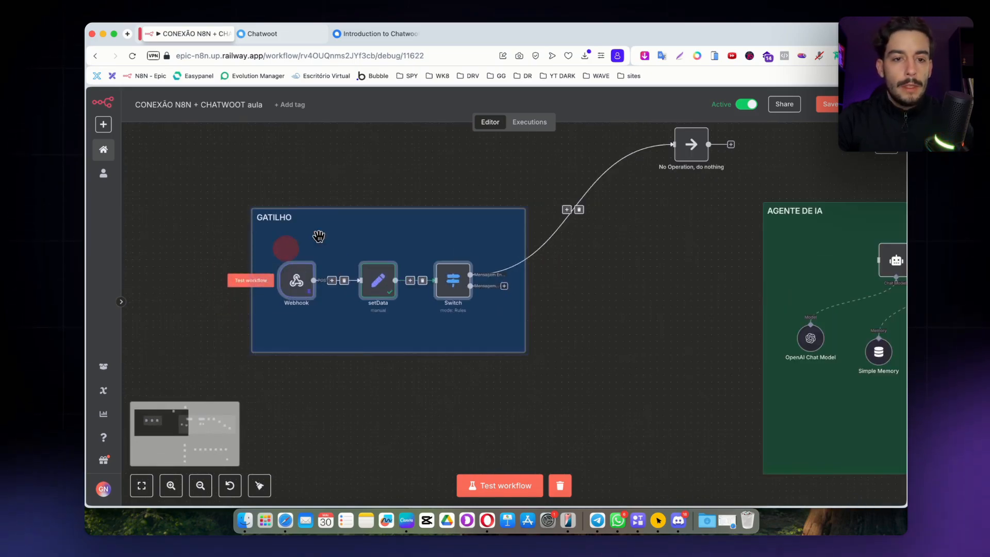
scroll(491, 251, down, 2)
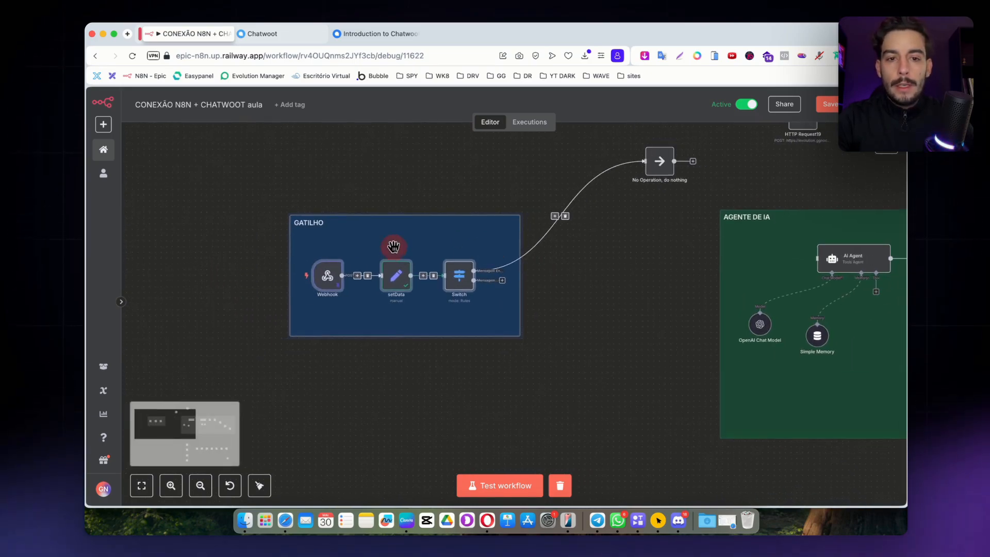
- Move the GATILHO section and its nodes even farther from AGENTE DE IA to widen the empty space between them
scroll(475, 292, right, 10)
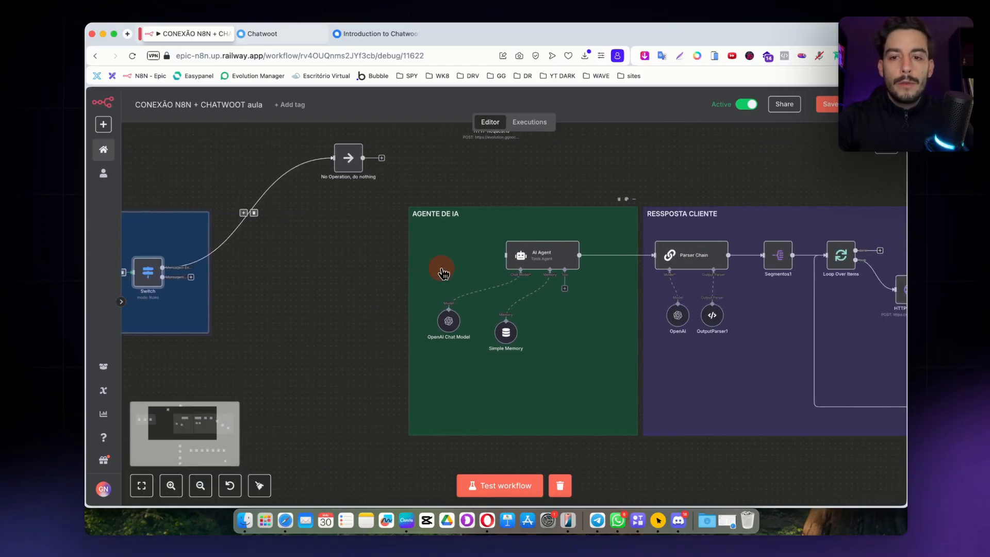
scroll(439, 271, right, 5)
scroll(482, 273, left, 10)
scroll(490, 266, down, 1)
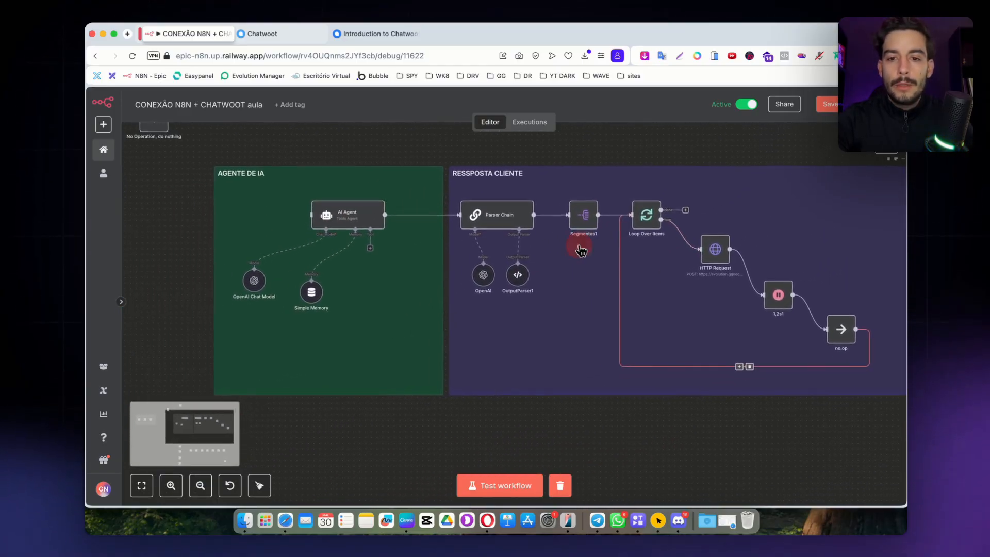
scroll(501, 256, left, 5)
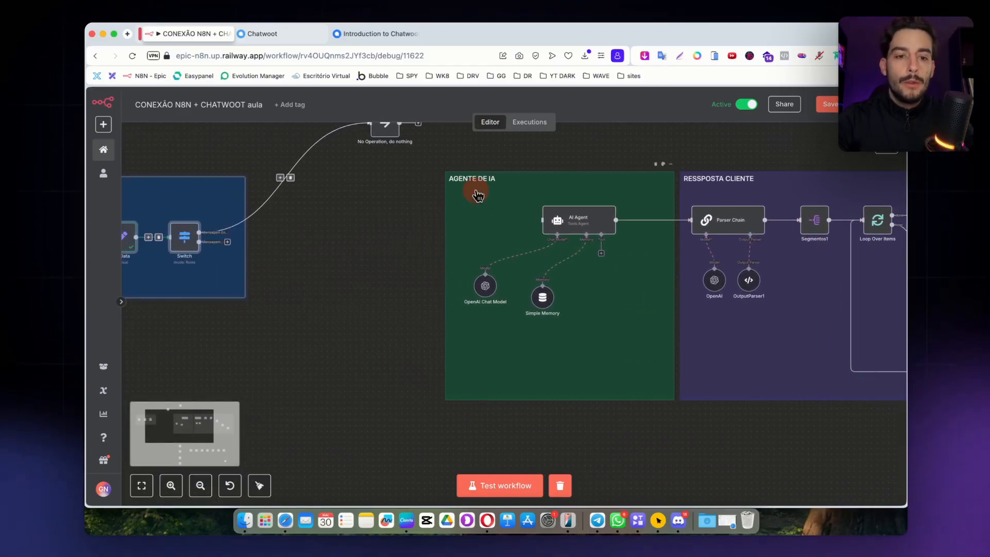
scroll(477, 193, left, 10)
drag(220, 157, 562, 392)
drag(497, 298, 219, 316)
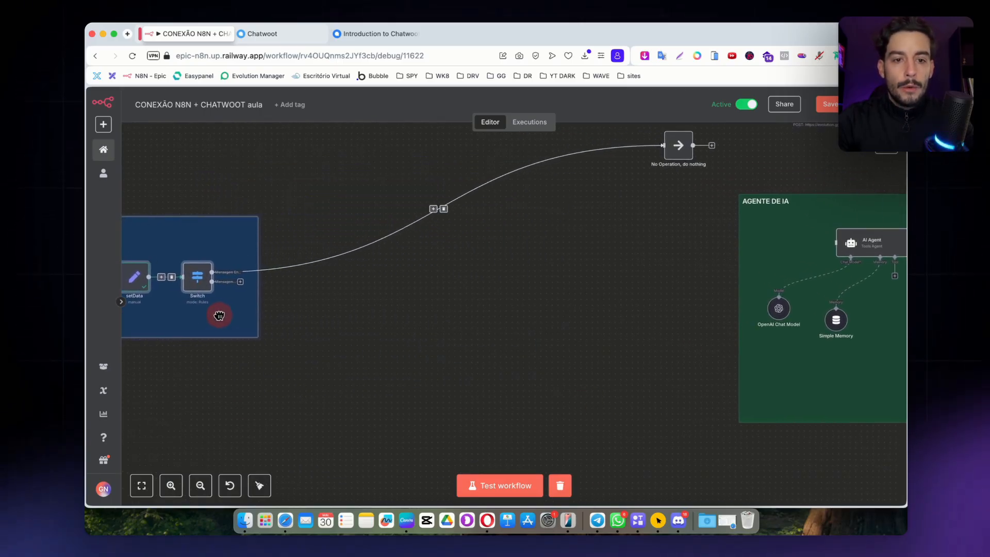
- Move the "No Operation, do nothing" node back close to the GATILHO section, just above the Switch
scroll(543, 378, right, 15)
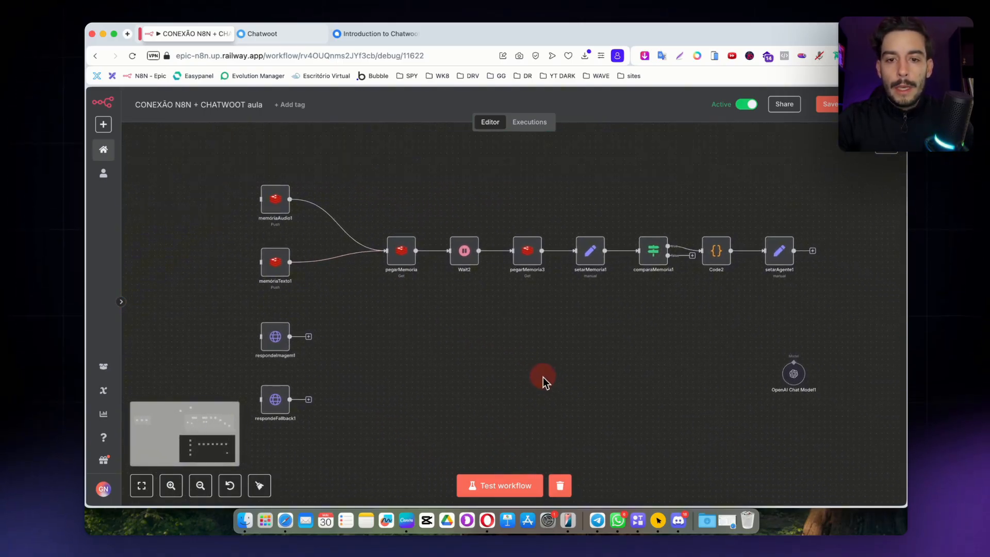
scroll(580, 308, left, 15)
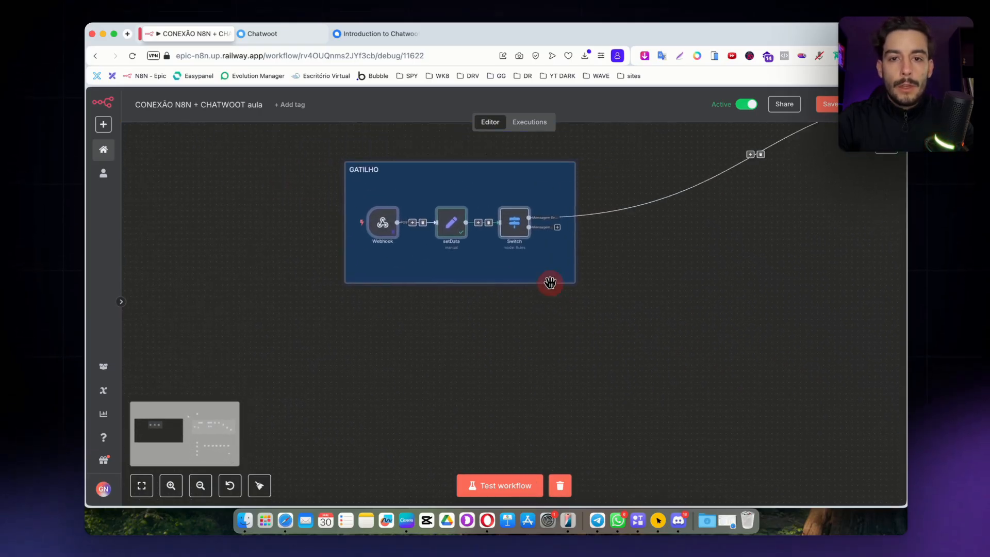
scroll(551, 289, right, 5)
scroll(632, 204, up, 3)
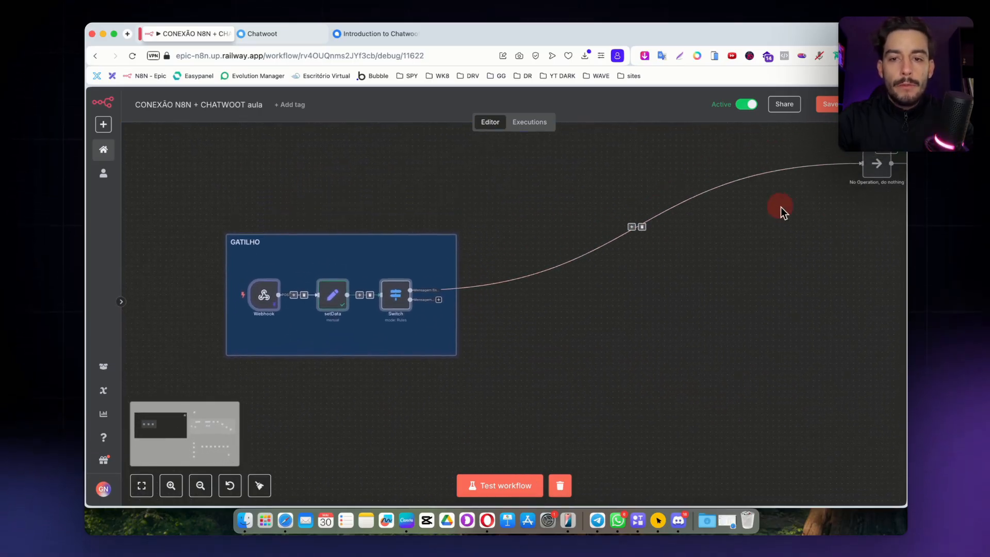
drag(874, 181, 482, 173)
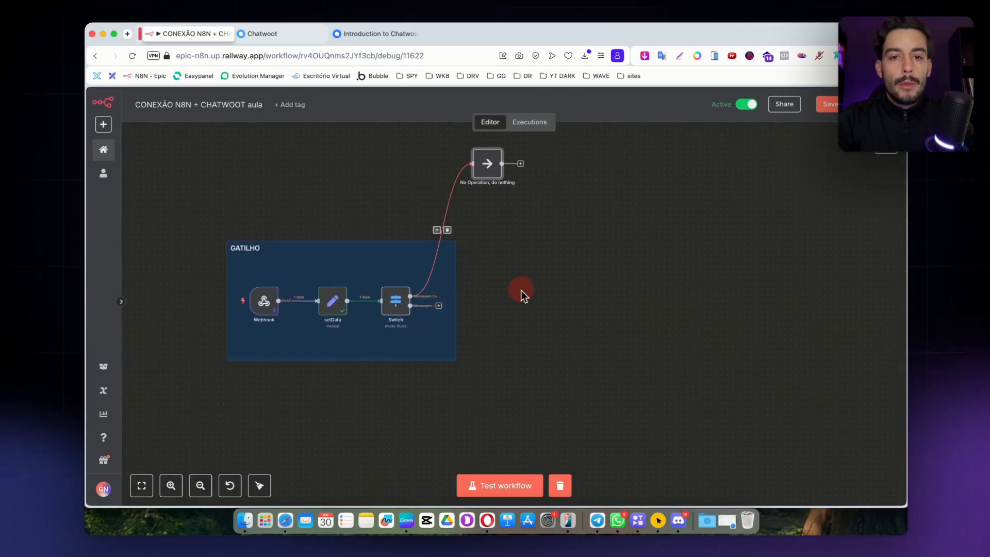
scroll(521, 294, right, 2)
scroll(521, 294, down, 1)
scroll(521, 294, up, 1)
scroll(521, 294, right, 1)
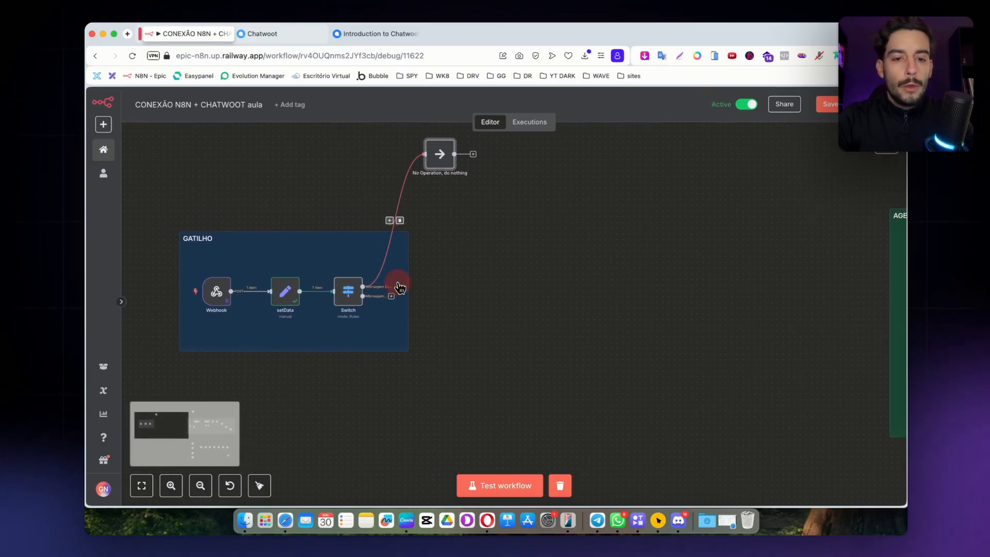
- Add a second Switch node to the existing Switch's second output and place it just outside the GATILHO section
click(392, 297)
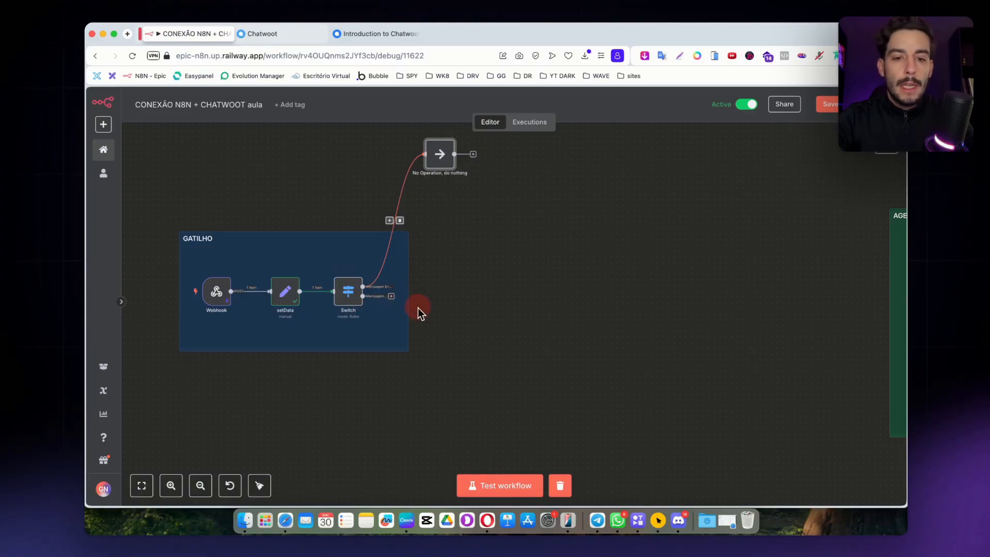
click(392, 297)
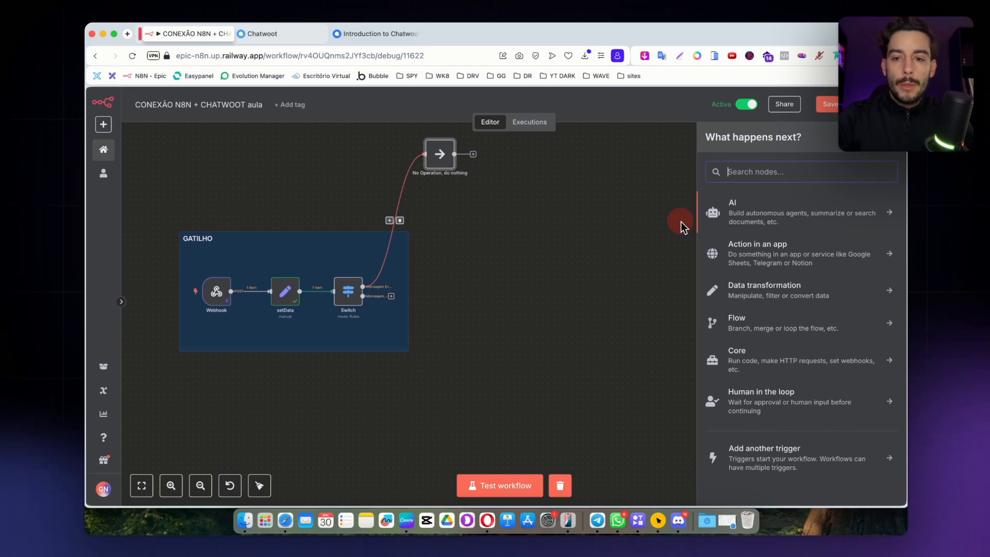
text(swi)
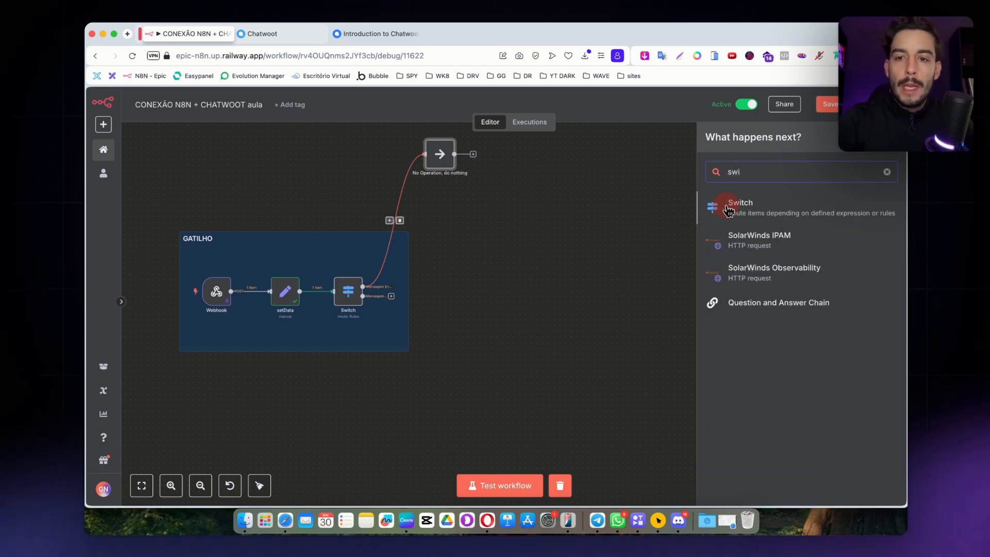
click(729, 206)
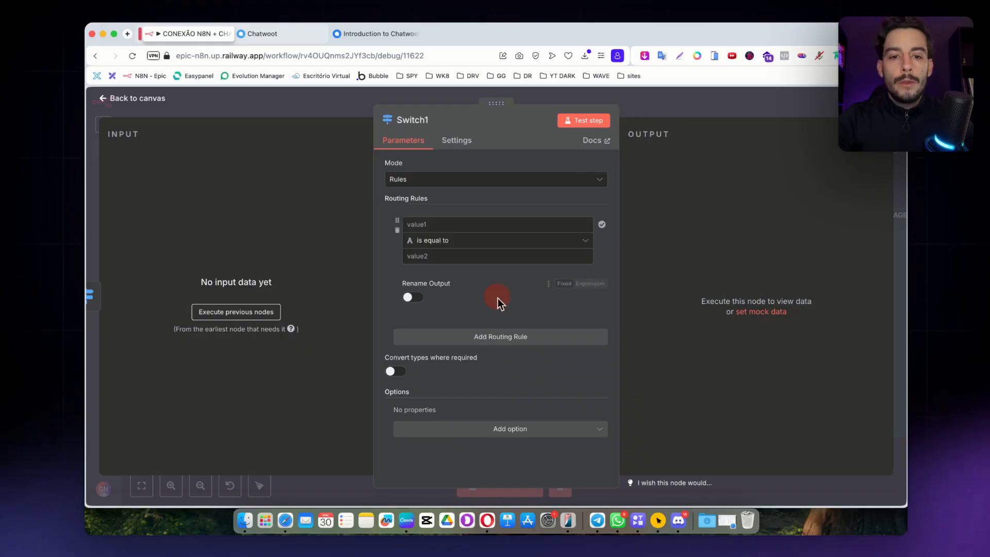
click(480, 428)
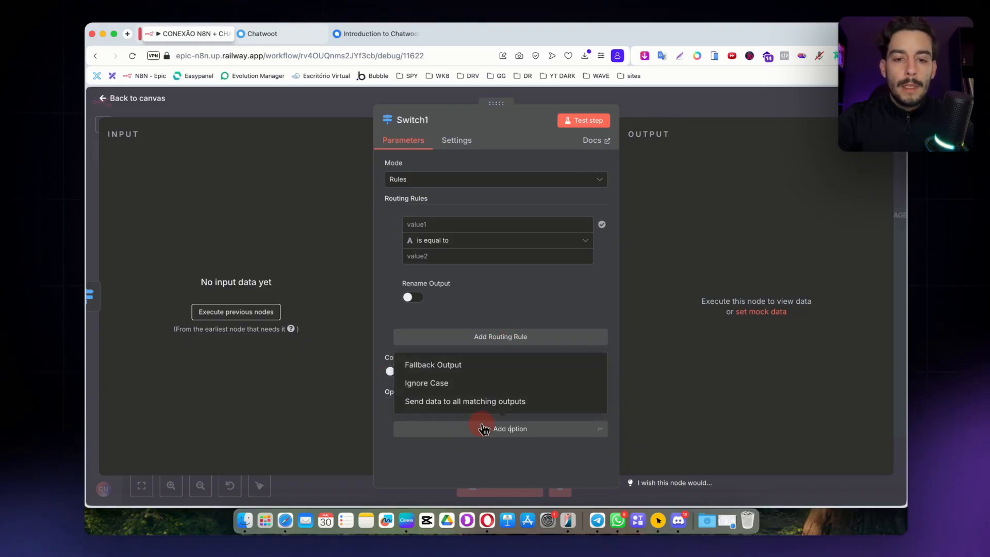
click(509, 291)
click(685, 105)
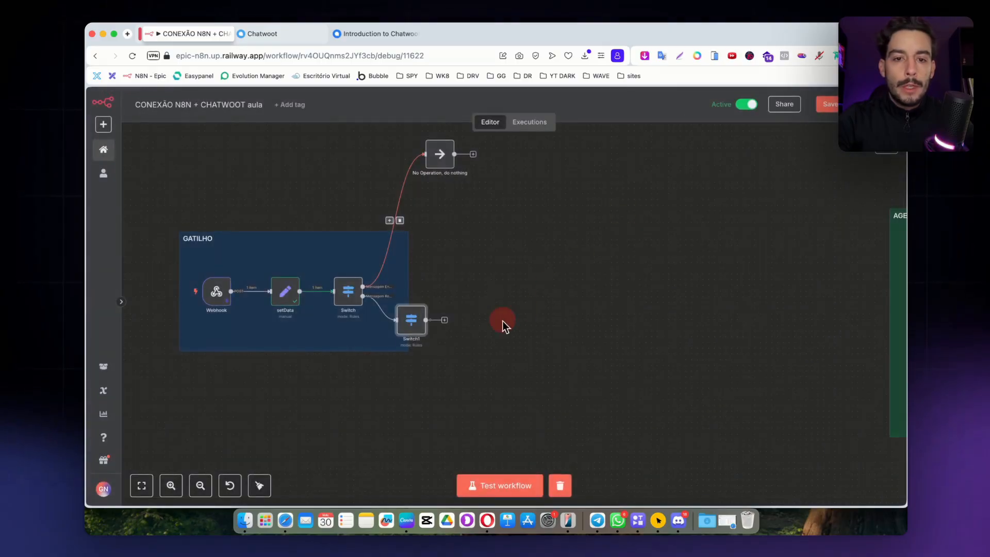
drag(410, 319, 463, 291)
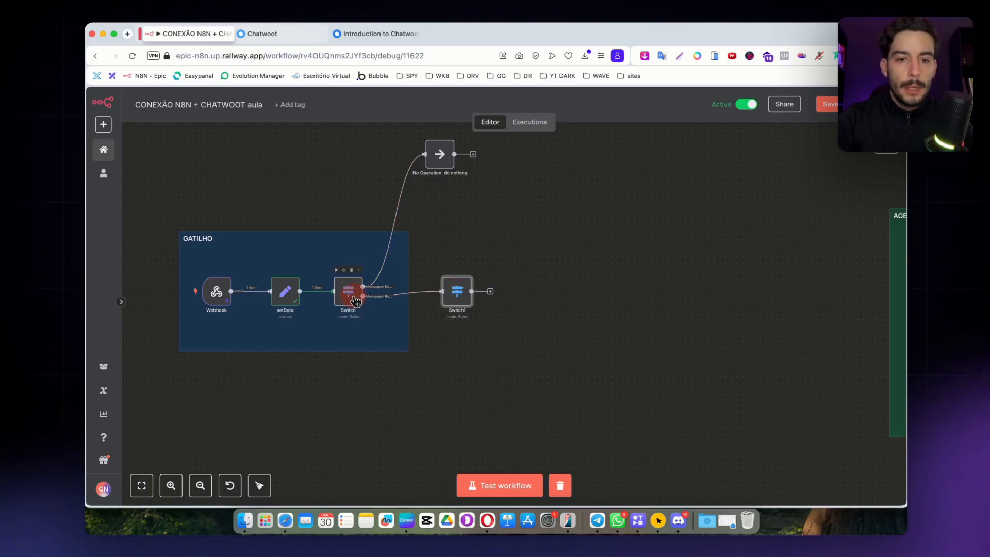
- Rename the Switch node inside the GATILHO section as filtroSender
double_click(349, 292)
click(410, 120)
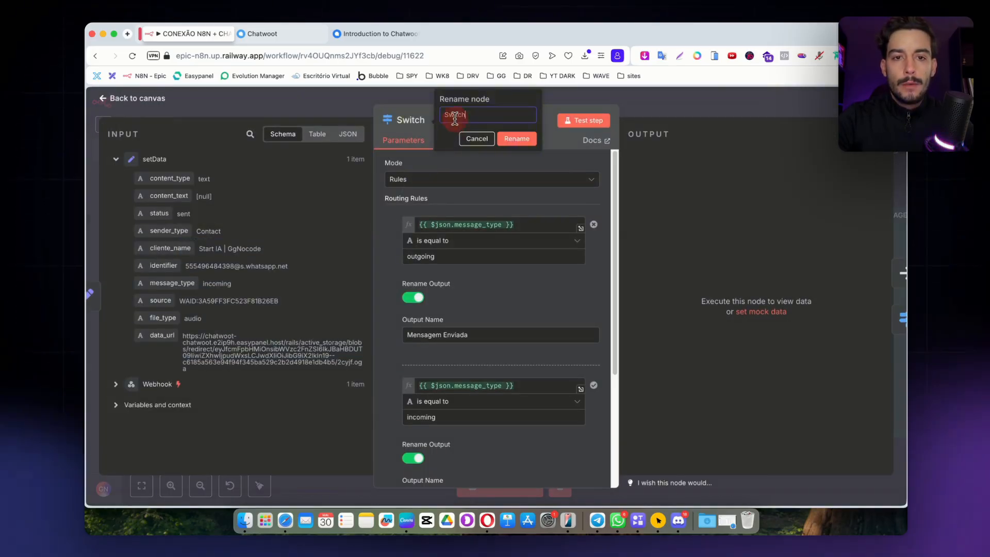
text(FiltroSender)
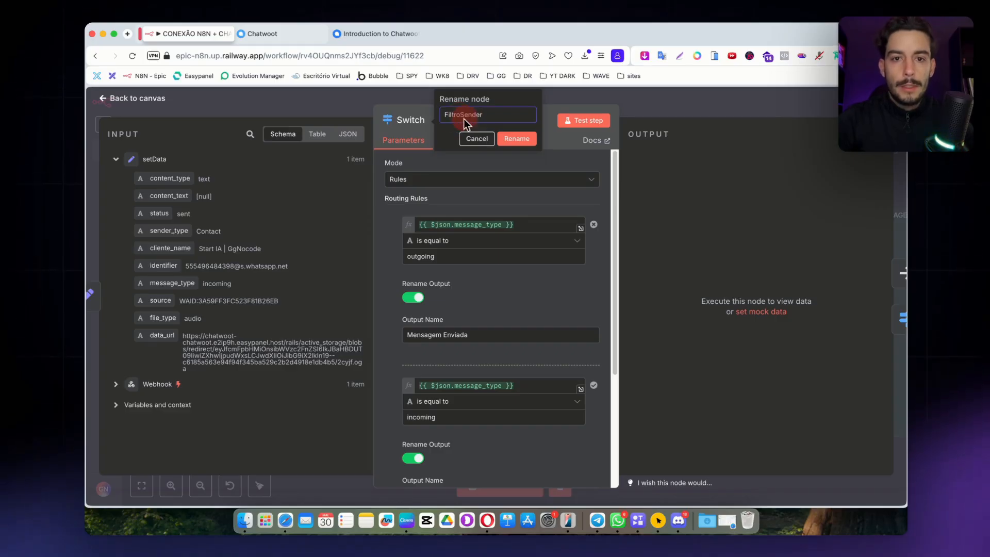
key(Return)
click(638, 96)
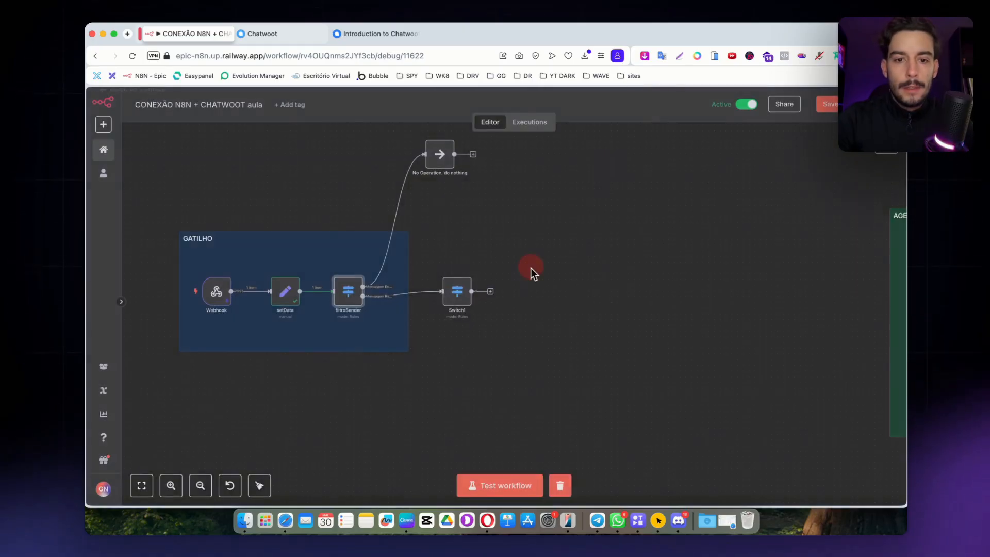
- Rename the newly added Switch1 node as filtroMensagem
double_click(450, 296)
click(424, 121)
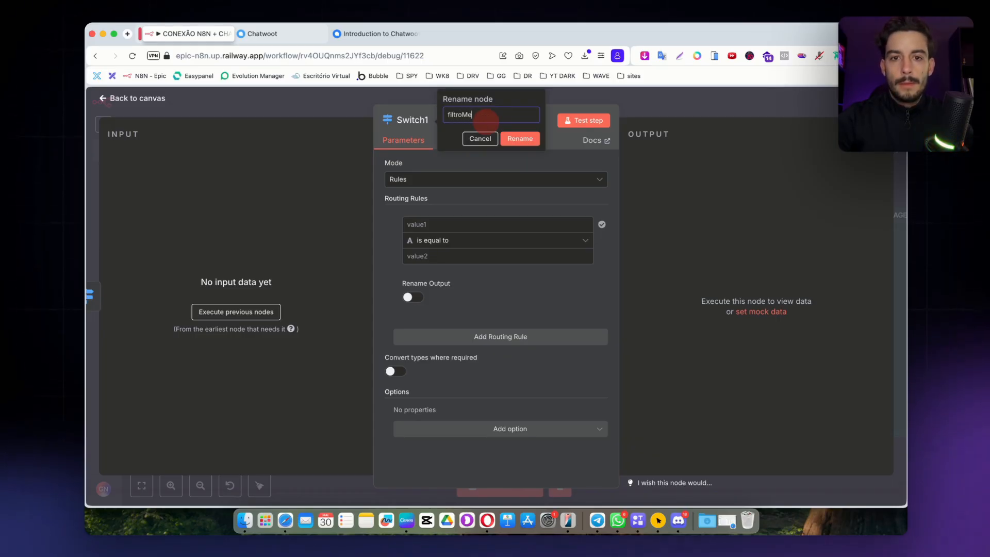
click(514, 139)
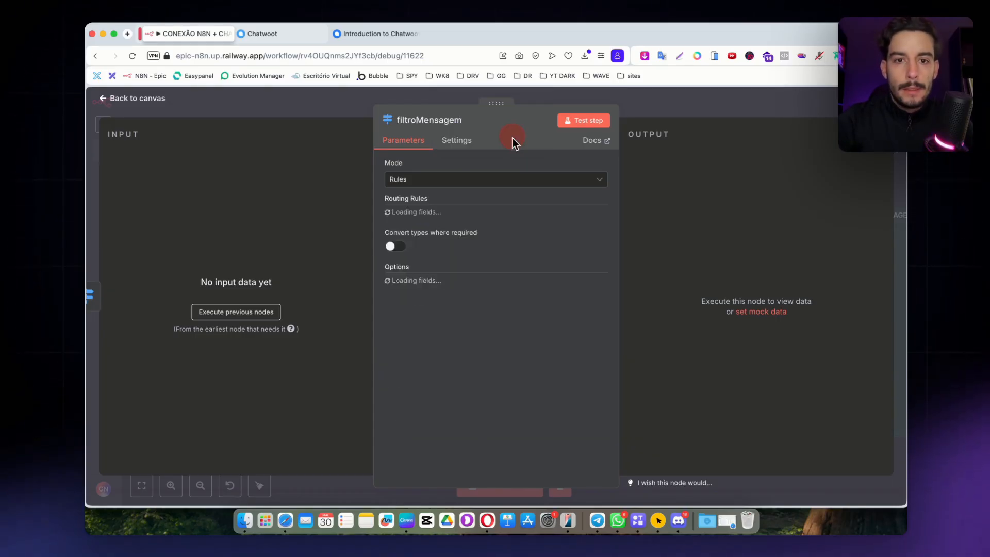
click(642, 116)
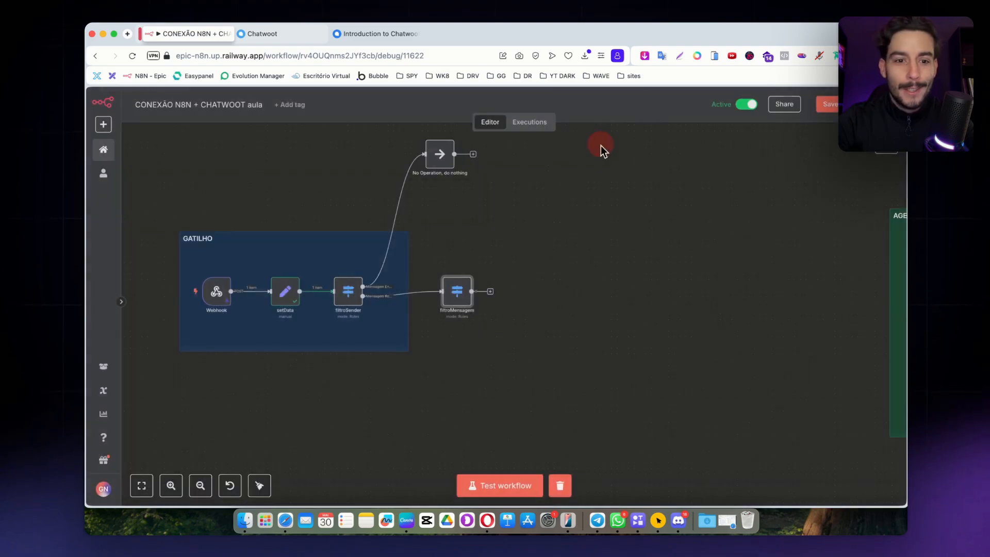
- Run the filtroSender node and slightly reposition the filtroMensagem and "No Operation, do nothing" nodes
click(442, 289)
click(504, 255)
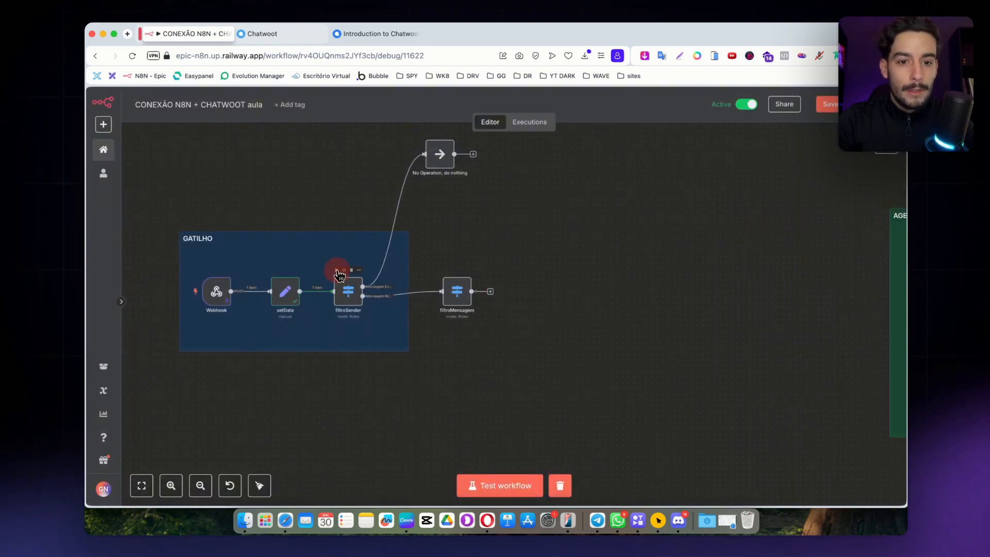
click(338, 273)
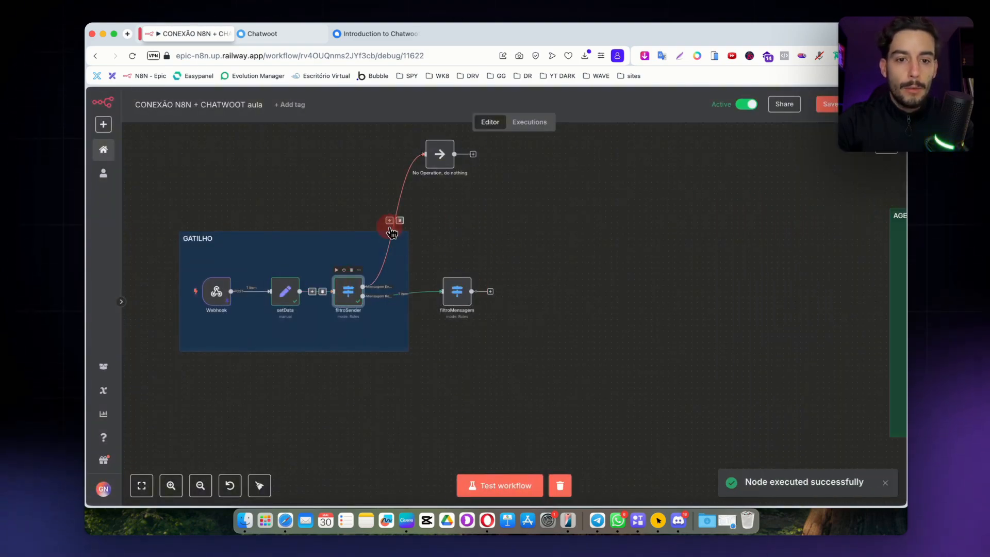
drag(459, 294, 465, 299)
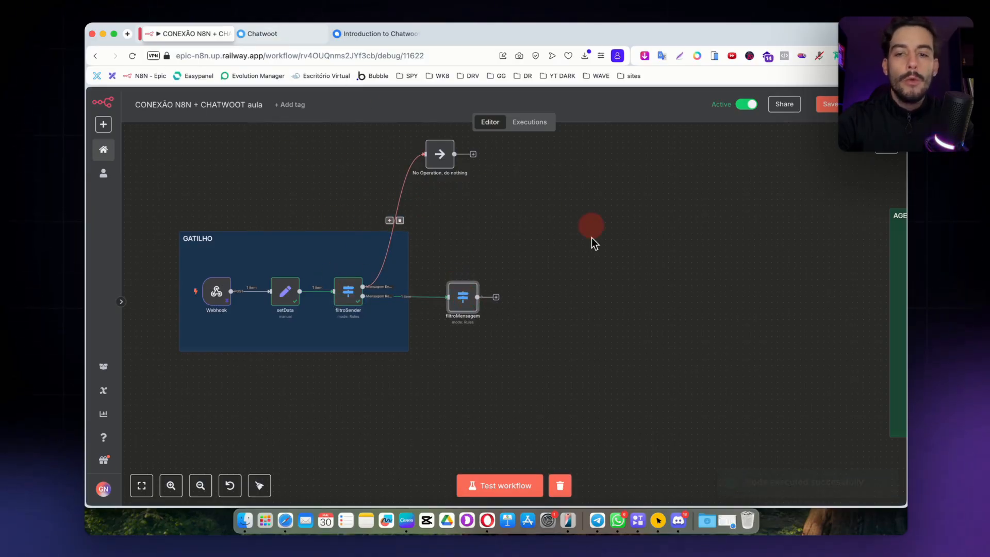
mouse_move(439, 154)
mouse_down()
mouse_move(489, 164)
mouse_move(364, 222)
mouse_move(423, 164)
mouse_up()
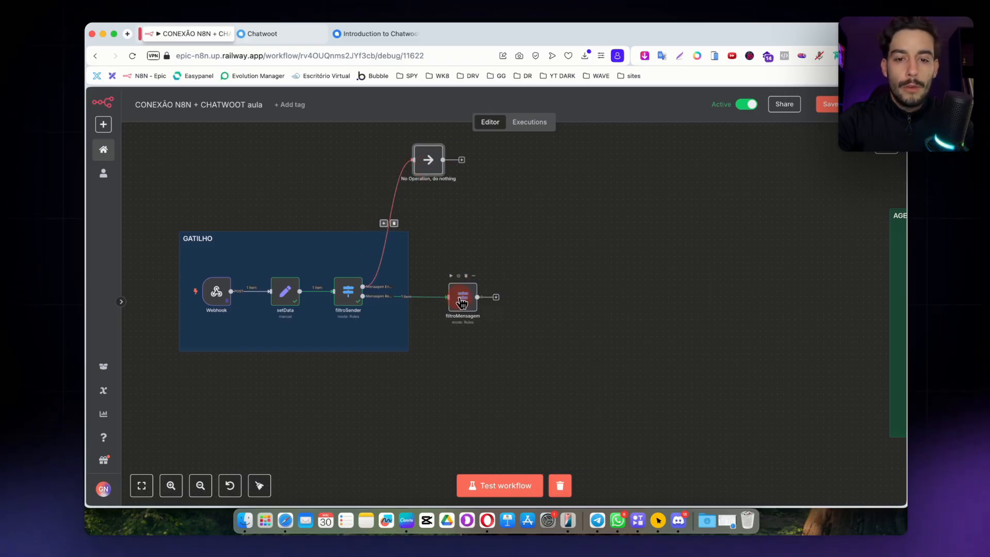
- In filtroMensagem, add a second routing rule and make the first rule route content_text that is not empty to an output named TEXTO
double_click(460, 298)
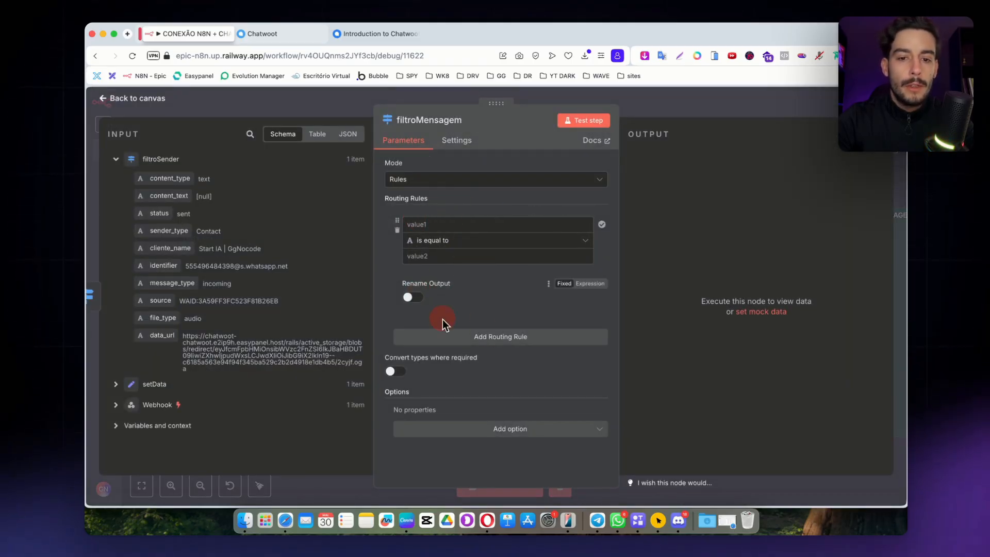
click(468, 338)
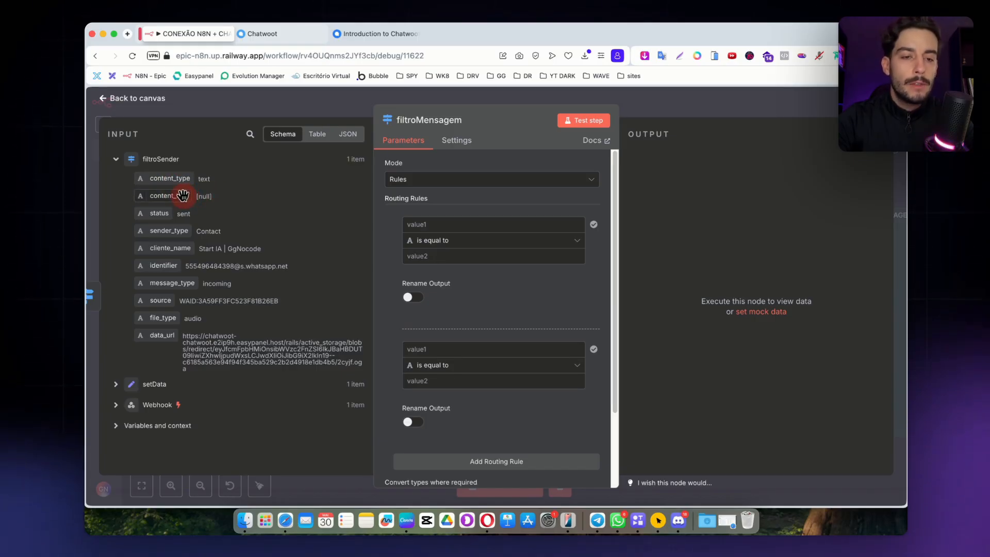
drag(182, 195, 423, 227)
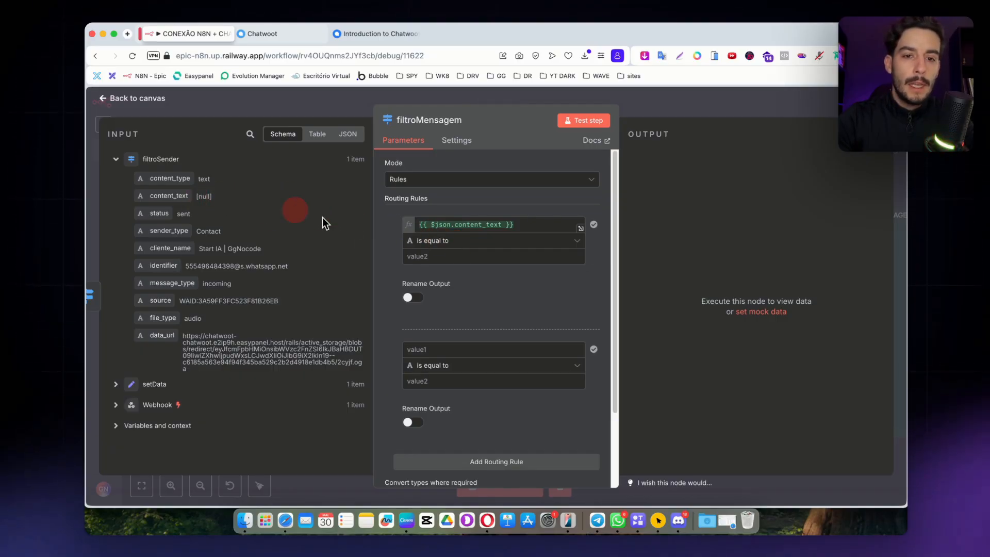
click(436, 242)
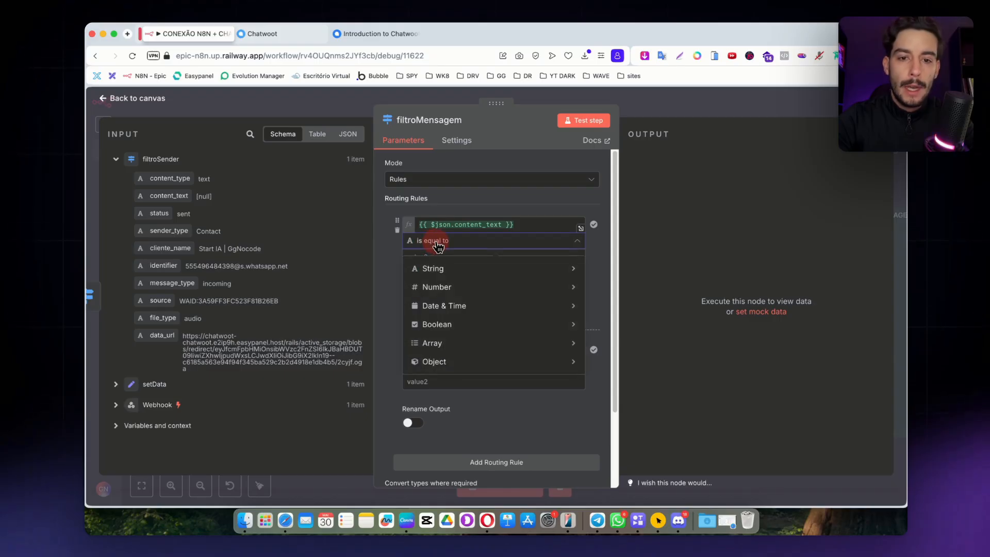
mouse_move(457, 272)
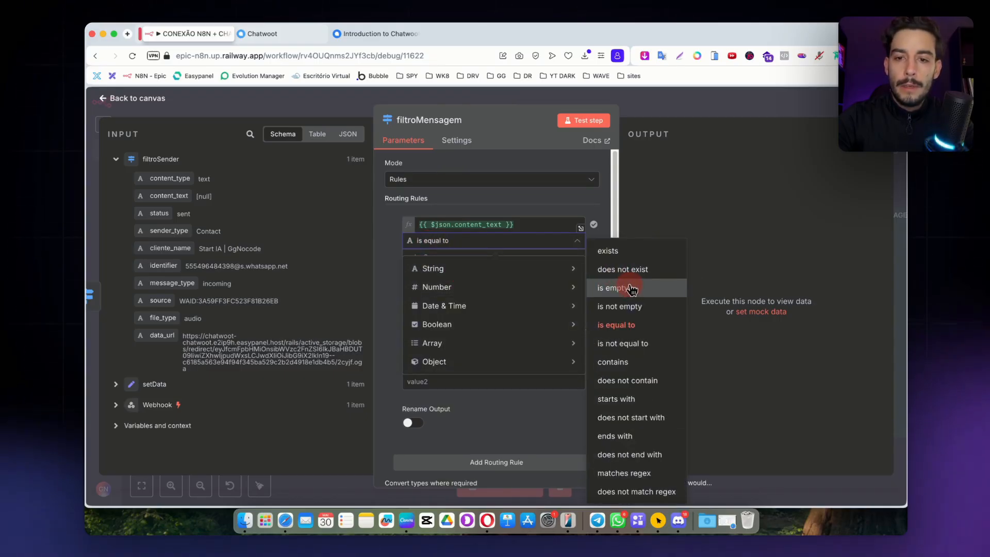
click(626, 307)
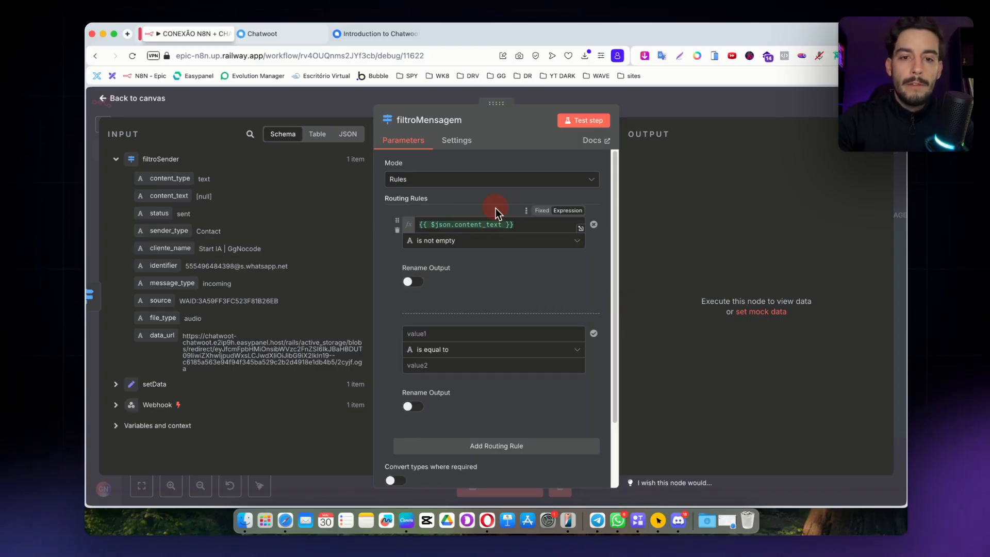
click(426, 281)
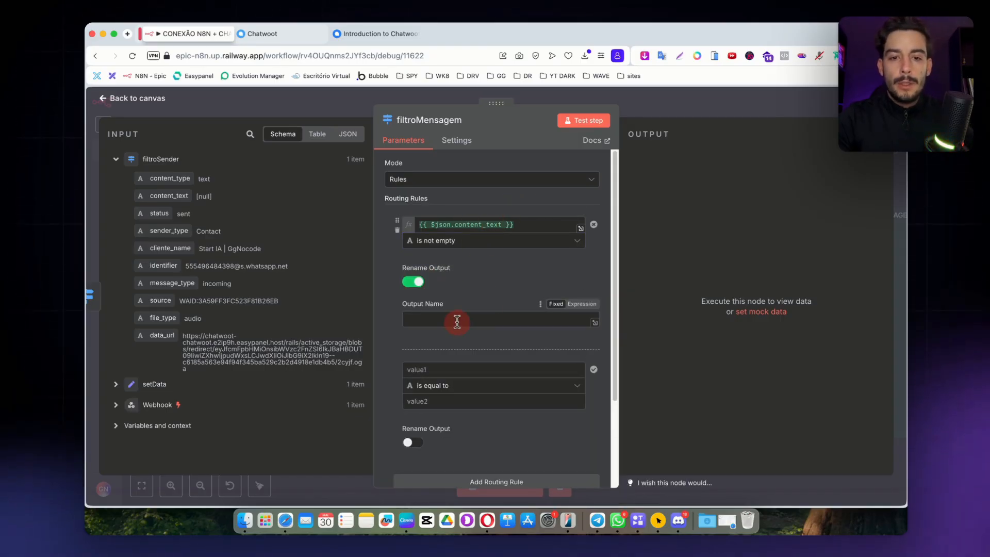
click(493, 298)
- Set filtroMensagem's second routing rule to match when file_type is equal to audio
scroll(469, 278, down, 1)
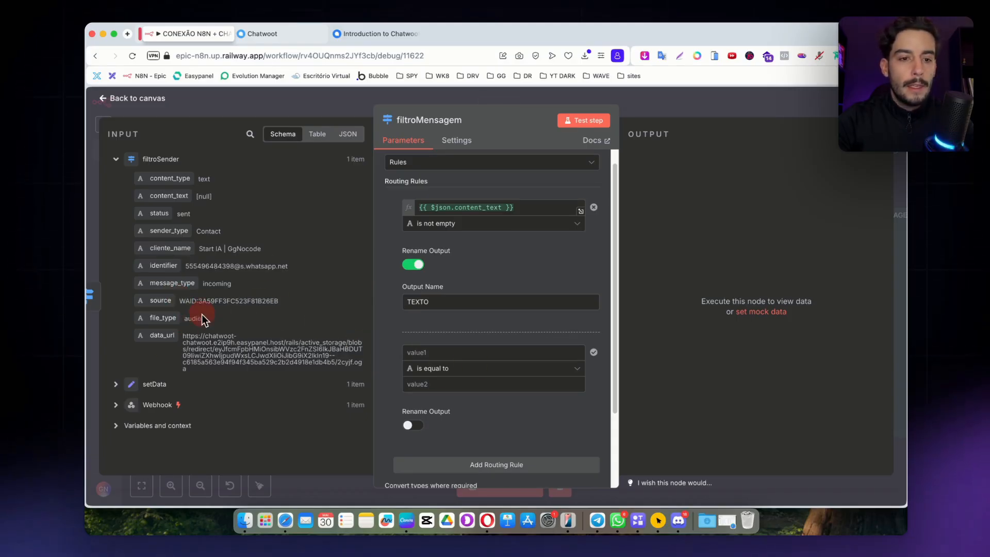
drag(174, 311, 435, 346)
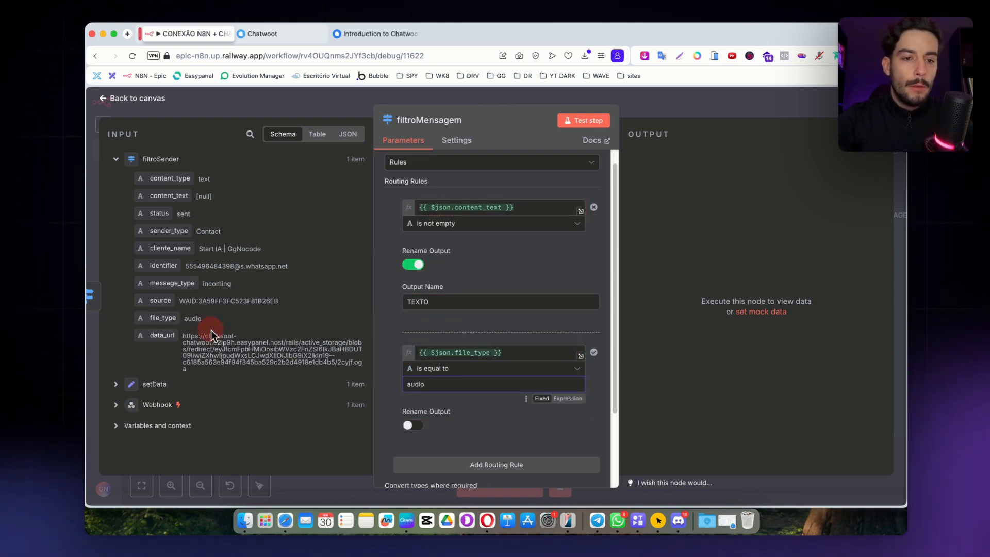
click(839, 273)
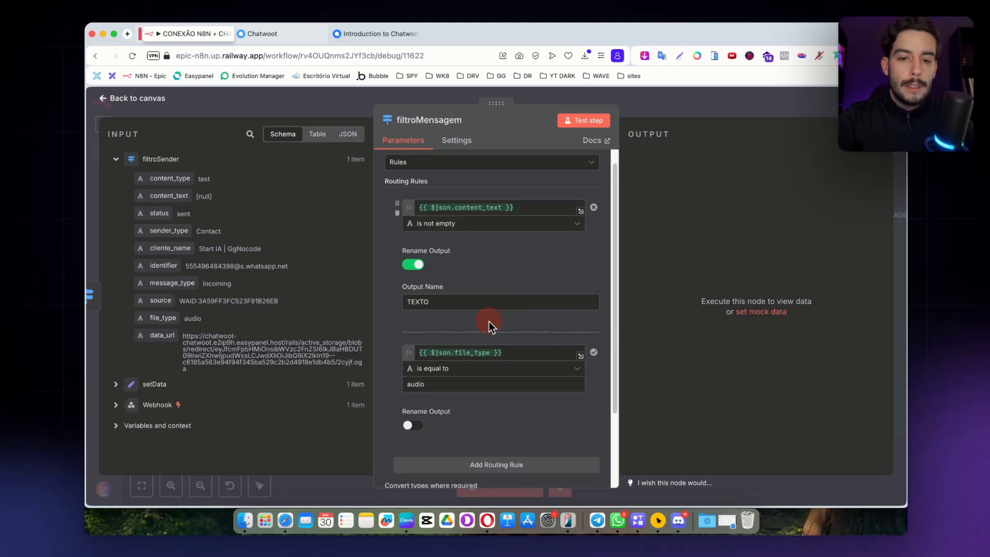
scroll(462, 330, down, 2)
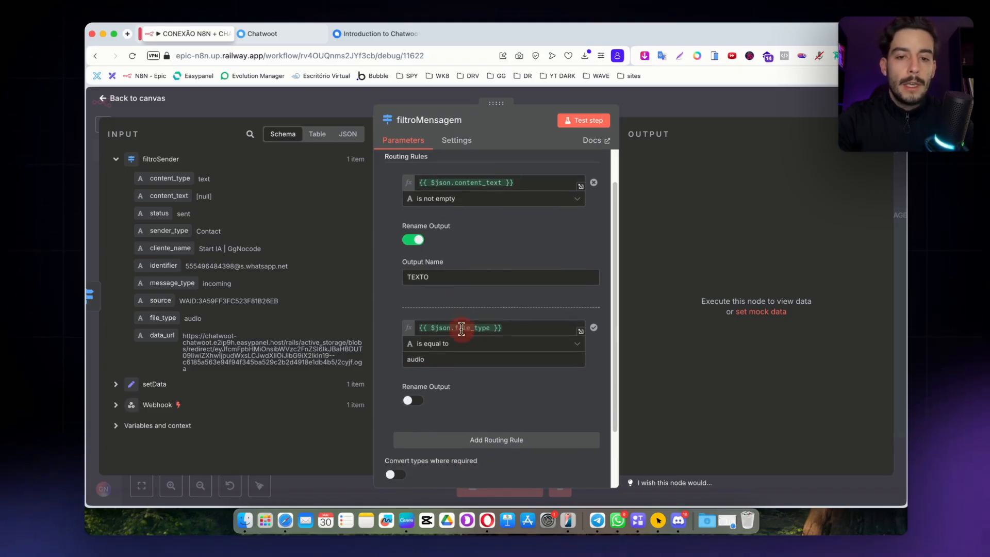
click(452, 430)
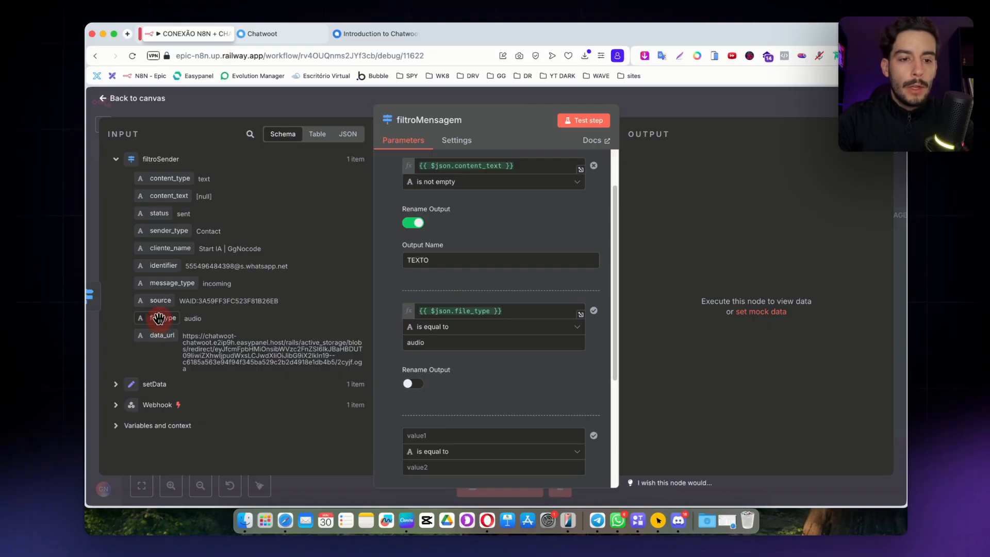
drag(159, 318, 413, 435)
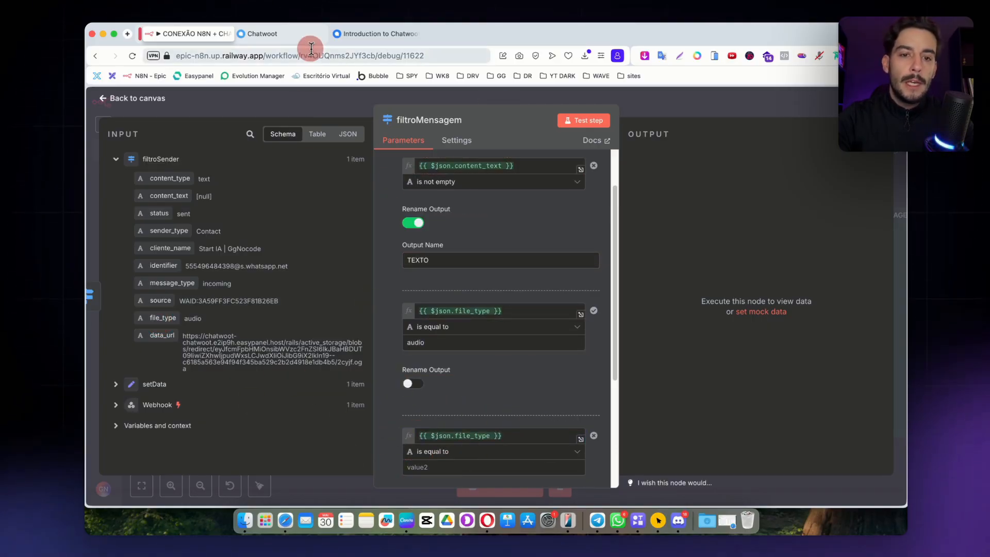
scroll(442, 365, down, 1)
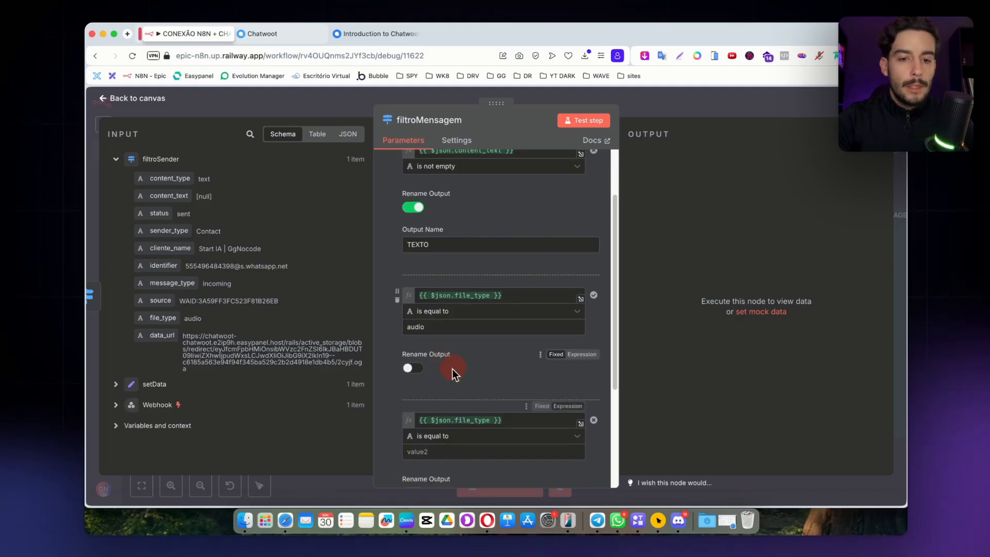
click(397, 425)
- Review filtroMensagem's routing rules, then return to the canvas and examine the node's outputs
scroll(478, 373, up, 3)
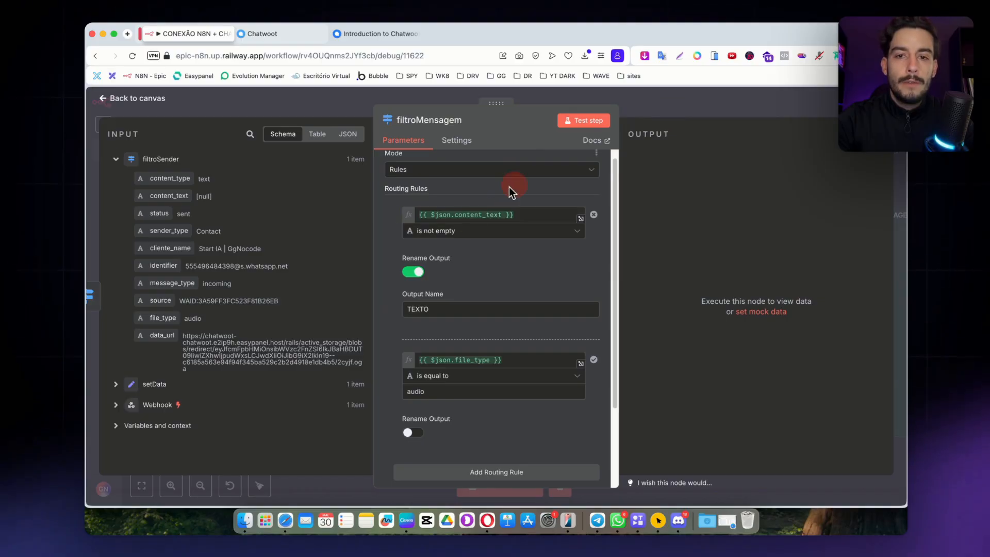
scroll(516, 227, up, 1)
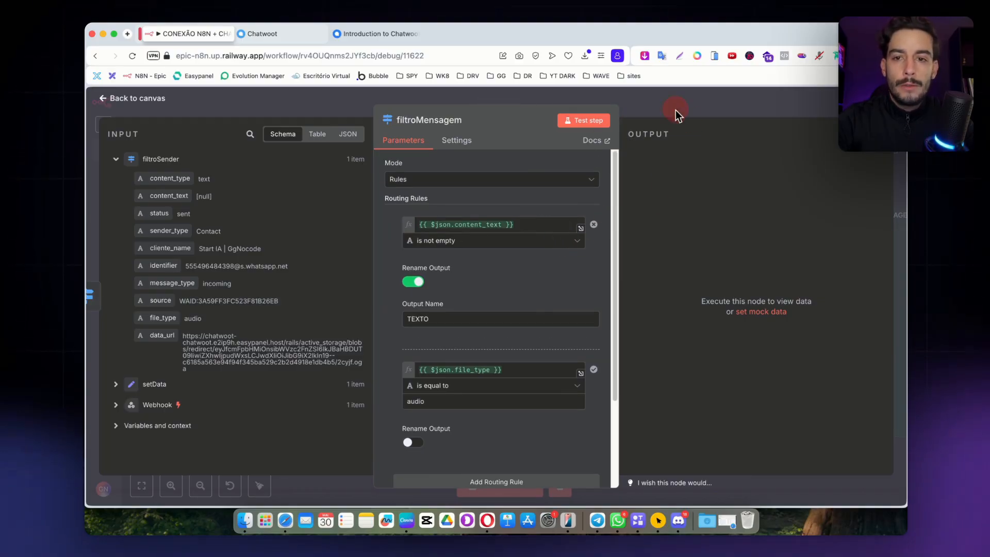
click(657, 104)
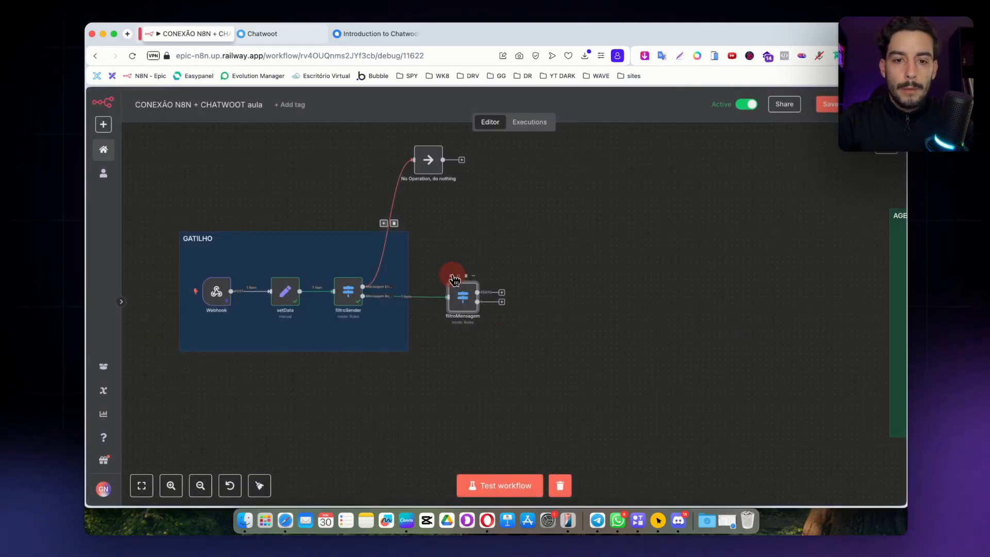
scroll(451, 278, up, 3)
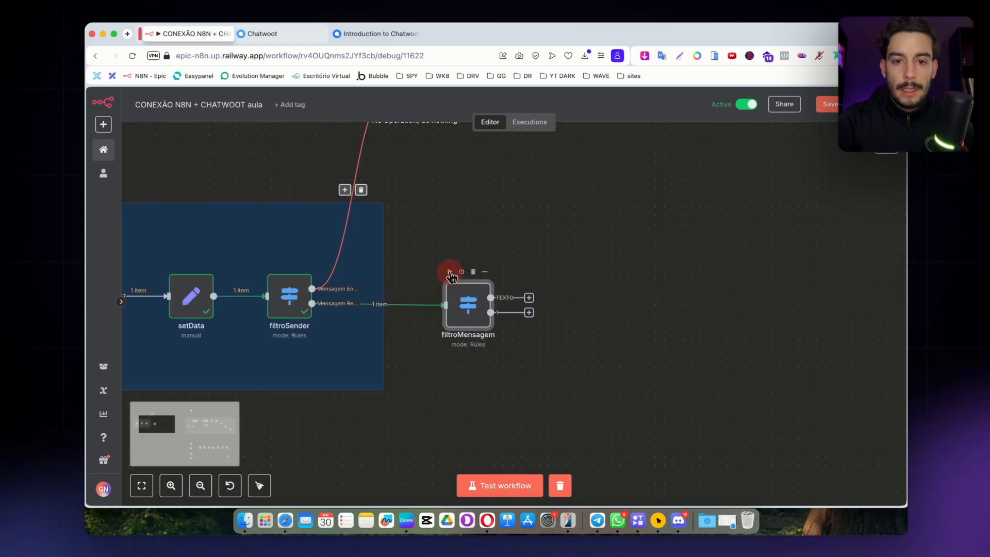
- Run the filtroMensagem node and name the output of its second routing rule AUDIO
click(449, 273)
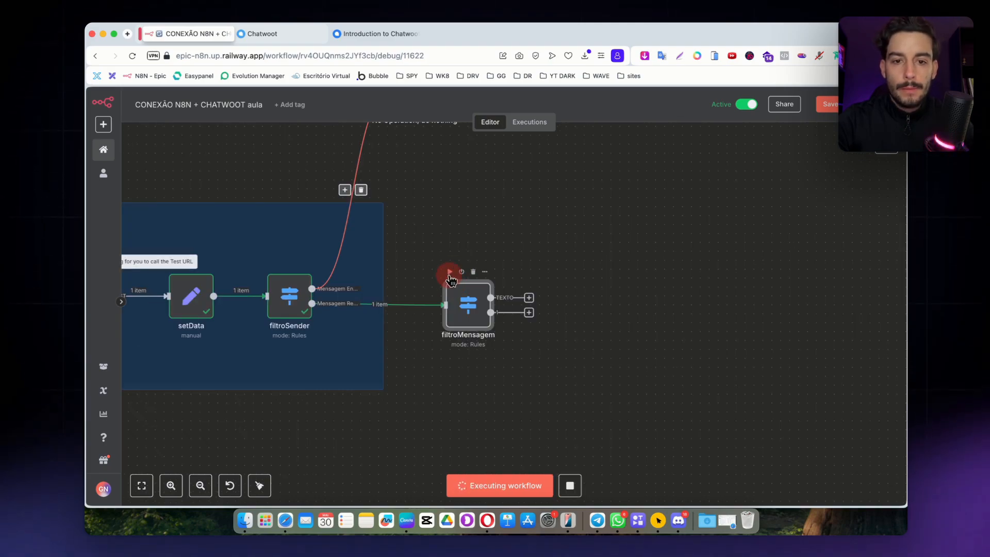
double_click(469, 312)
click(418, 443)
scroll(468, 414, down, 2)
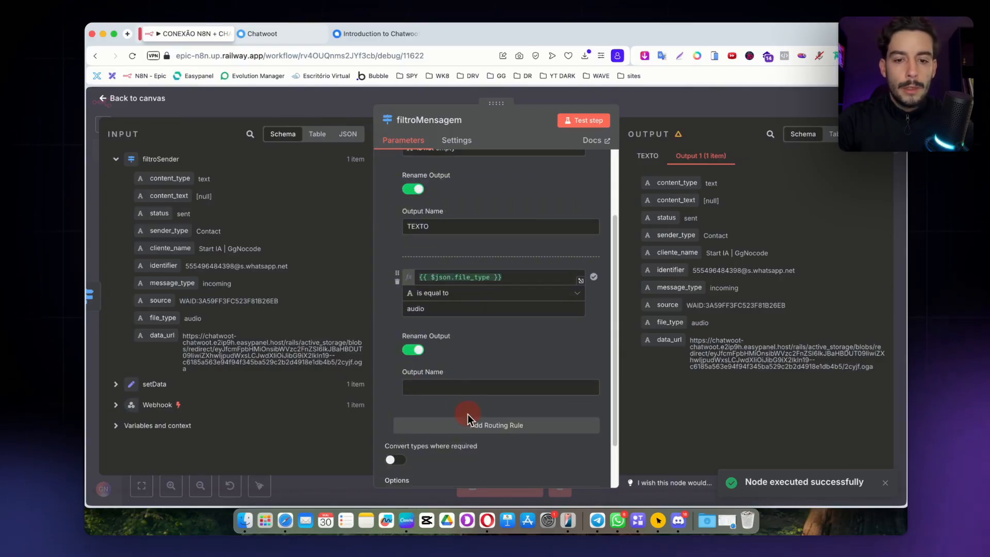
click(436, 389)
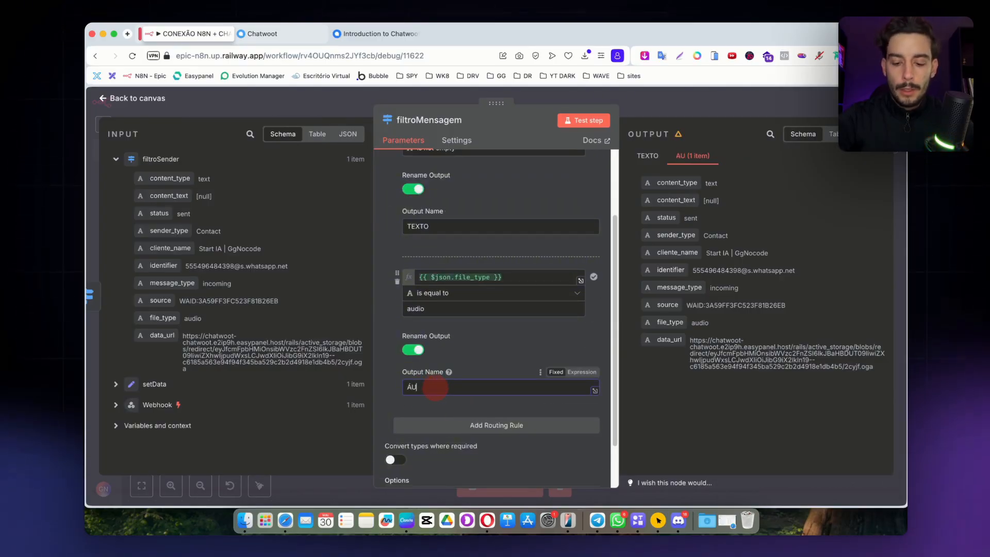
key(Escape)
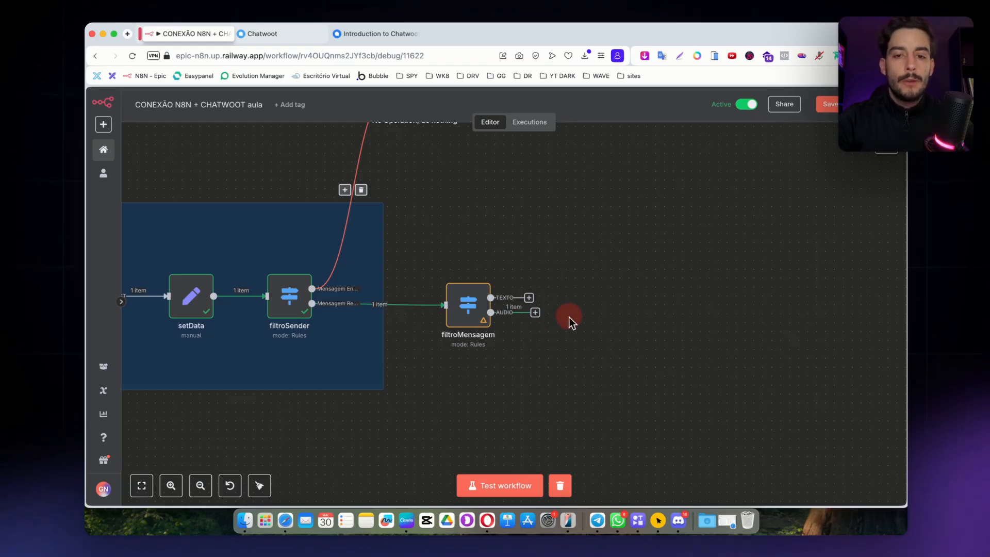
- Add an HTTP Request node to filtroMensagem's AUDIO output and place it below and to the right of the filter
drag(464, 305, 472, 304)
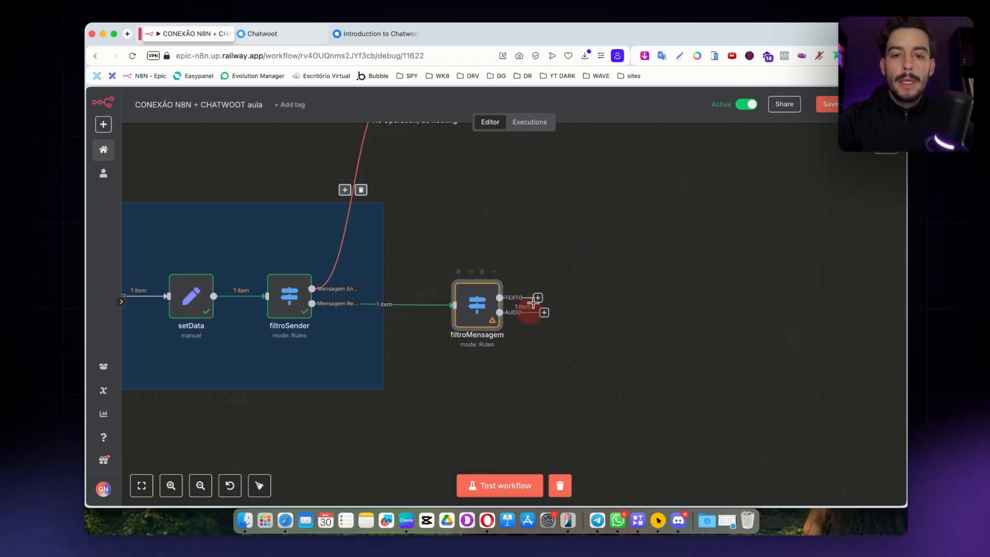
click(545, 312)
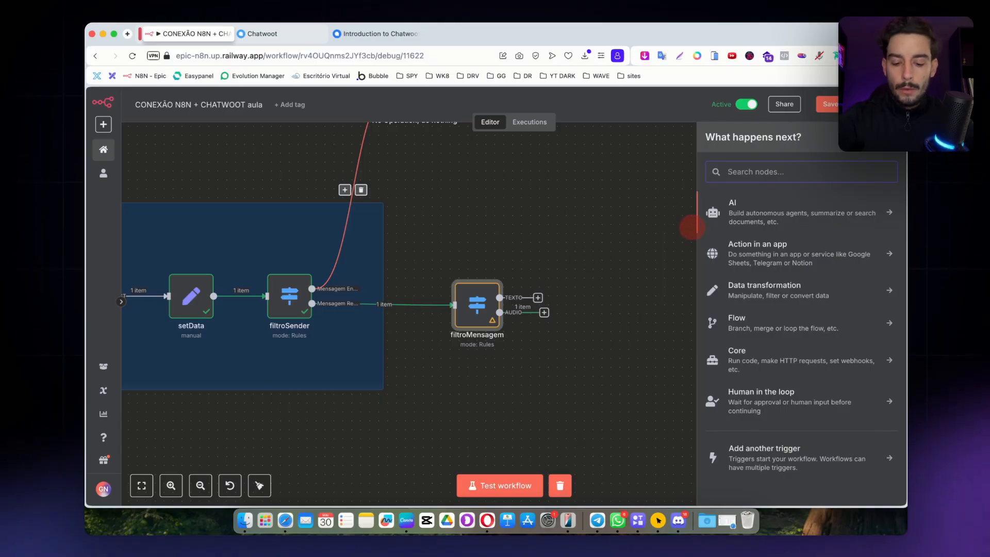
text(http)
click(744, 212)
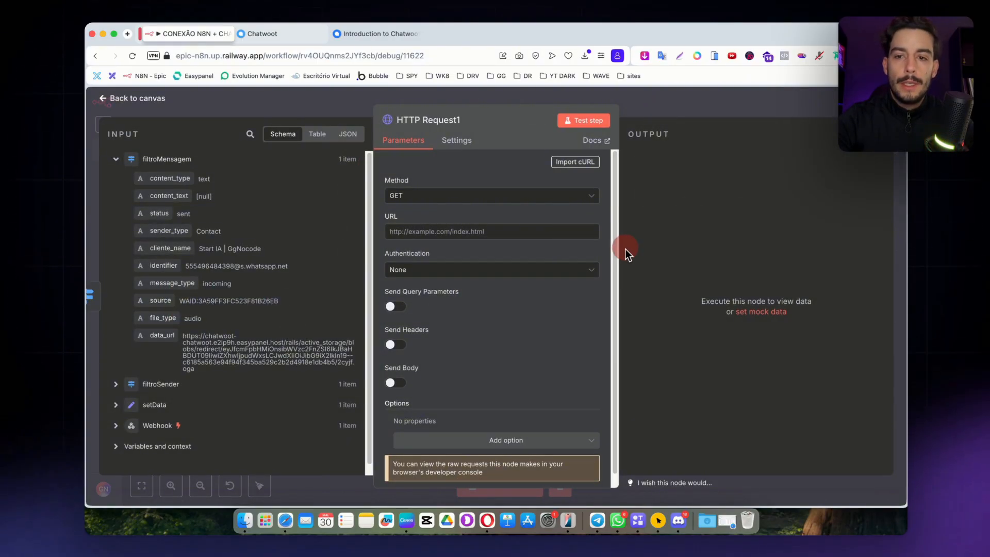
click(685, 107)
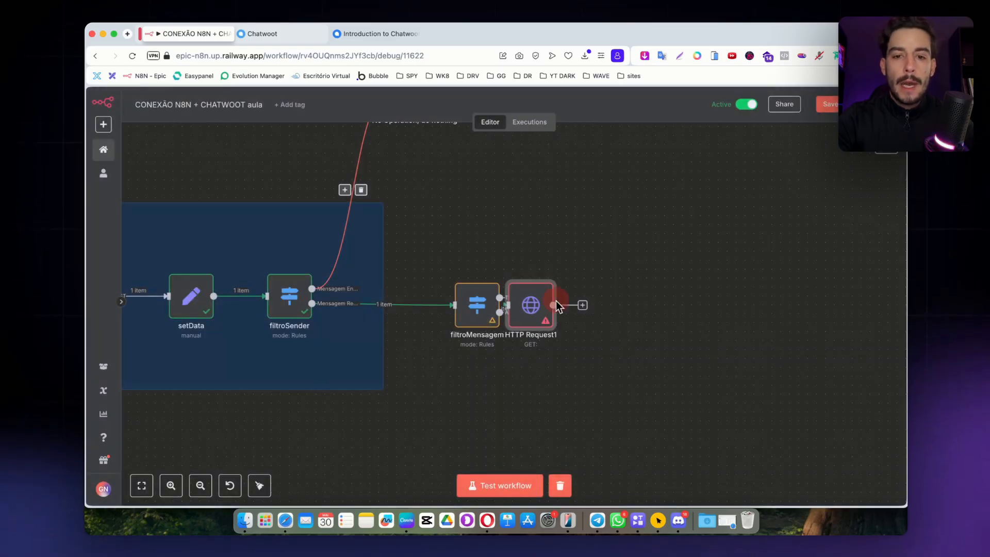
drag(525, 303, 613, 366)
- Set the new HTTP Request node's URL to the data_url field from filtroMensagem, {{ $json.data_url }}
double_click(635, 367)
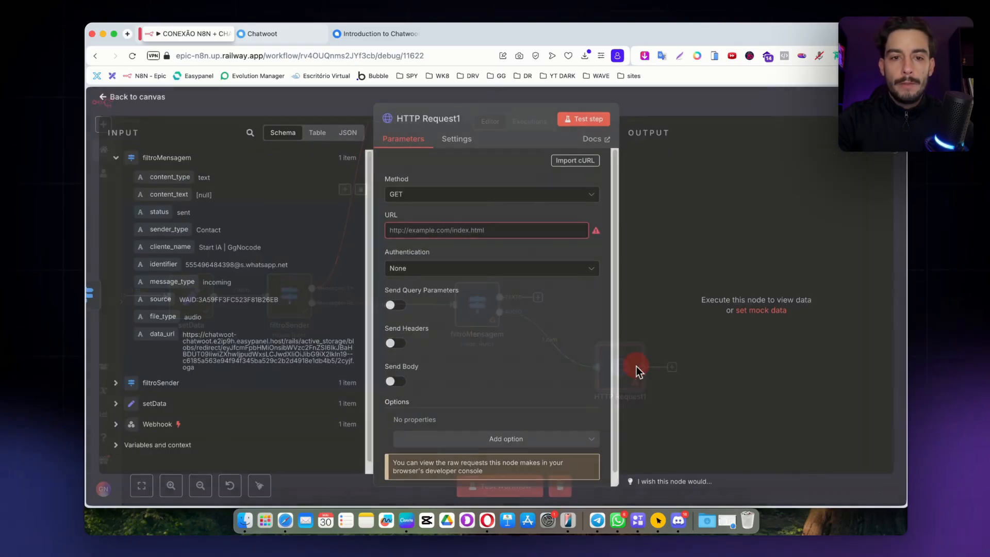
click(399, 232)
click(426, 232)
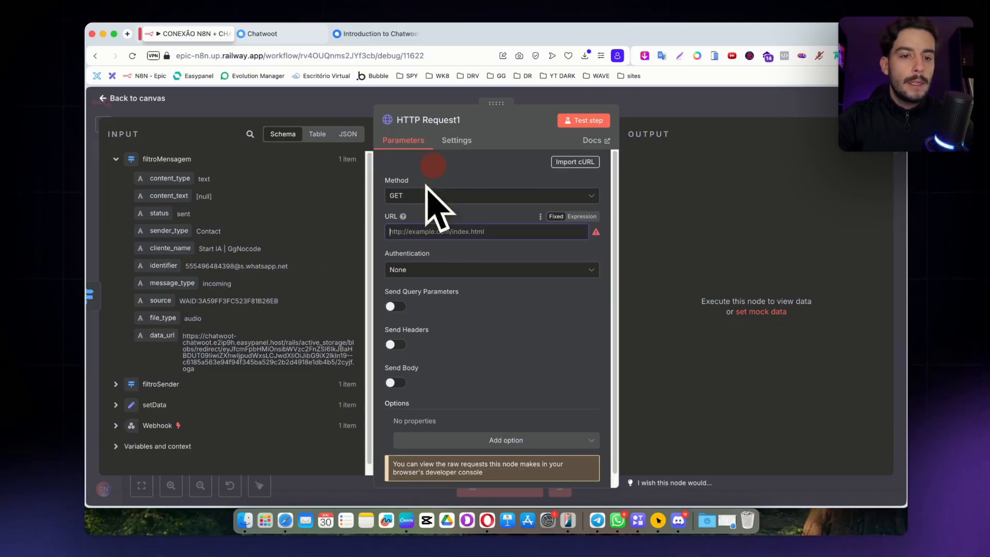
drag(154, 336, 412, 229)
click(445, 213)
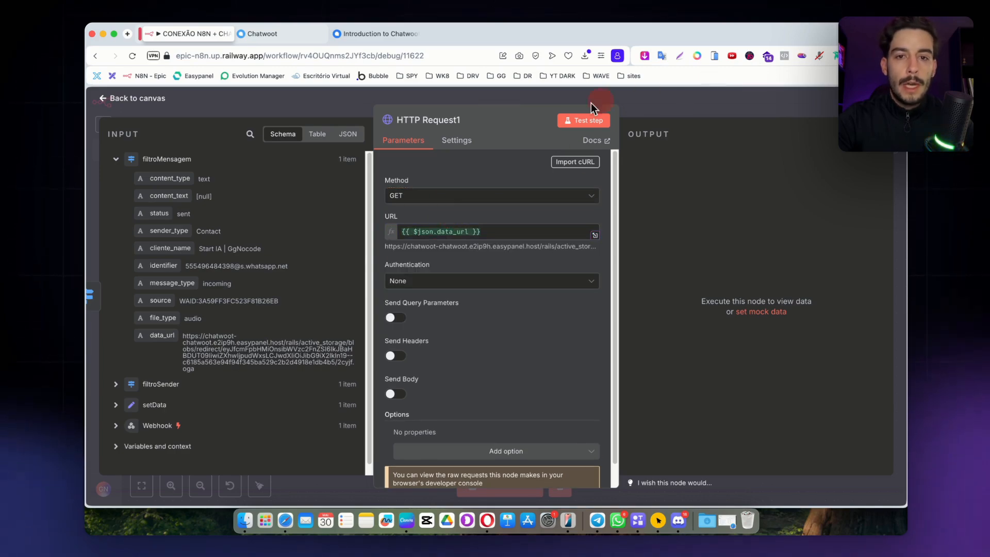
- Rename the HTTP Request node as getAudio and return to the canvas
click(467, 123)
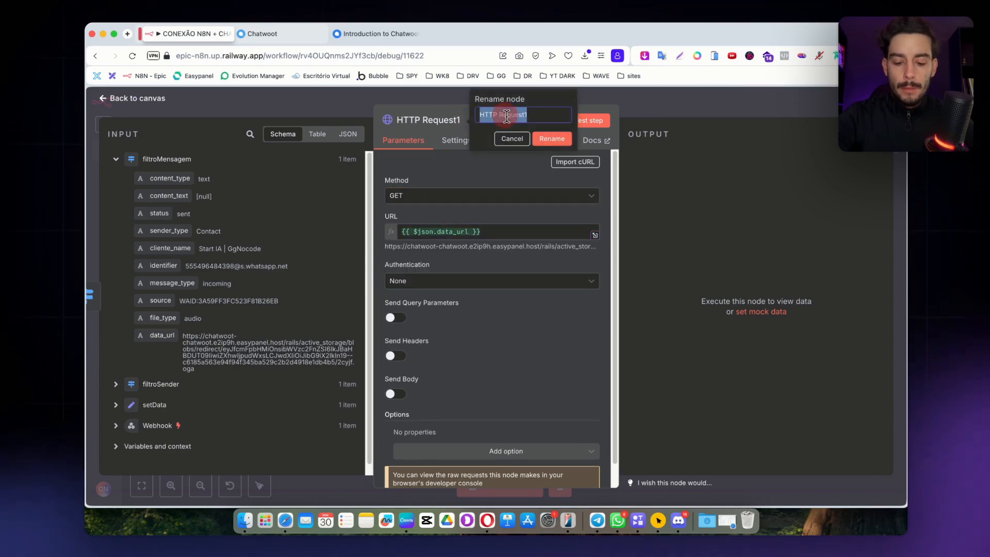
text(baixar)
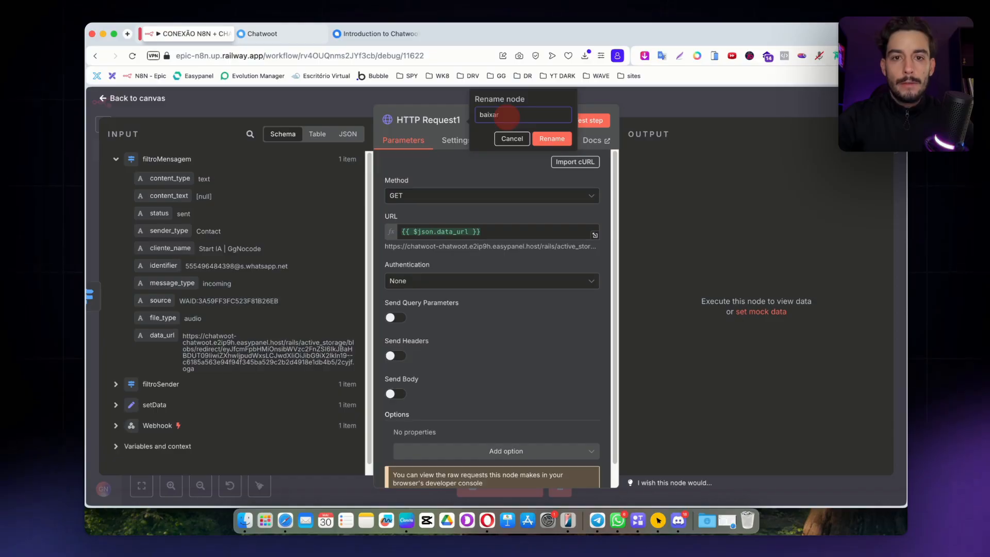
text(Audio)
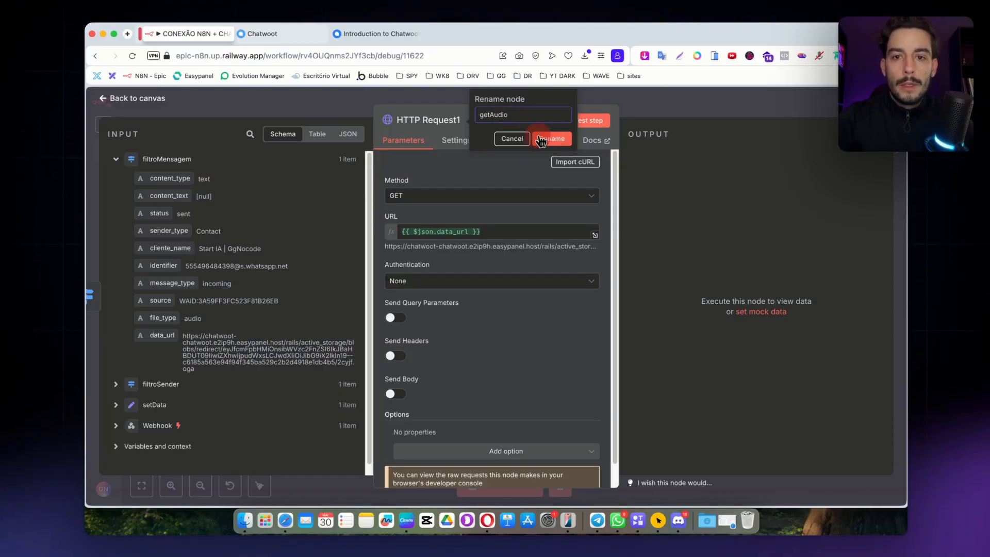
click(552, 138)
click(642, 96)
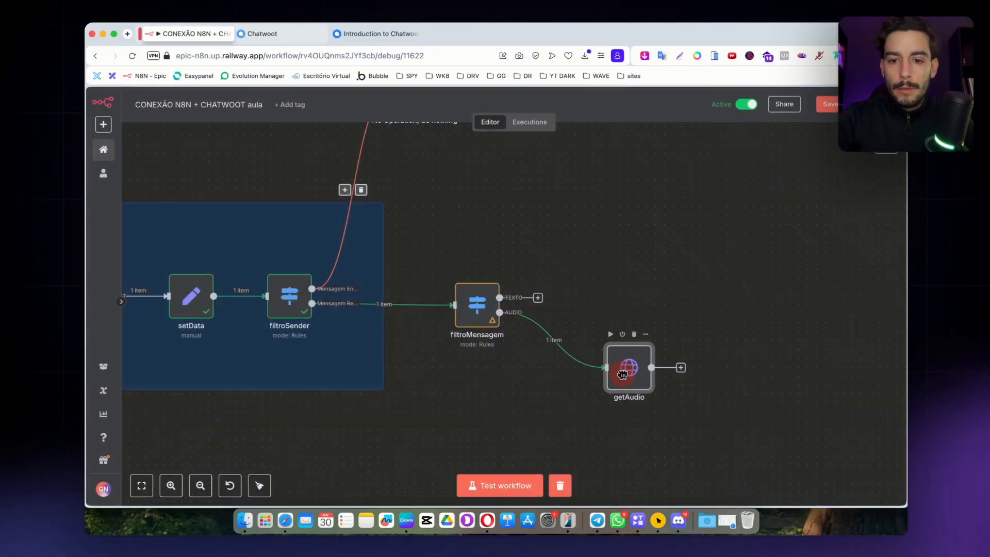
- Run the getAudio node and examine the file in its output
click(611, 335)
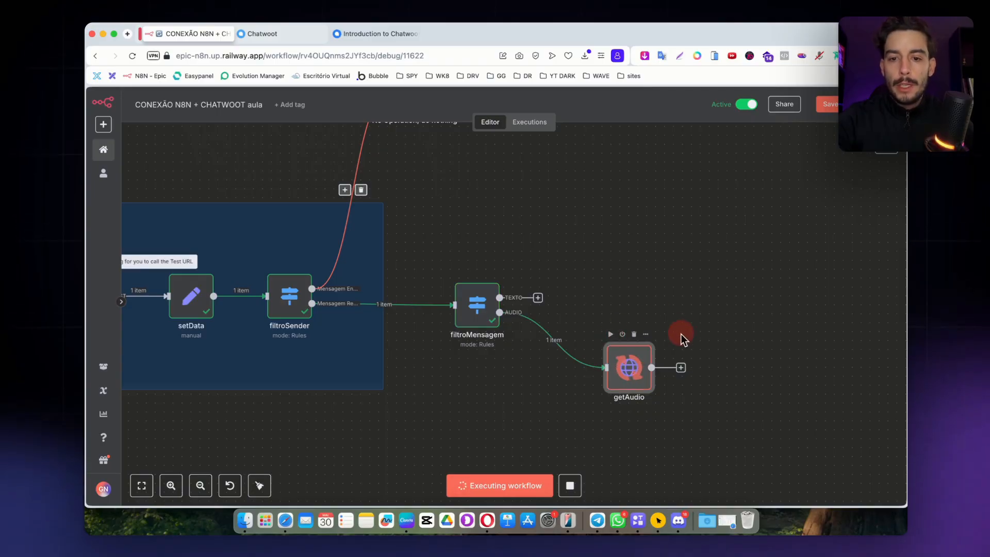
double_click(640, 367)
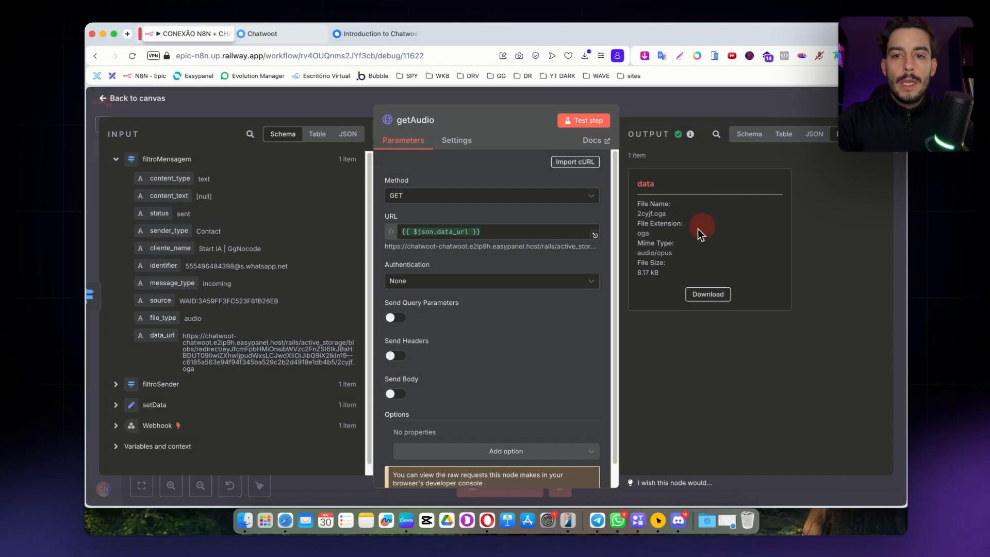
click(692, 104)
scroll(651, 342, right, 5)
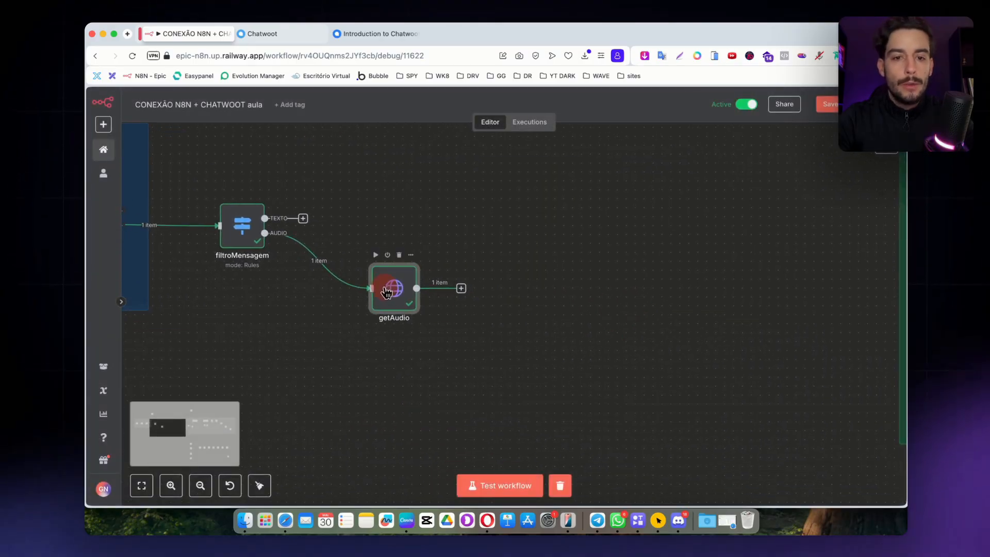
- Reposition getAudio below filtroMensagem and add an OpenAI node with the Transcribe a recording action to its output
drag(387, 293, 360, 320)
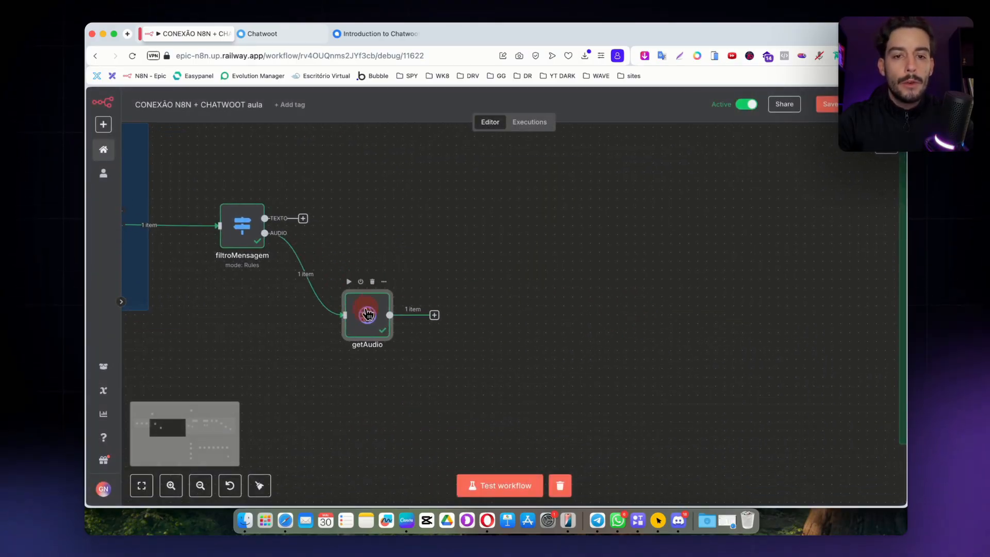
click(434, 316)
text(openai)
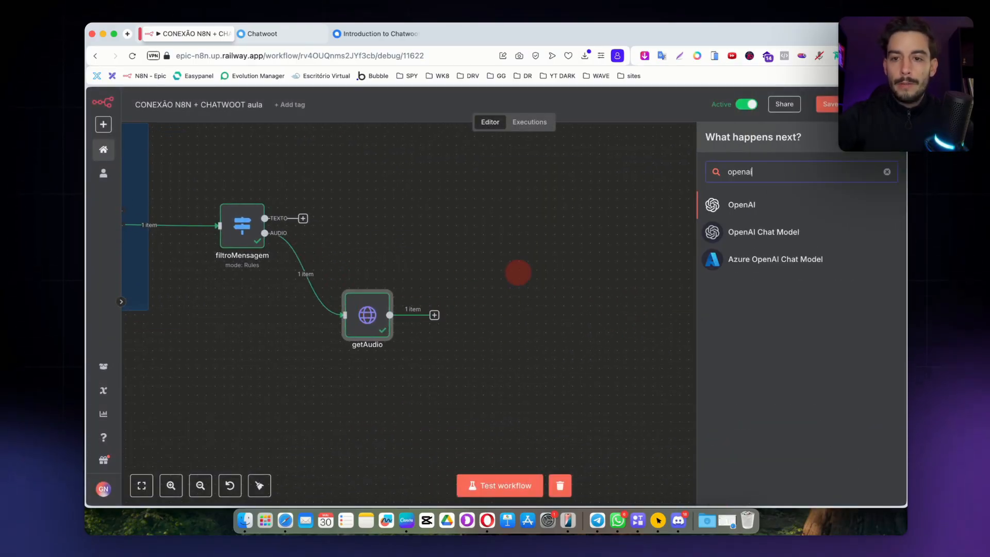
click(743, 206)
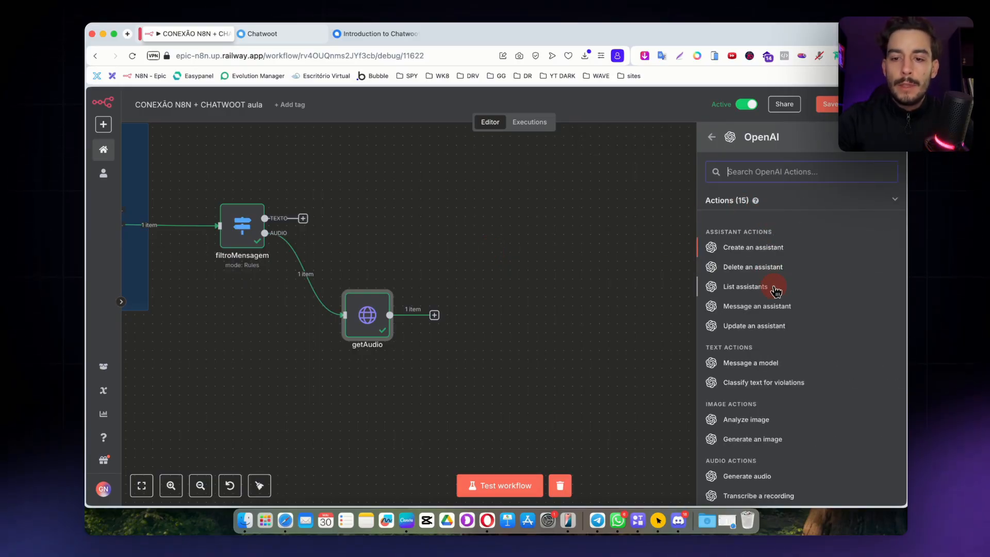
scroll(770, 287, down, 3)
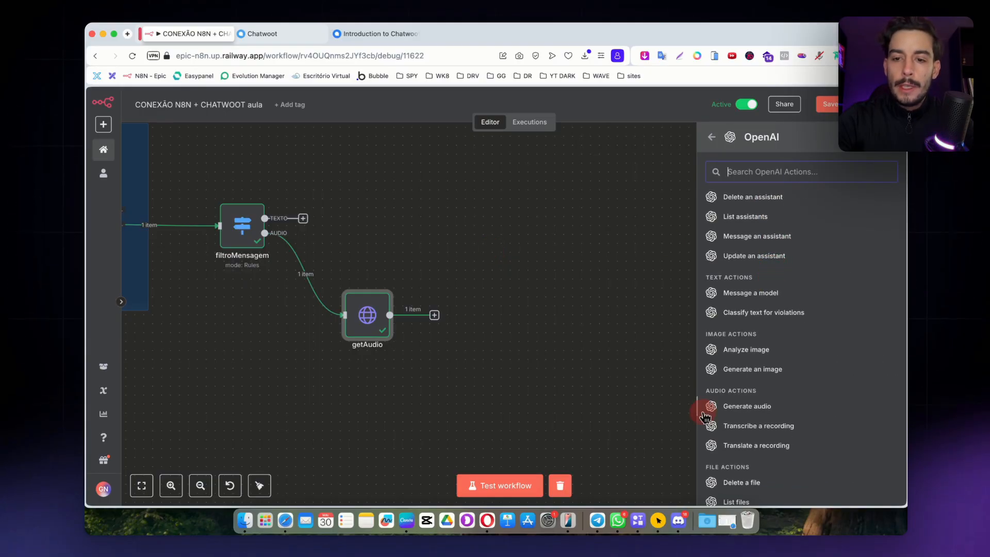
click(751, 432)
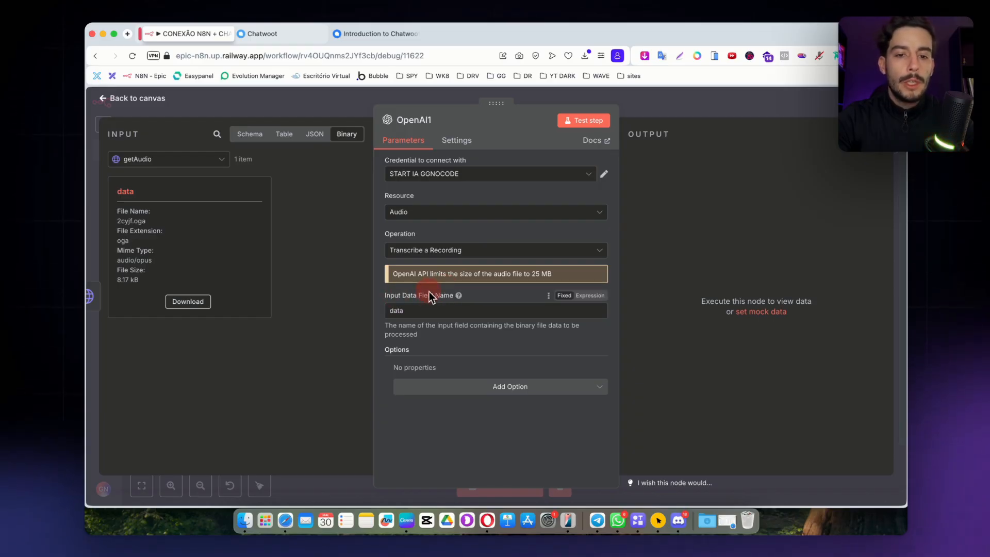
- Check the data field in getAudio's output and the OpenAI node's input, and run the transcription node
click(625, 108)
double_click(374, 315)
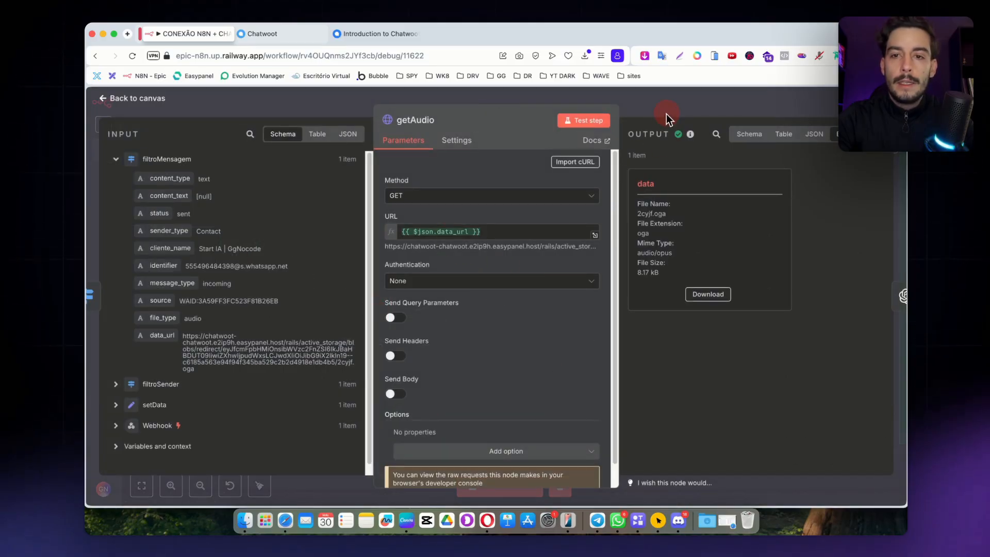
click(669, 109)
double_click(462, 311)
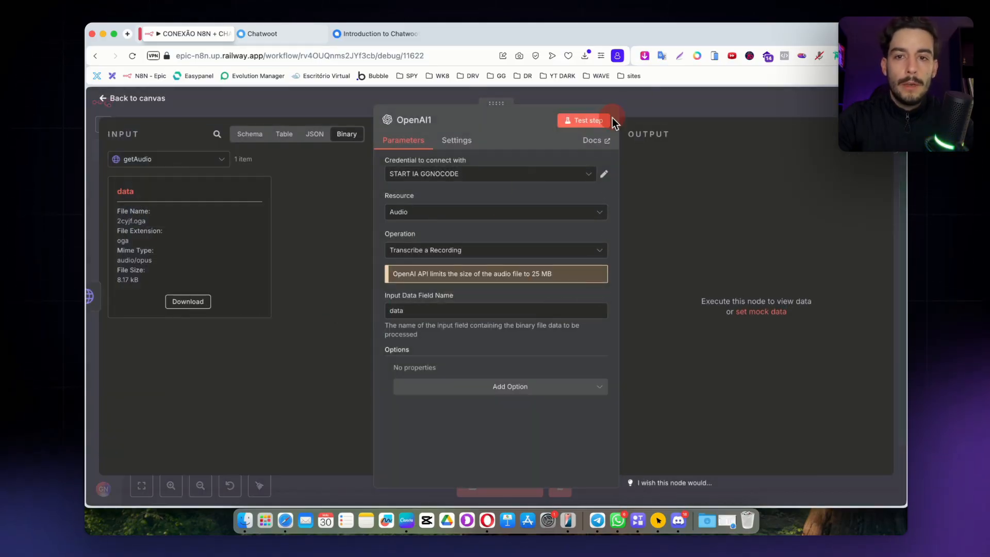
click(641, 102)
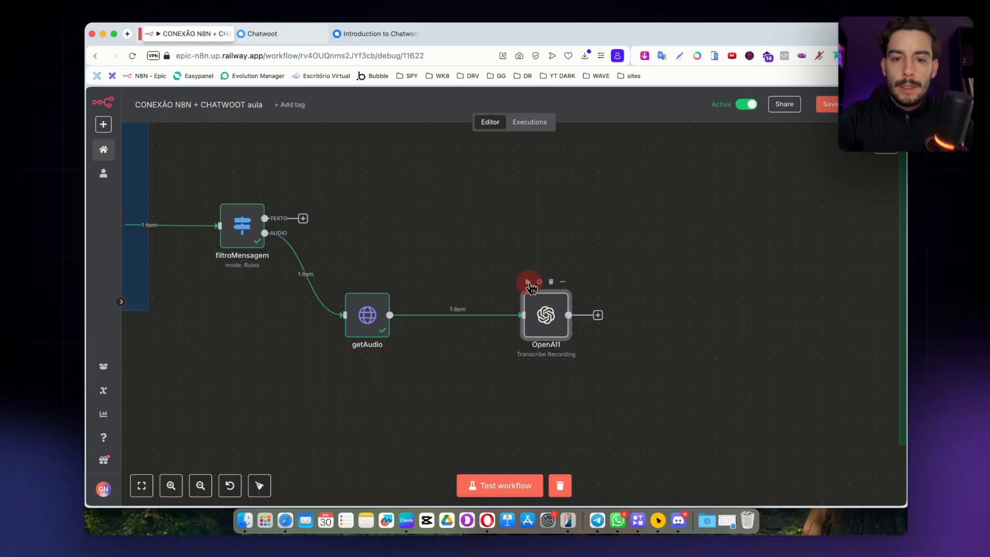
click(528, 282)
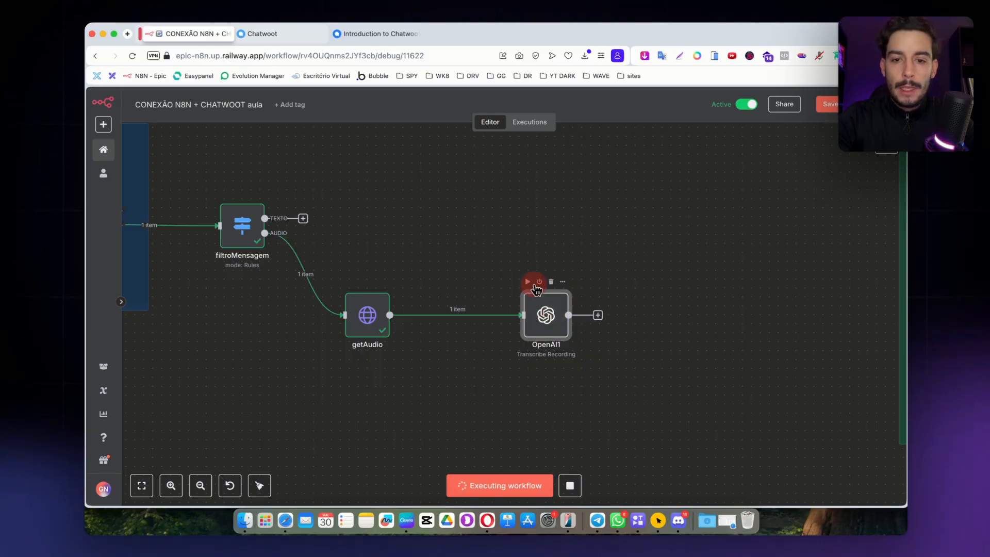
double_click(545, 311)
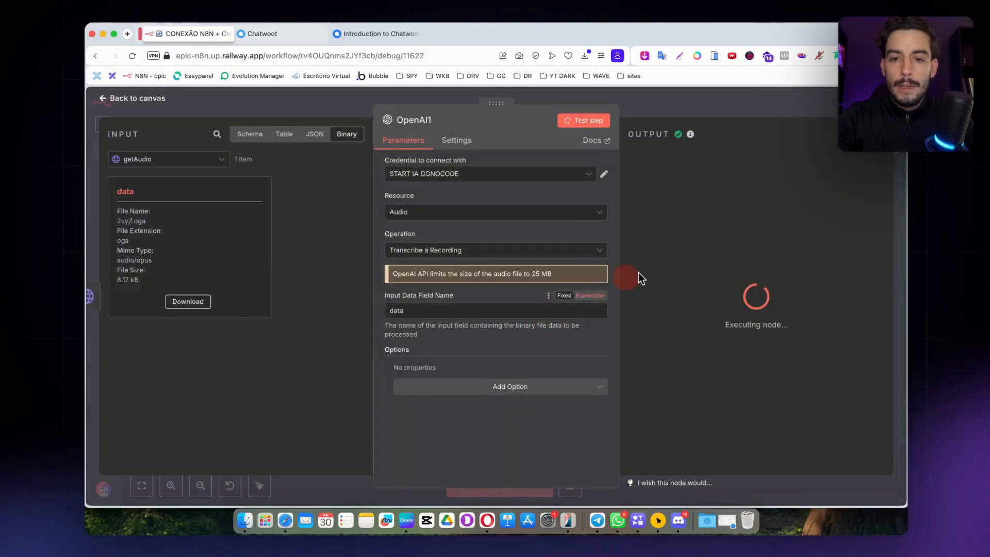
click(698, 106)
- Select the getAudio and OpenAI transcription nodes and tidy up their layout
scroll(632, 356, down, 5)
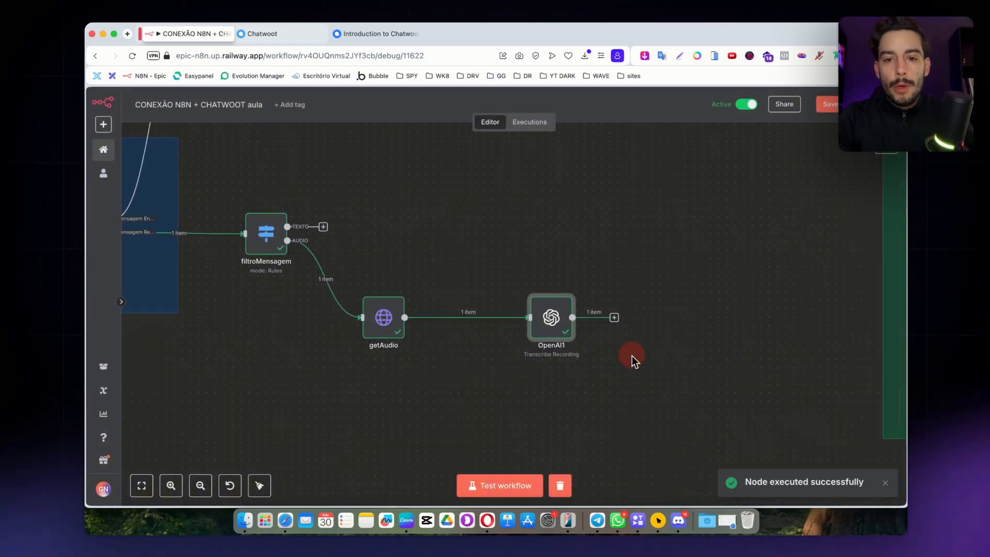
drag(593, 359, 348, 276)
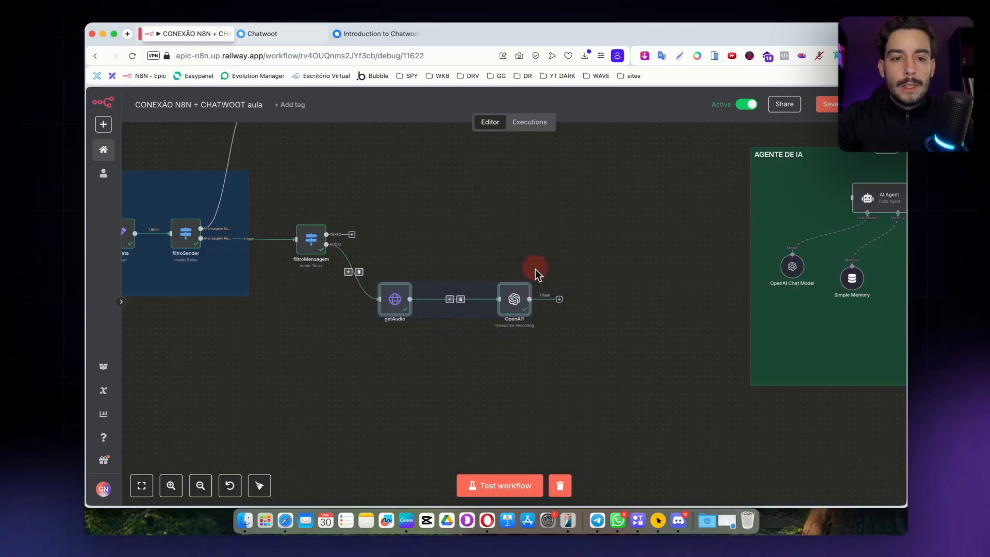
scroll(515, 294, left, 3)
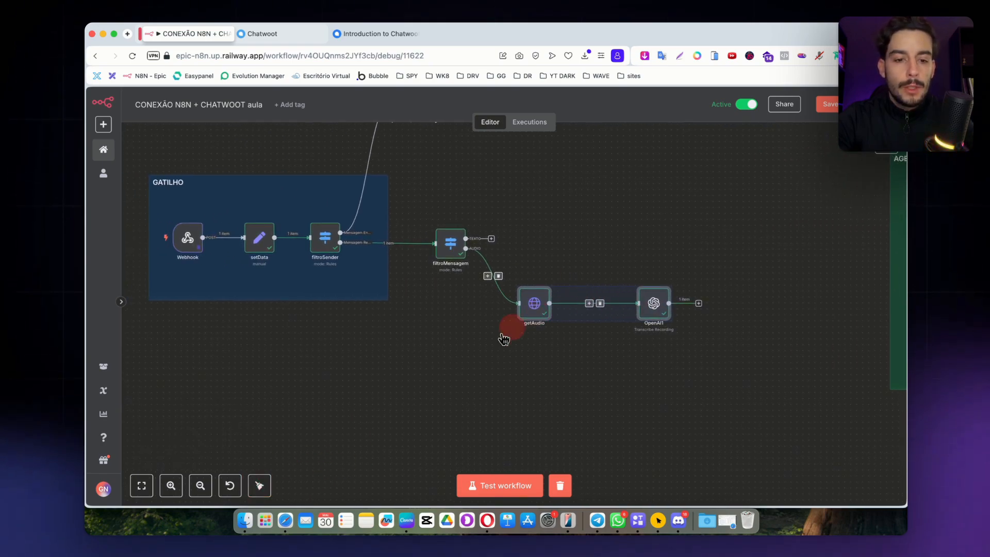
click(262, 486)
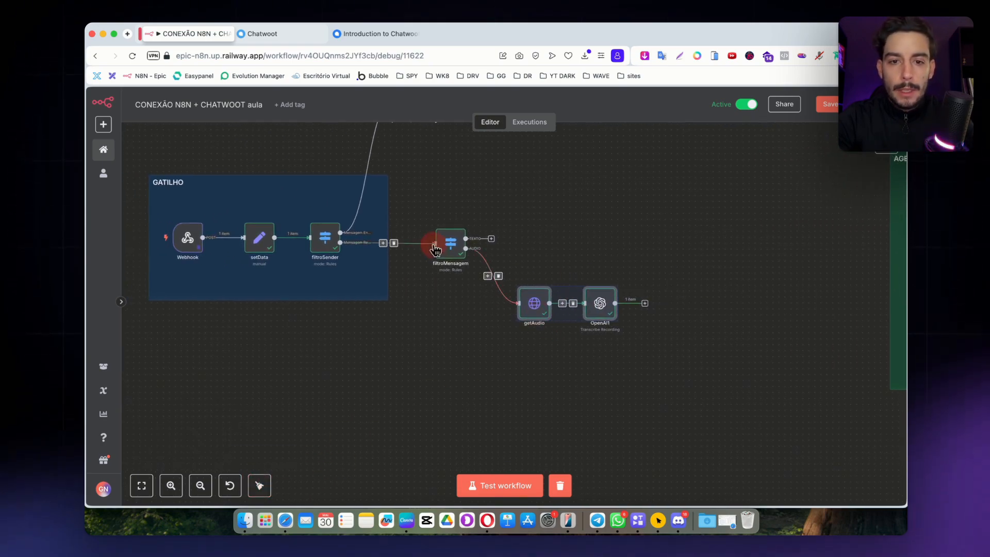
- Move filtroMensagem nearer to the GATILHO block and bring getAudio and the OpenAI transcription node closer together beneath it
drag(450, 246, 431, 245)
drag(534, 304, 505, 304)
drag(600, 304, 493, 305)
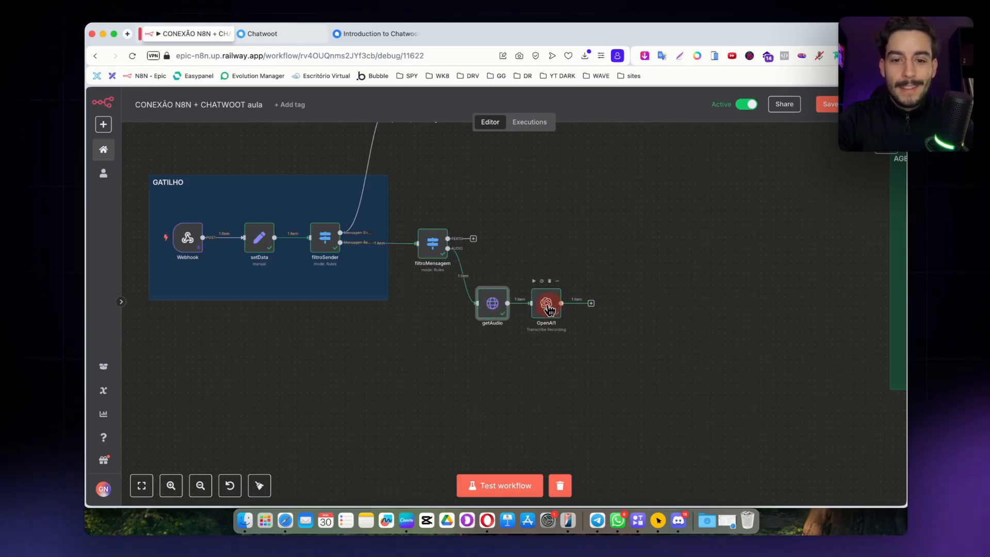
drag(553, 308, 542, 309)
scroll(634, 353, down, 1)
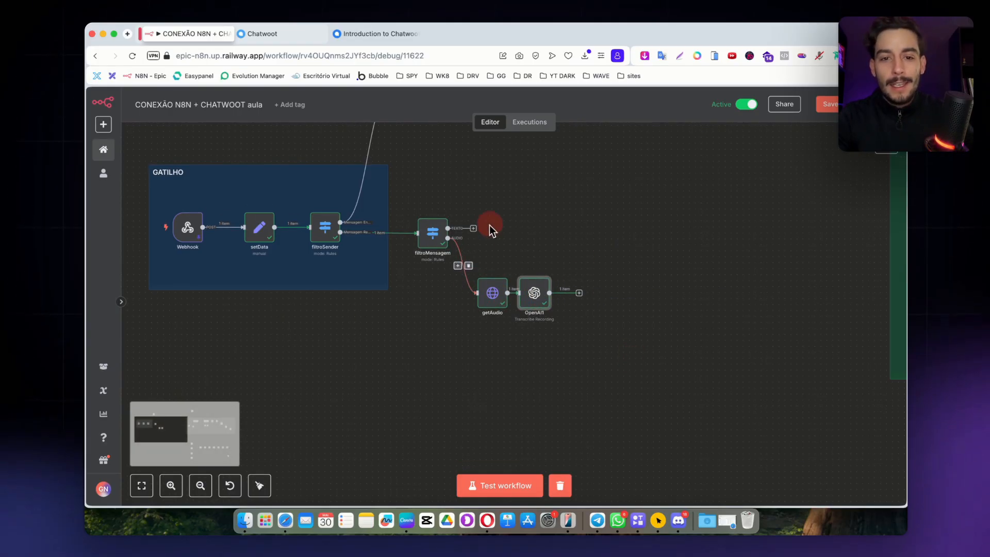
scroll(644, 318, down, 3)
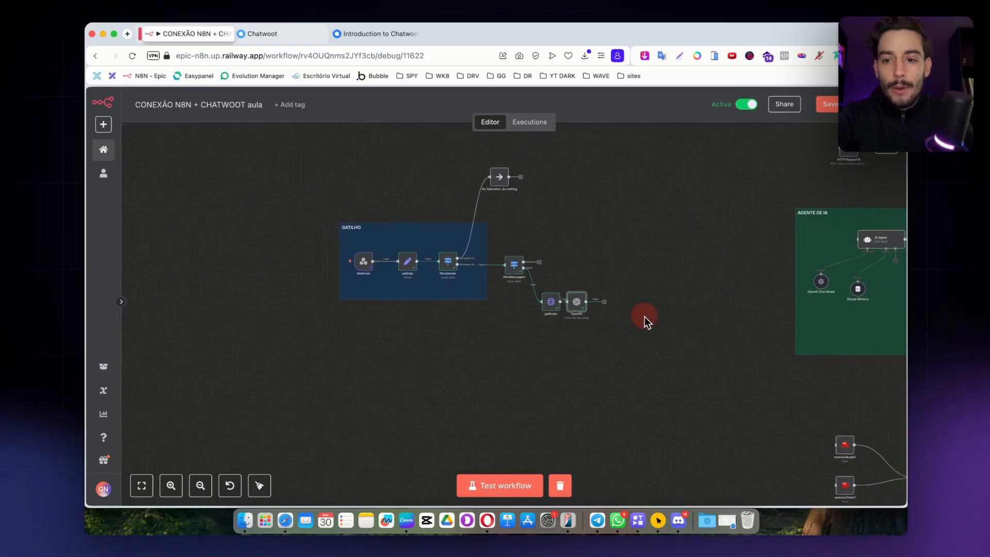
- Move the memory node chain from memóriaAudio1 and memóriaTexto1 to setarAgente1 closer beneath the getAudio and OpenAI transcription nodes
scroll(645, 317, right, 10)
scroll(645, 317, down, 5)
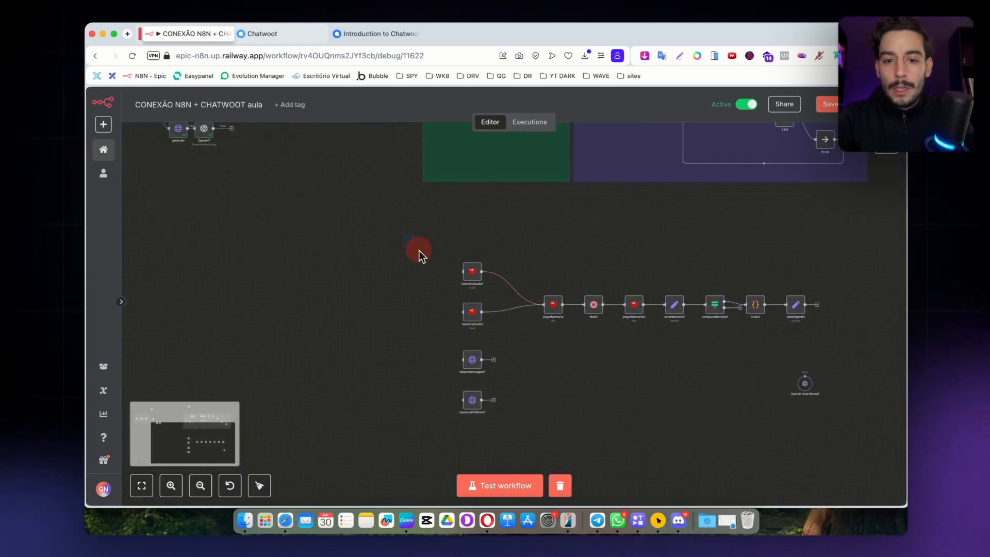
drag(408, 234, 812, 346)
drag(674, 306, 398, 268)
scroll(506, 299, left, 5)
scroll(506, 298, up, 1)
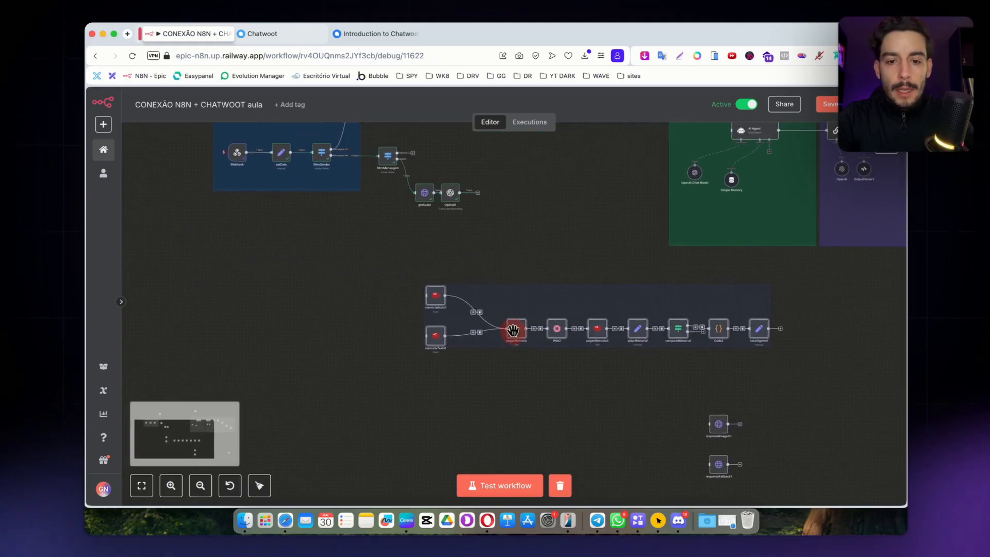
drag(513, 332, 459, 332)
click(333, 281)
scroll(334, 281, left, 2)
scroll(334, 281, up, 1)
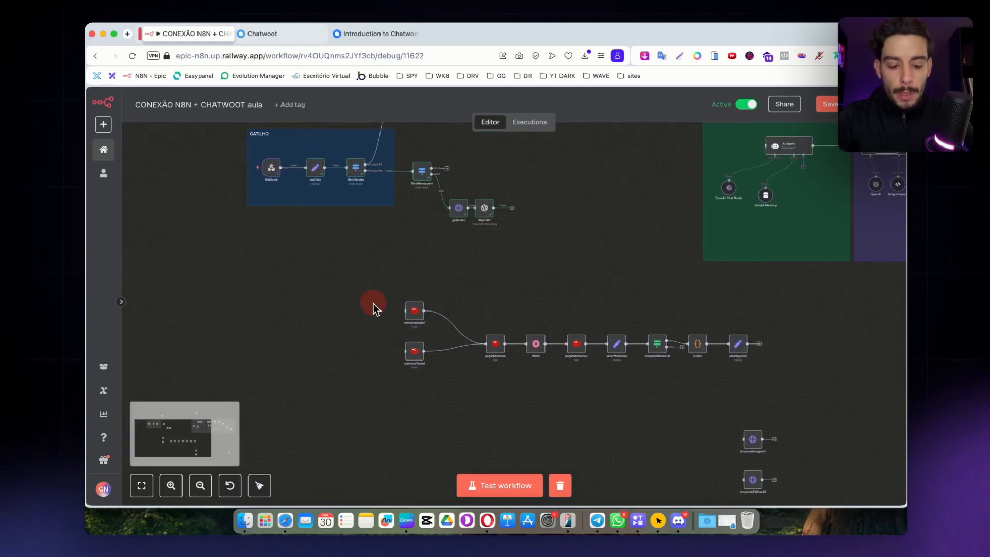
- Disconnect memóriaAudio1 from pegarMemoria, place it beside the OpenAI transcription node, and connect it to that node's output
scroll(372, 302, up, 3)
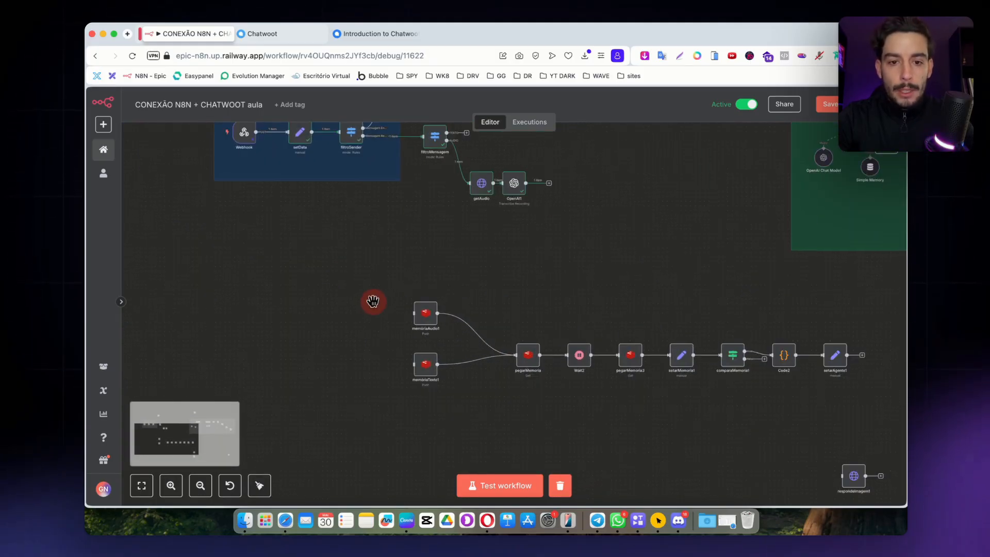
click(428, 314)
click(487, 337)
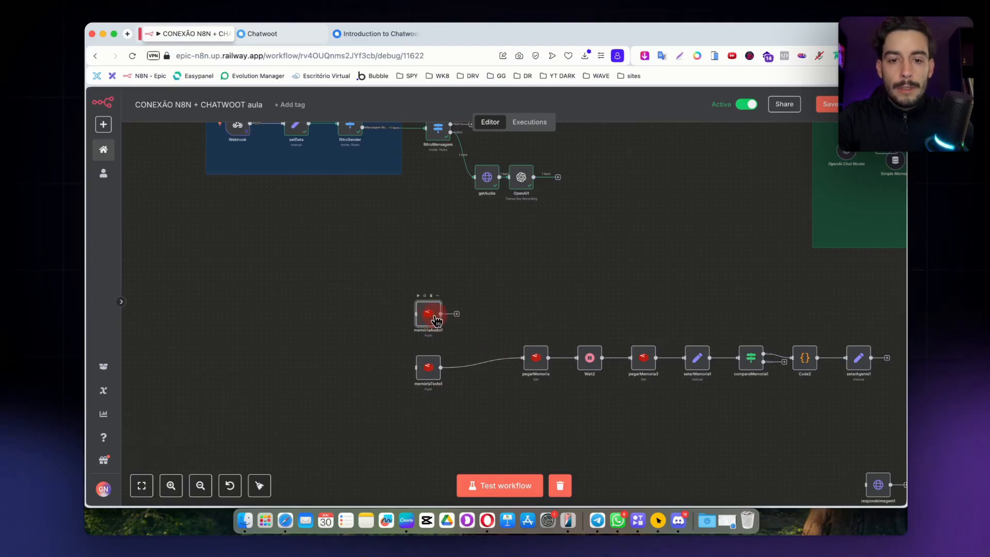
drag(429, 313, 578, 211)
scroll(533, 250, up, 2)
drag(590, 277, 575, 242)
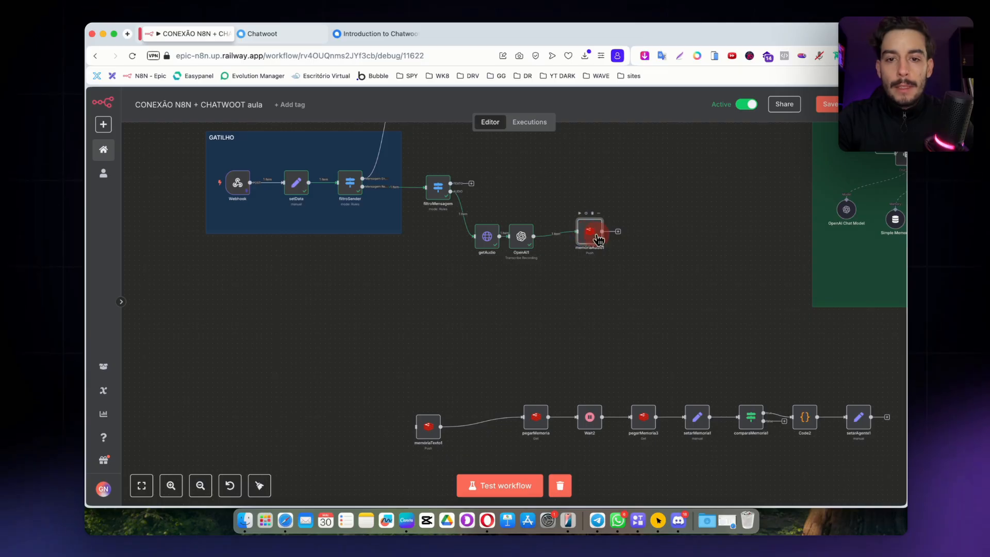
- Replace the List expression in memóriaAudio1 with the identifier field from setData
double_click(587, 246)
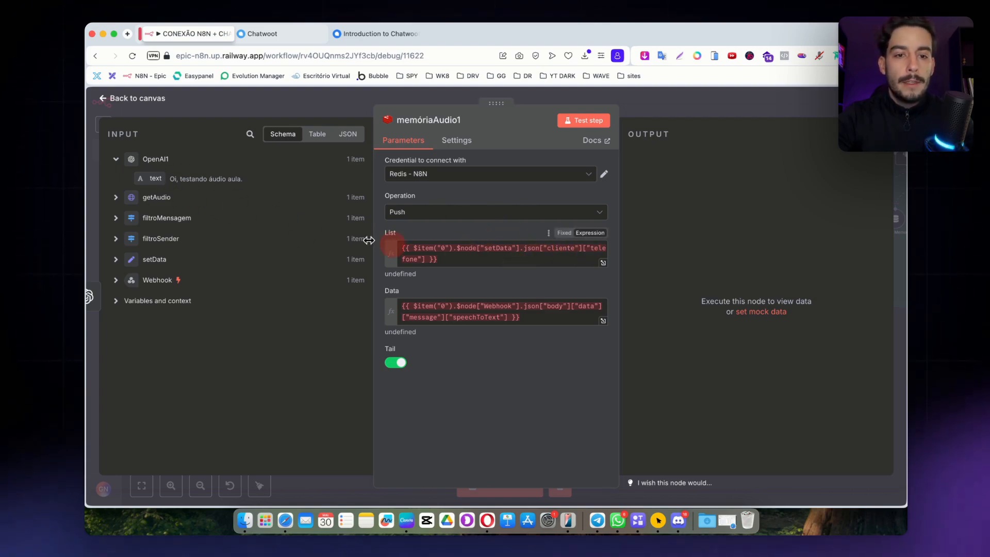
click(116, 260)
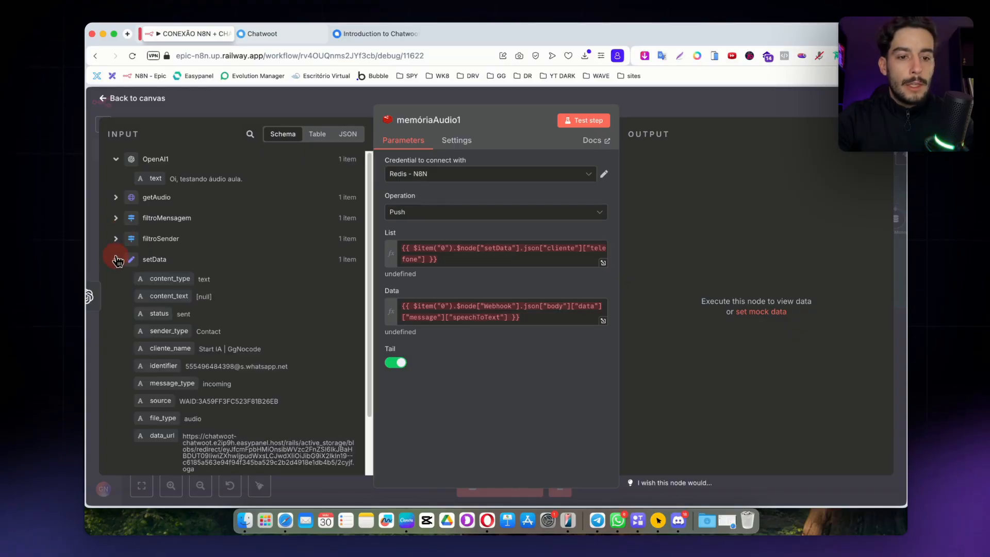
triple_click(428, 251)
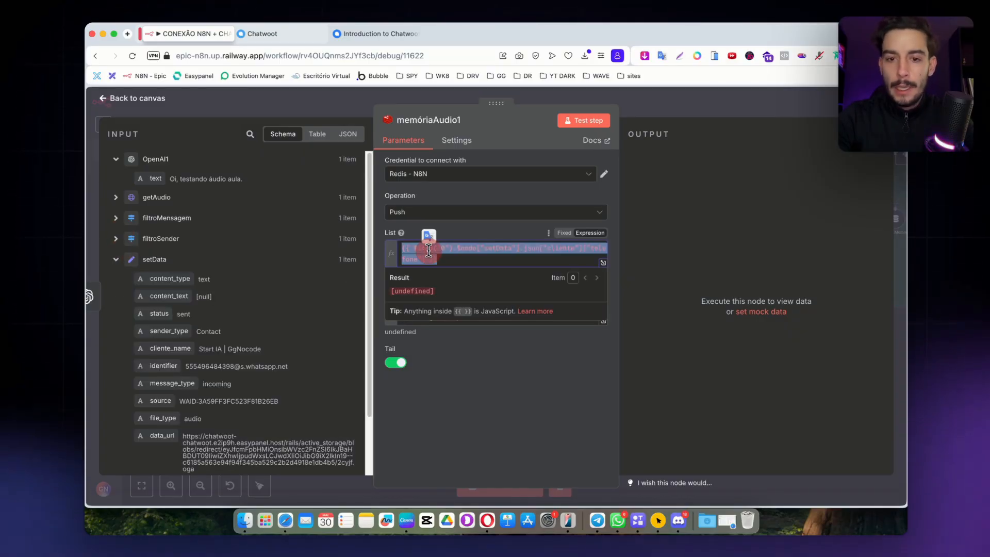
key(BackSpace)
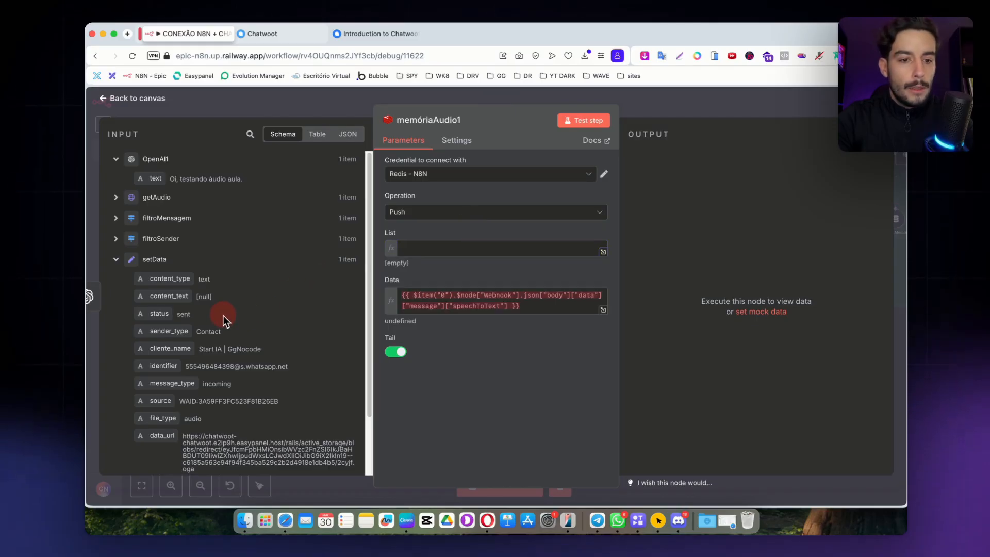
drag(166, 366, 450, 243)
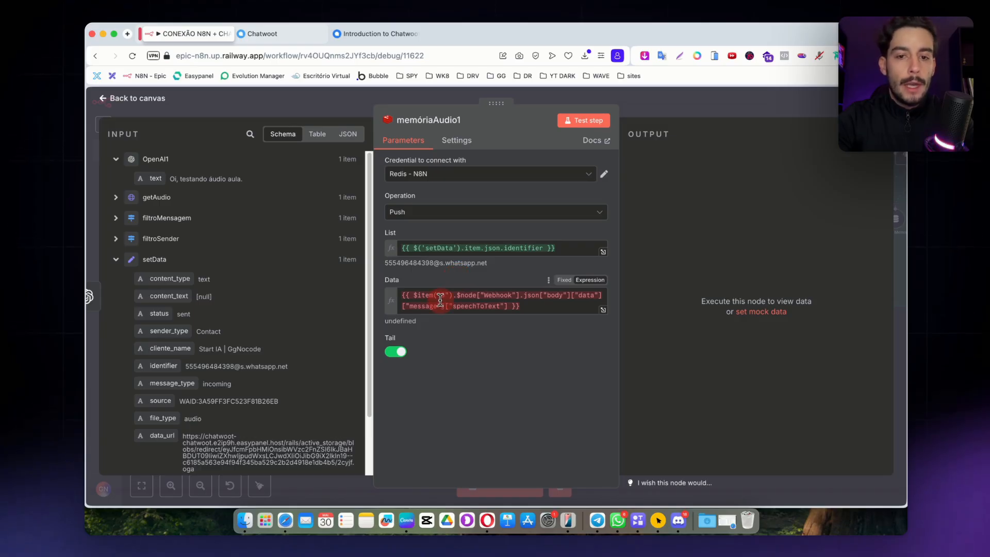
- Replace memóriaAudio1's Data expression with the OpenAI transcription's text field, {{ $json.text }}, and align the node on the canvas
click(453, 308)
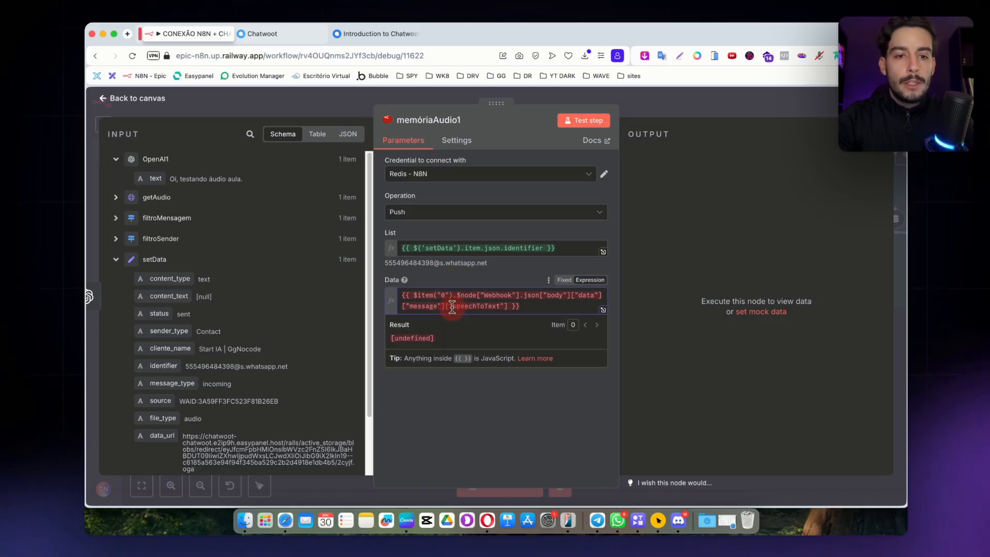
key(super+a)
key(BackSpace)
click(472, 280)
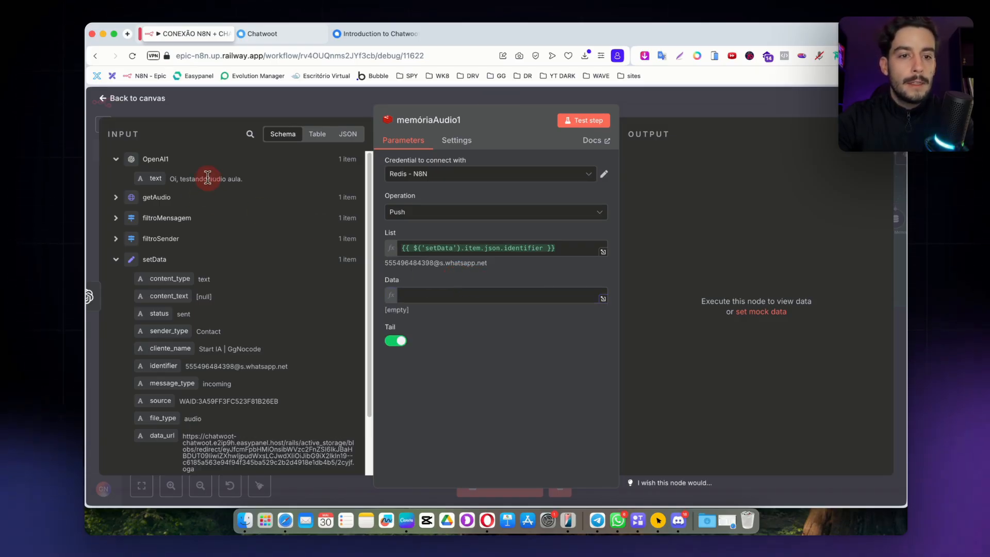
drag(154, 180, 410, 295)
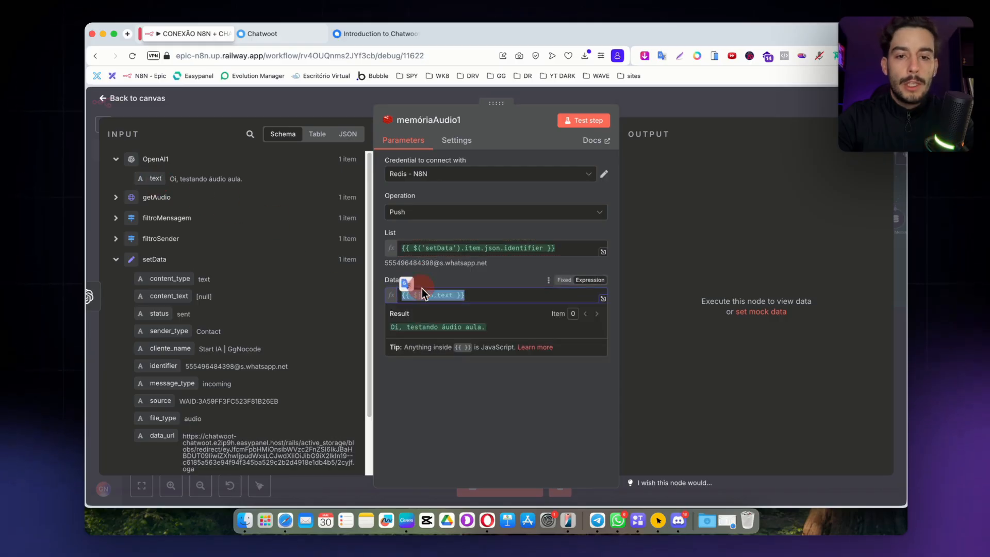
click(436, 281)
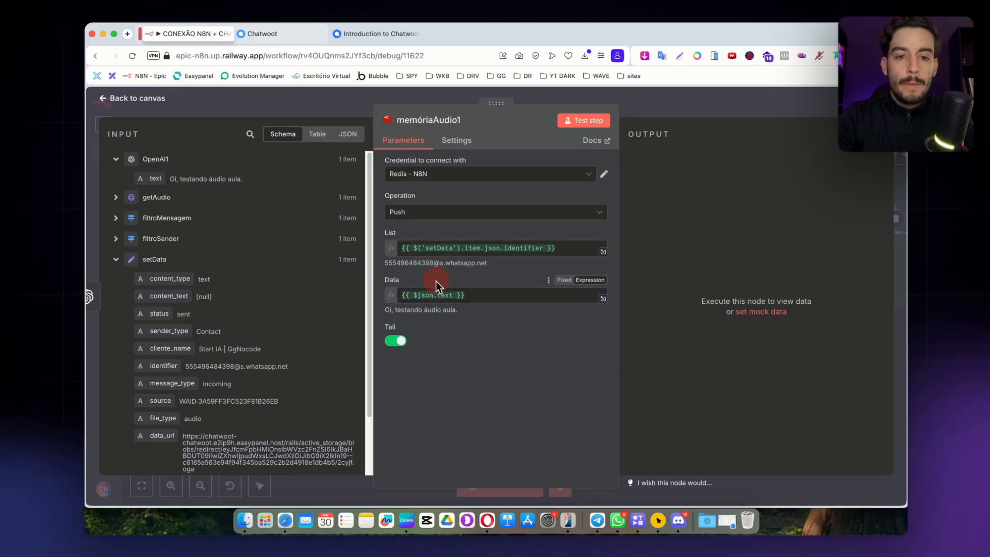
click(673, 104)
drag(588, 239, 584, 239)
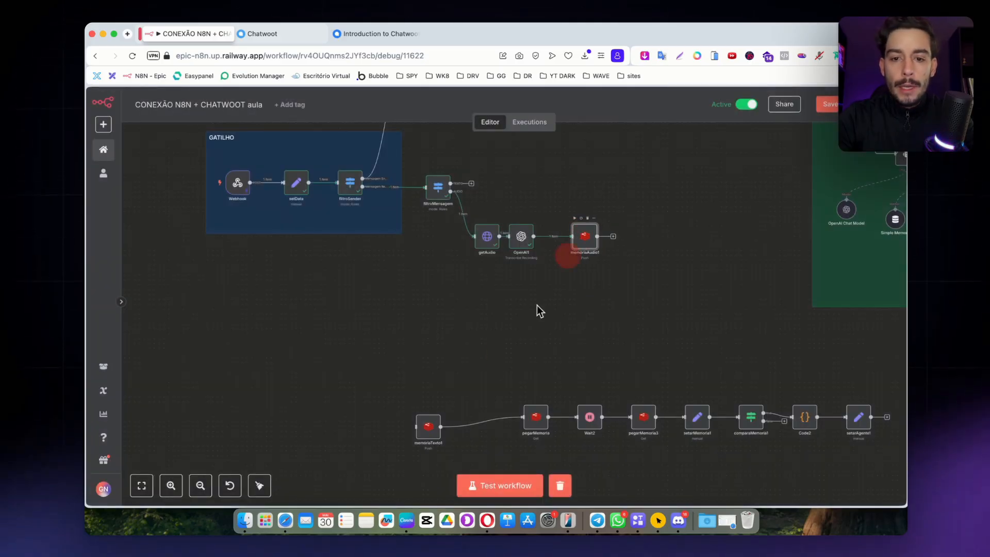
- Disconnect memóriaTexto1 from pegarMemoria, move it above the audio branch, and connect it to filtroMensagem's first output
click(428, 432)
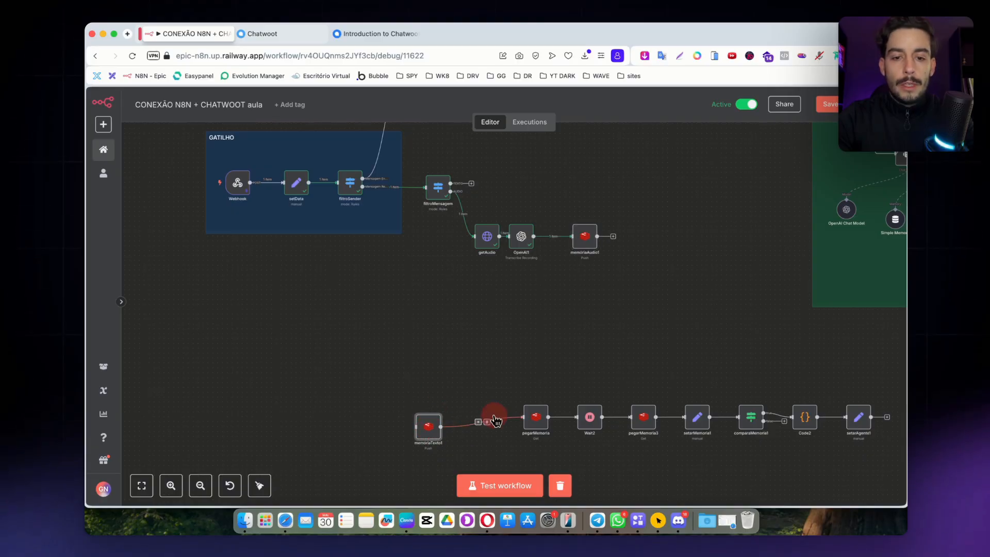
click(486, 423)
drag(432, 435, 585, 172)
scroll(559, 197, up, 1)
drag(467, 201, 571, 182)
- Replace the List expression in memóriaTexto1 with setData's identifier field
double_click(583, 182)
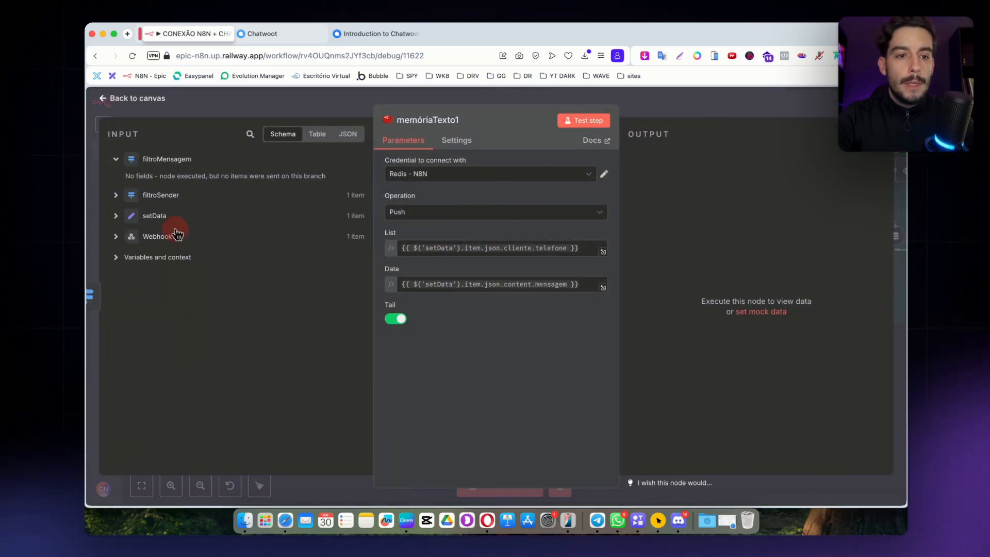
triple_click(420, 249)
key(BackSpace)
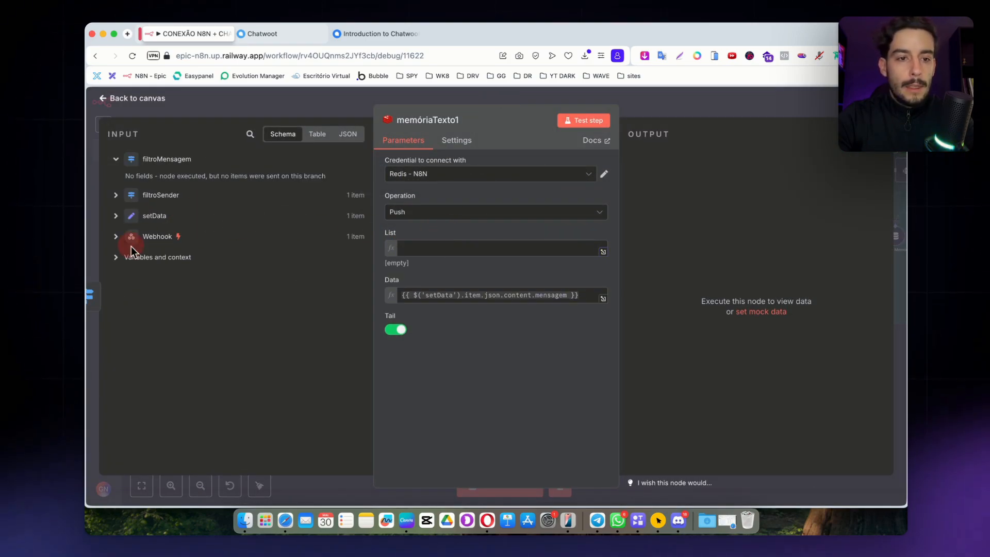
click(116, 220)
drag(160, 322, 426, 255)
- Replace memóriaTexto1's Data expression with setData's content_text field and return to the canvas
triple_click(428, 283)
key(BackSpace)
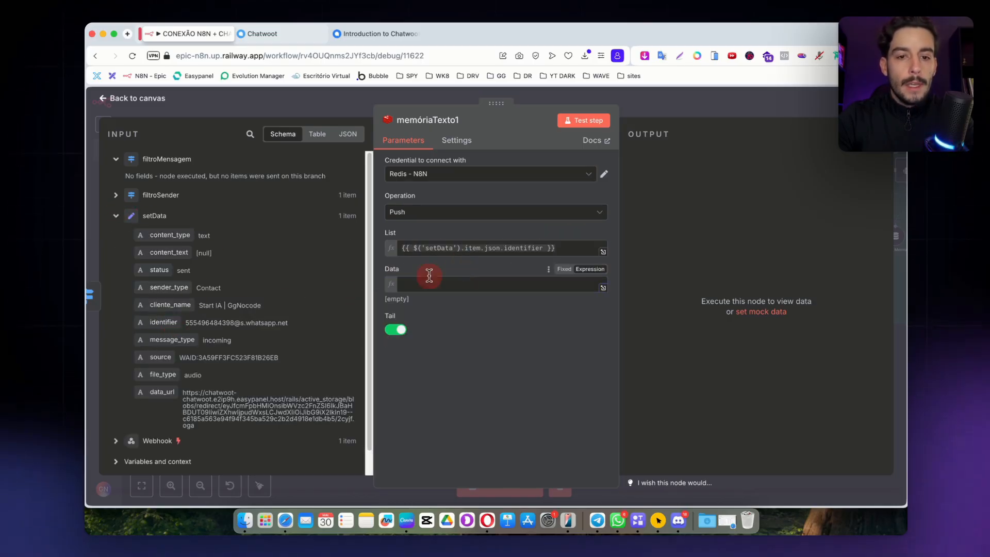
drag(175, 252, 405, 283)
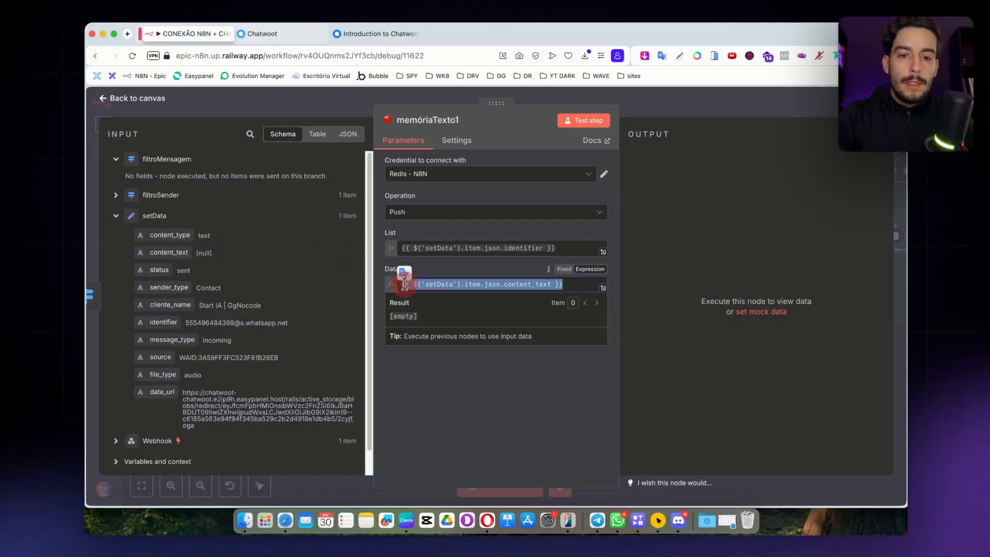
click(476, 271)
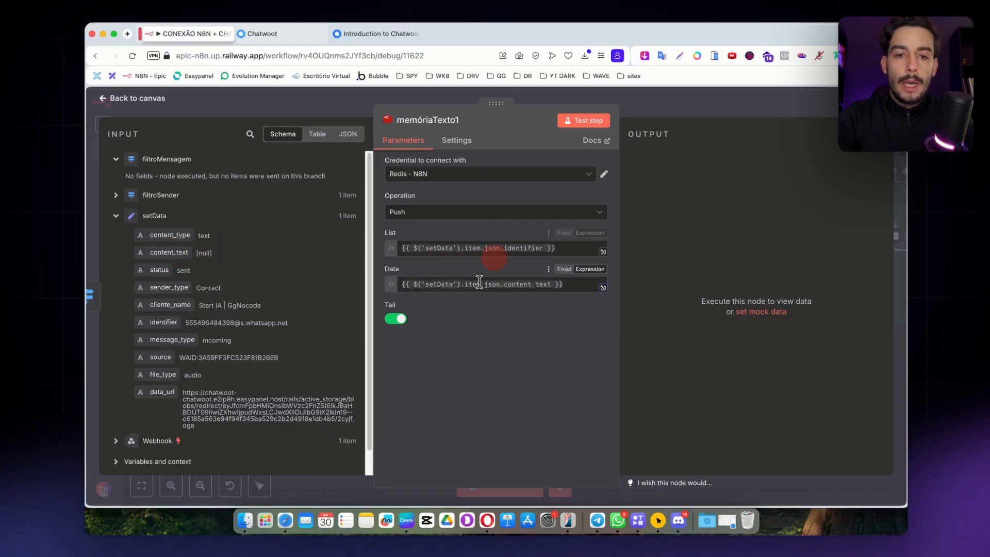
click(670, 106)
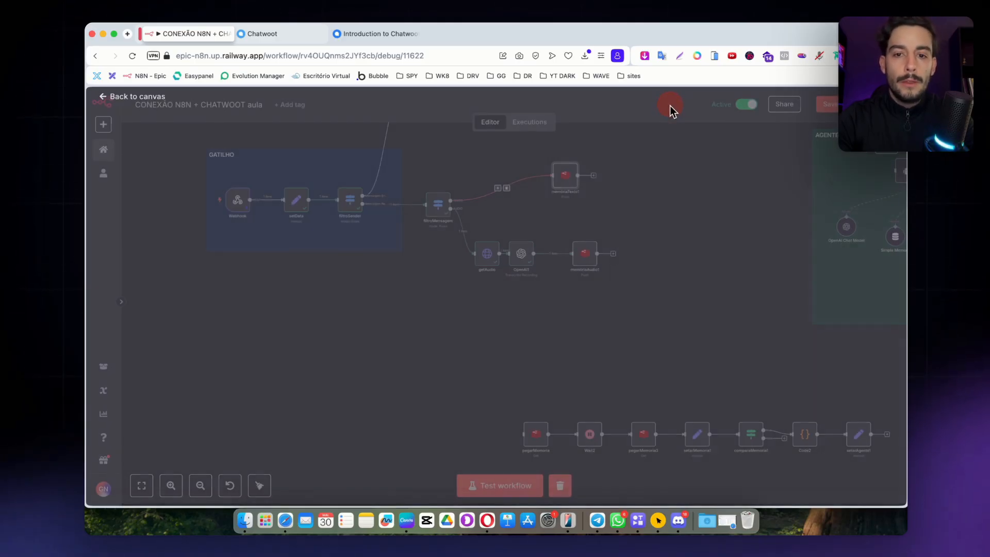
- Space the OpenAI transcription and memóriaAudio1 nodes evenly after getAudio and reposition memóriaTexto1 above them
drag(587, 259, 526, 253)
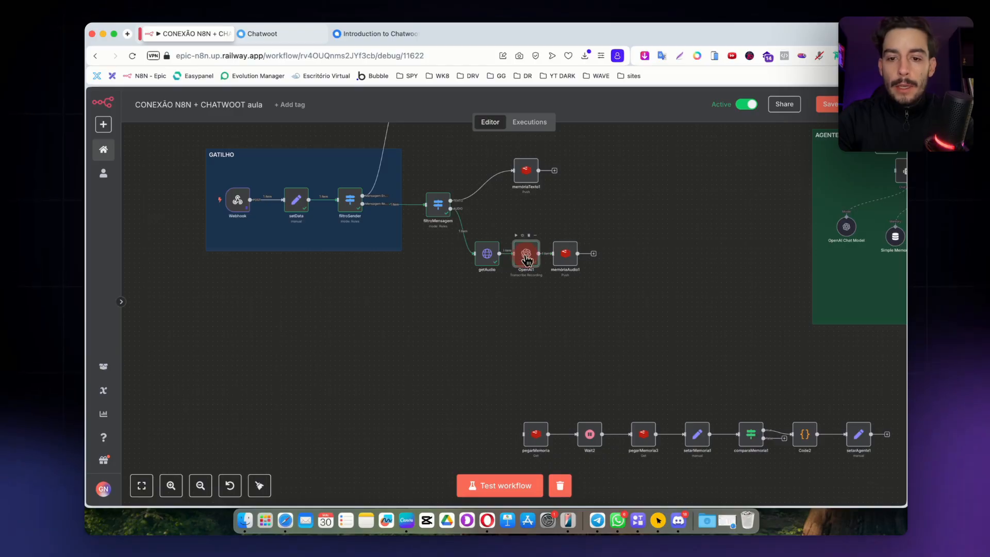
drag(526, 171, 545, 166)
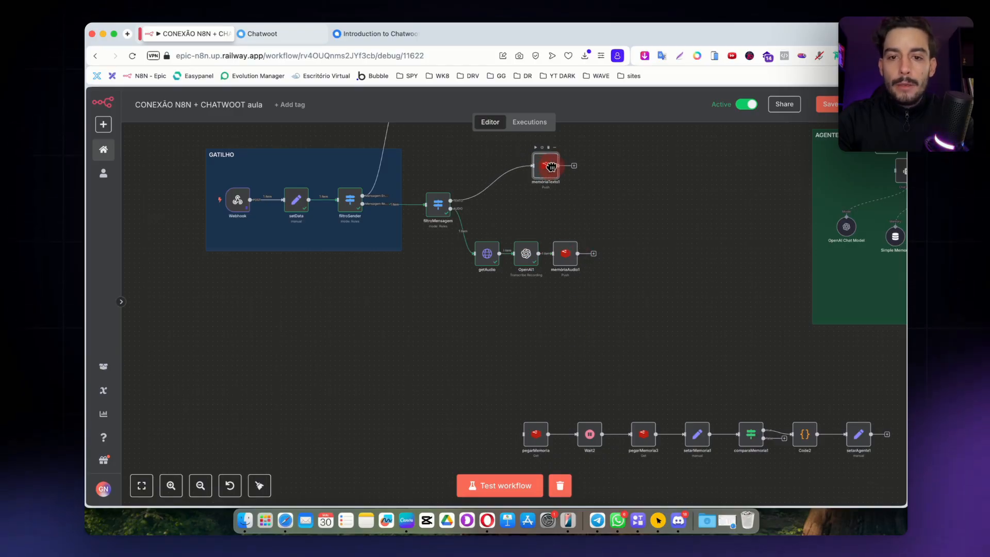
- Select the GATILHO block with its filter, audio and memory branches and shift them farther from the AGENTE DE IA block
scroll(574, 330, down, 2)
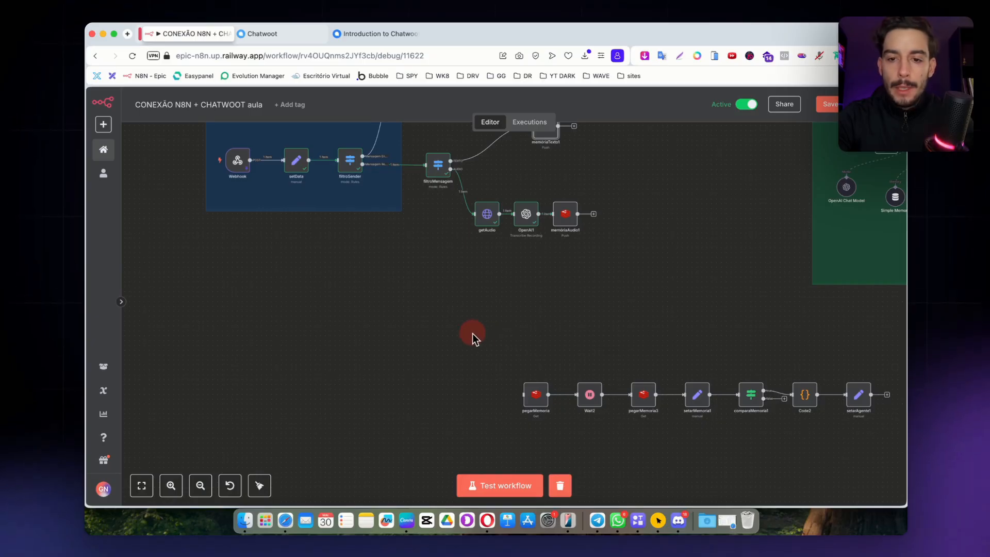
drag(472, 333, 880, 453)
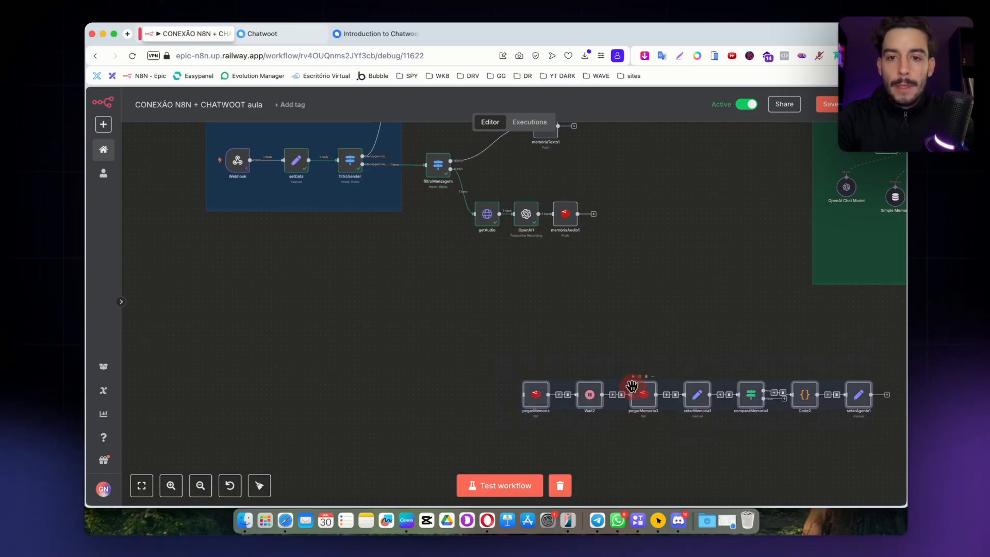
scroll(609, 369, up, 5)
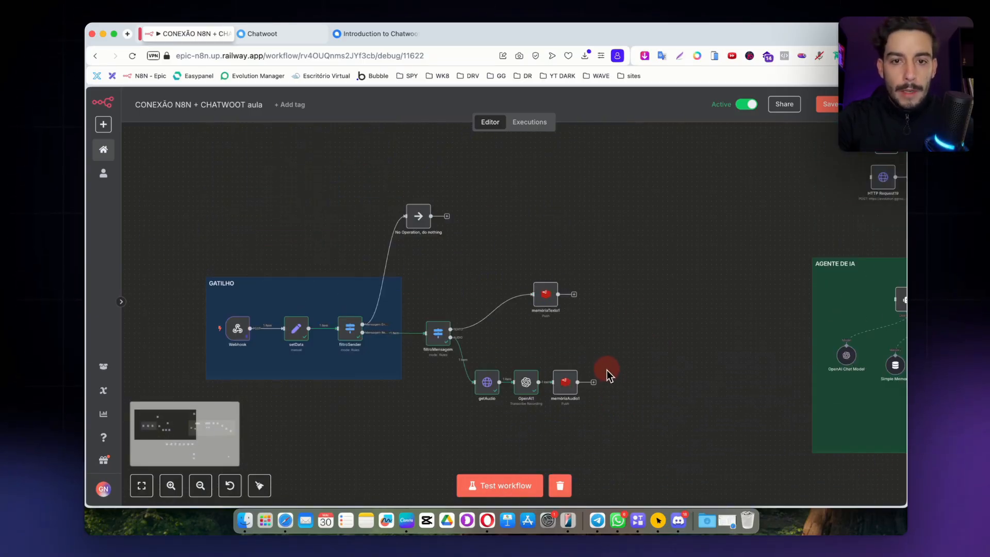
scroll(606, 376, down, 1)
scroll(602, 377, down, 2)
drag(627, 432, 367, 253)
drag(366, 302, 183, 311)
scroll(548, 335, down, 5)
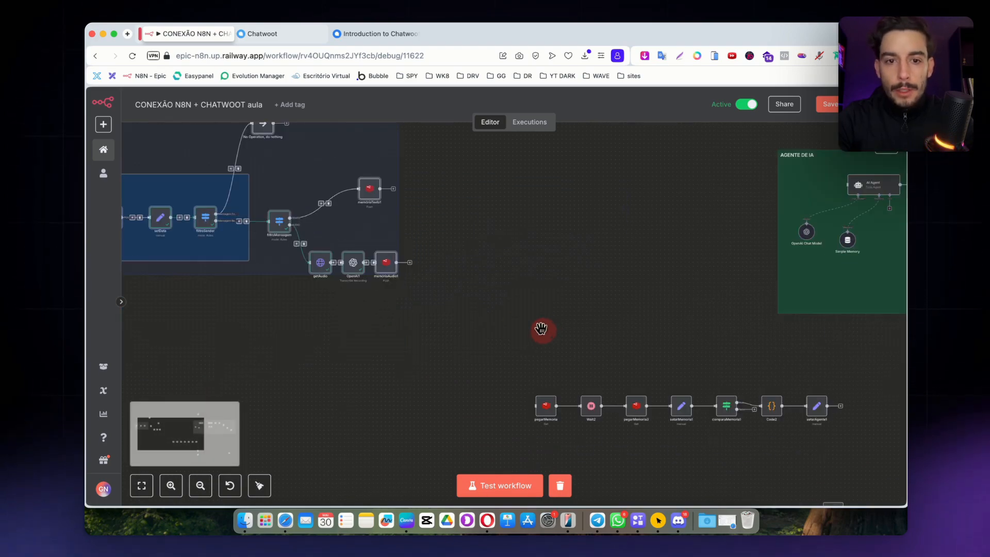
- Move the chain from pegarMemoria to setarAgente1 into the gap between the two memory push nodes and the AGENTE DE IA block
scroll(643, 253, right, 10)
scroll(637, 257, left, 10)
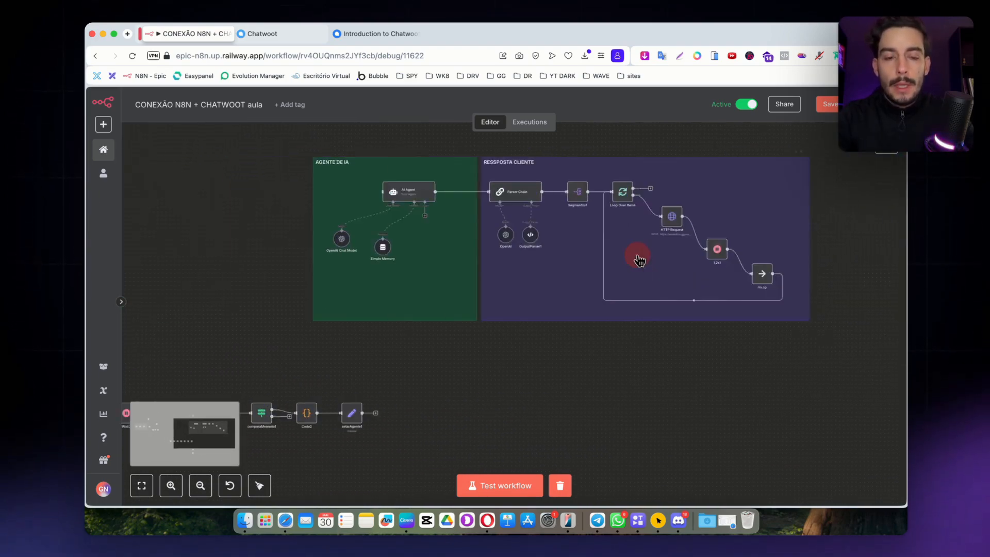
scroll(637, 256, up, 2)
scroll(637, 256, left, 4)
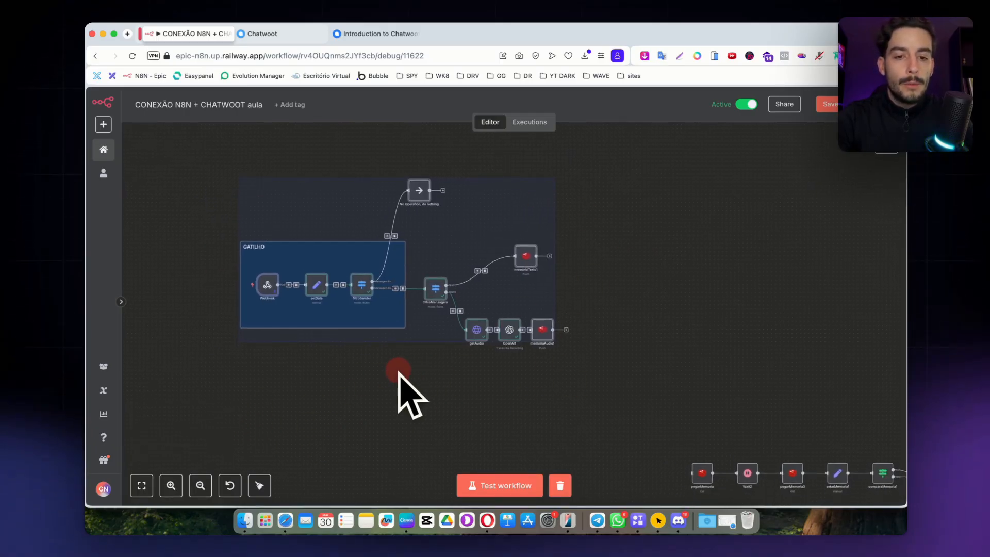
scroll(531, 384, right, 10)
scroll(531, 385, down, 3)
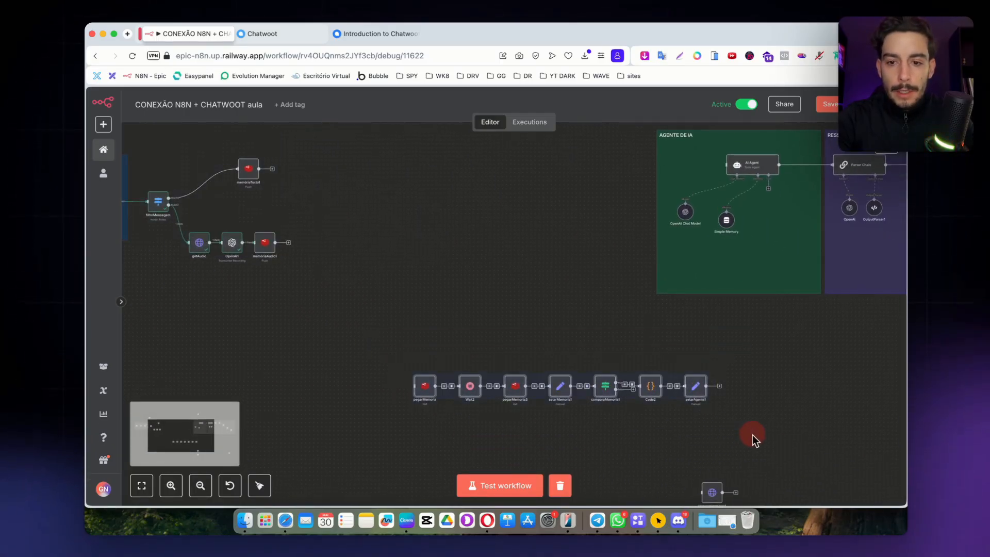
drag(695, 390, 597, 197)
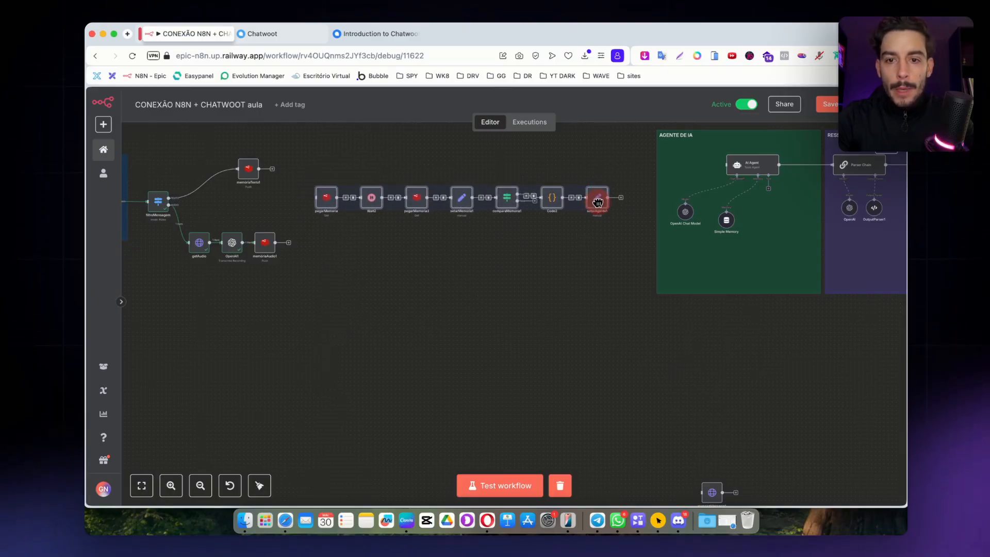
scroll(597, 310, down, 4)
scroll(597, 309, right, 3)
scroll(593, 330, up, 4)
scroll(593, 330, left, 4)
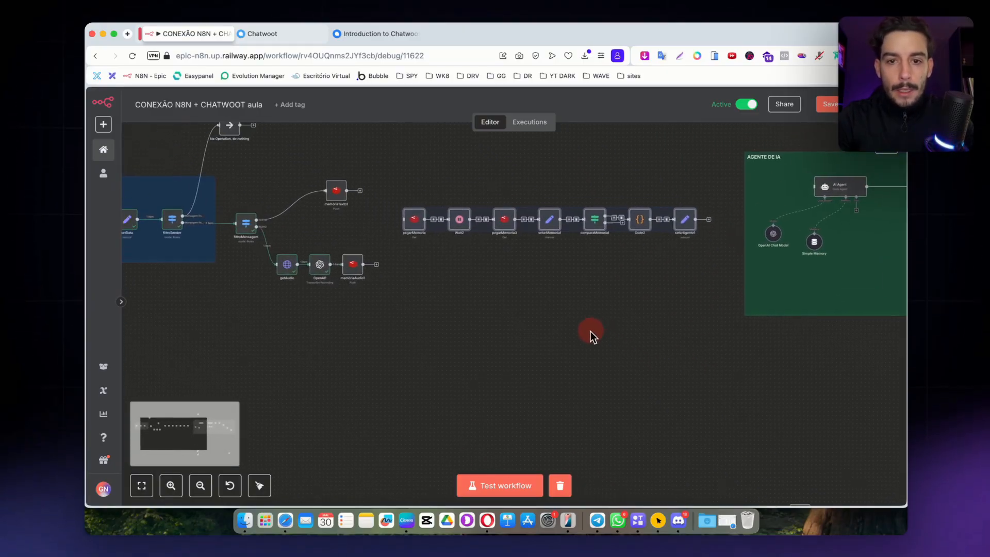
scroll(482, 277, up, 1)
scroll(482, 277, left, 1)
click(498, 271)
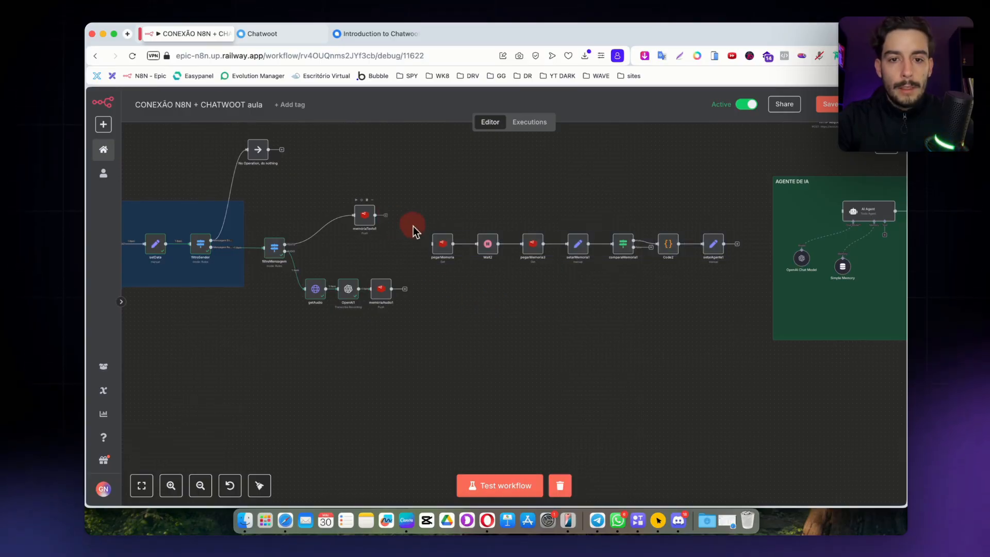
- Check the Wait2 node's wait amount and unit, and return to the canvas
double_click(485, 246)
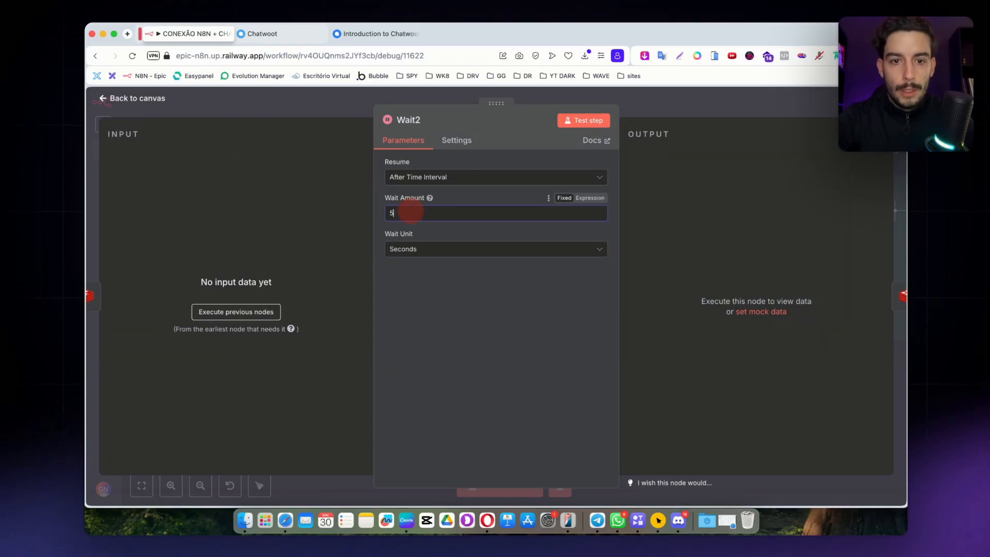
click(484, 199)
click(412, 208)
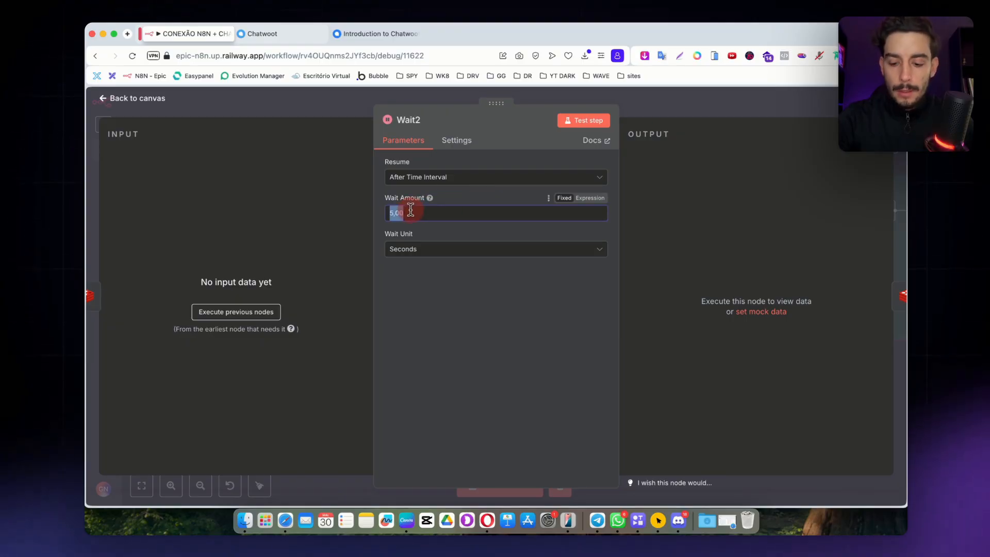
key(Escape)
- Connect memóriaTexto1 and memóriaAudio1 to pegarMemoria and execute the memóriaAudio1 node
scroll(409, 231, up, 2)
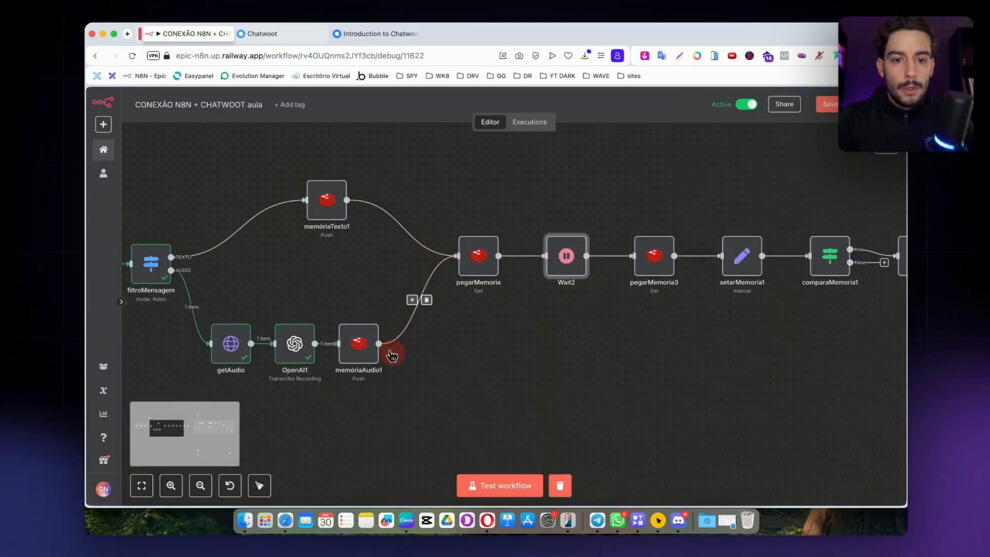
click(343, 314)
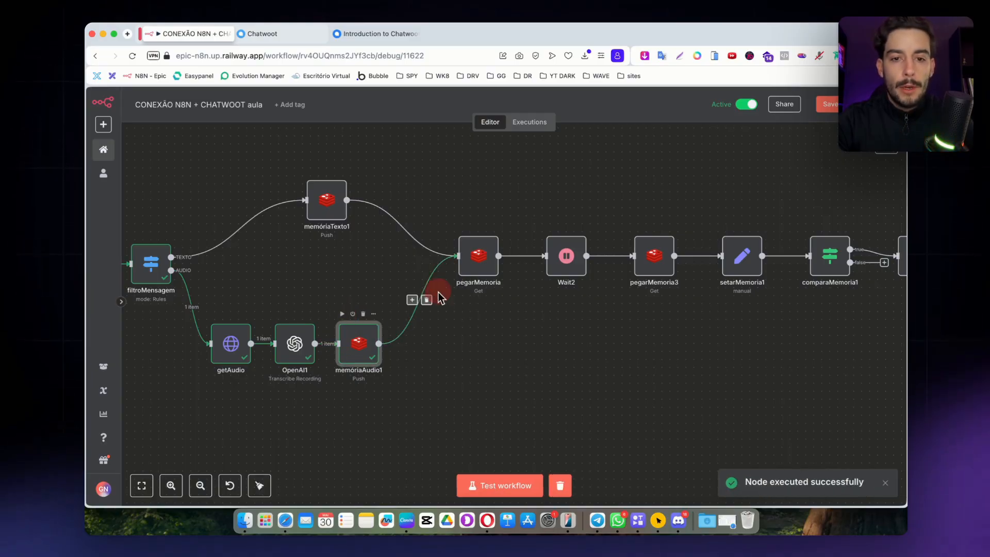
- Replace pegarMemoria's Key expression with setData's identifier field and return to the canvas
double_click(484, 262)
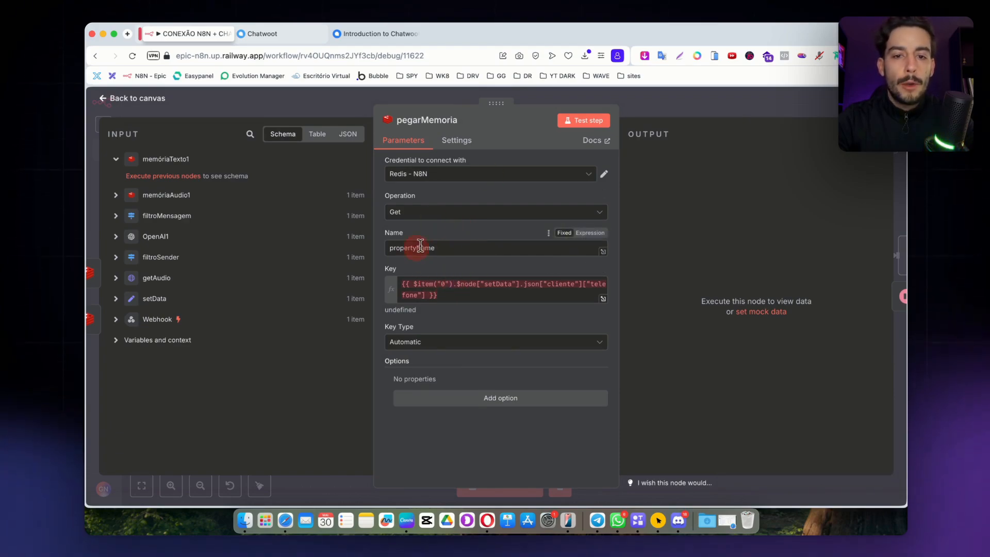
click(116, 299)
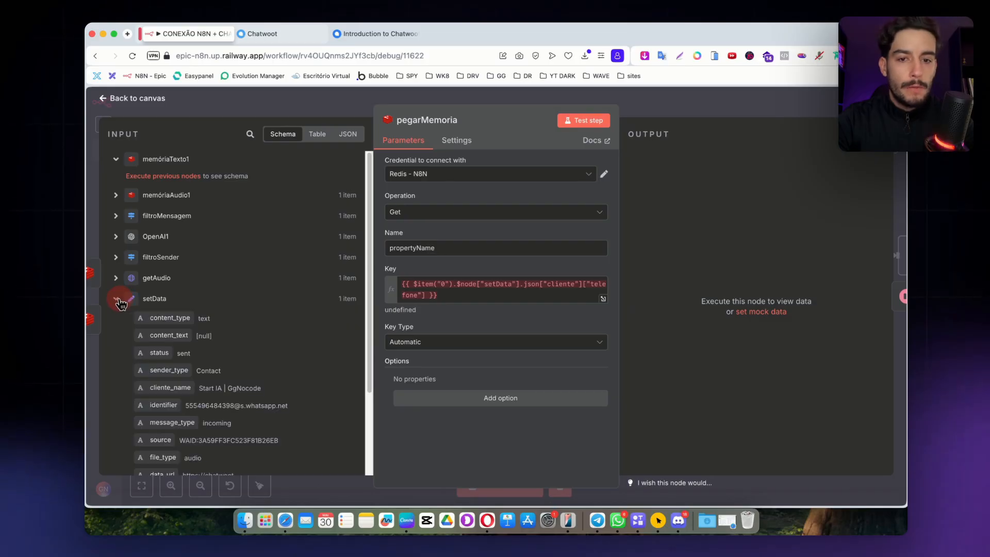
click(462, 279)
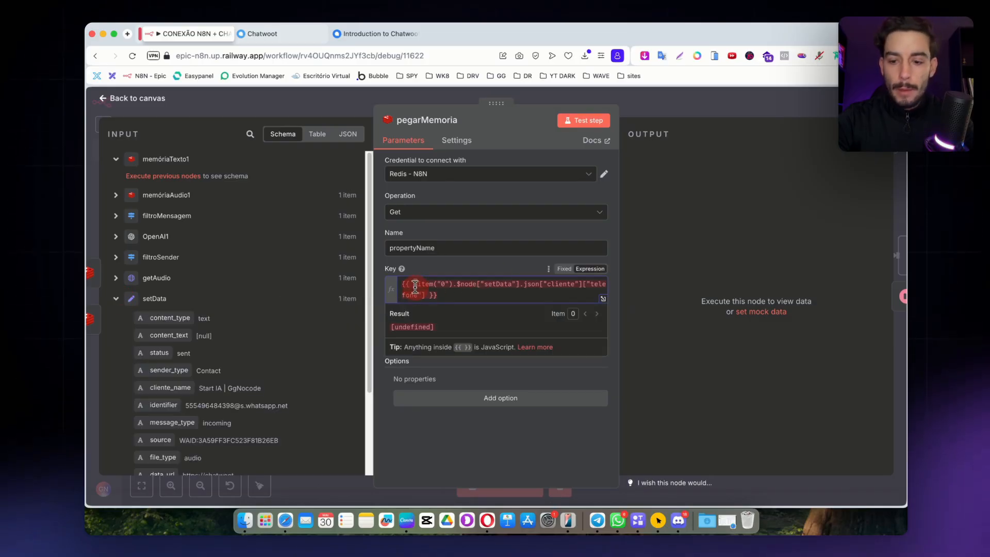
key(super+a)
key(BackSpace)
click(287, 297)
scroll(159, 369, down, 1)
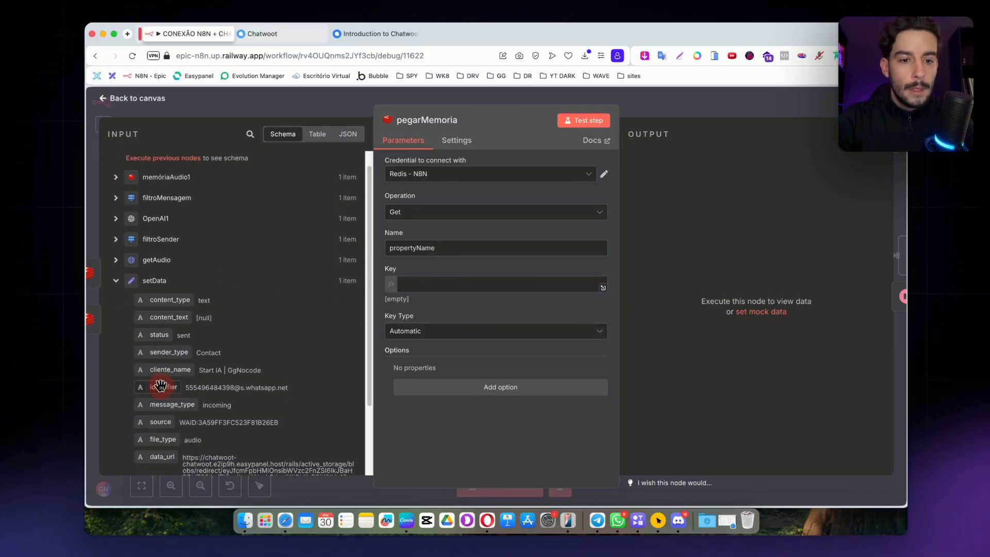
drag(160, 386, 418, 281)
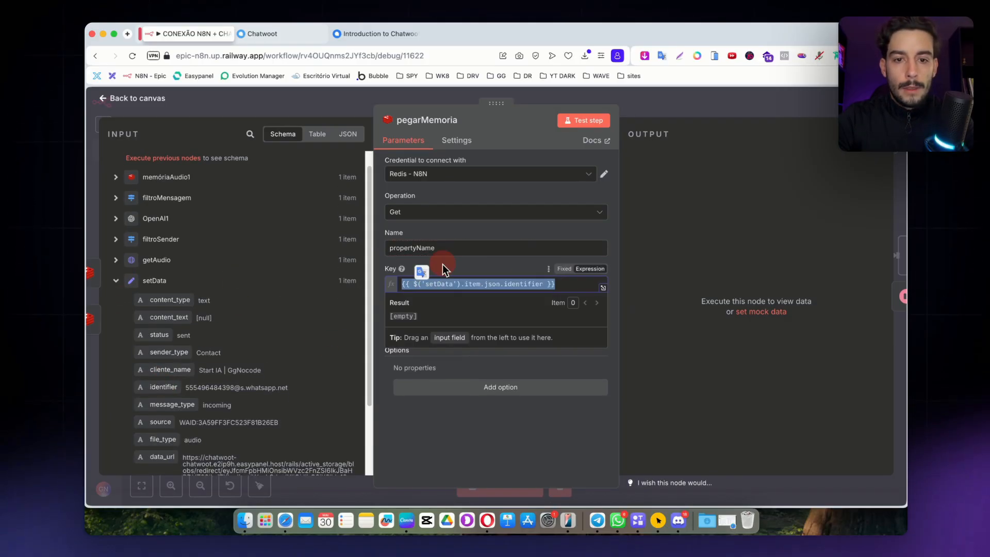
click(670, 102)
double_click(650, 257)
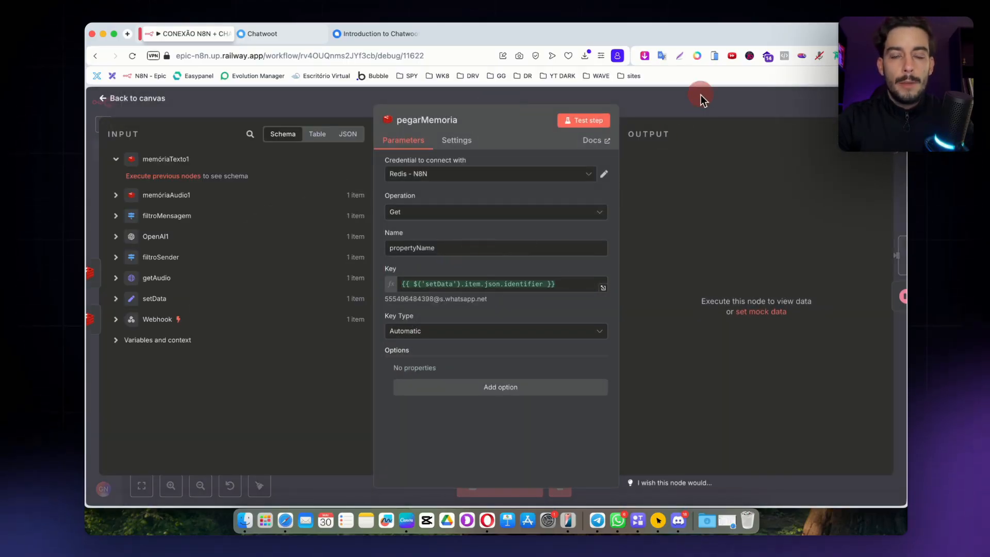
click(700, 97)
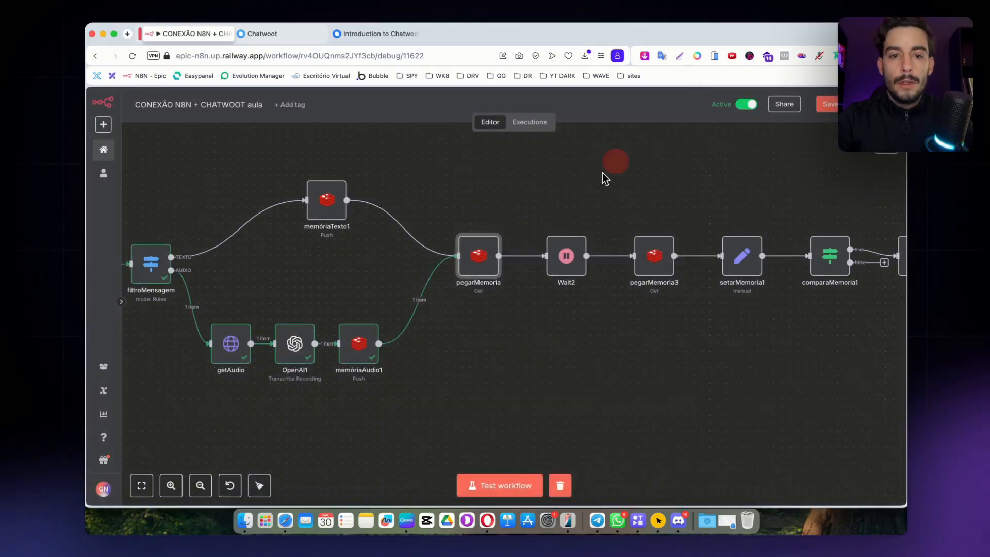
- Copy the item path of setData's identifier from pegarMemoria's JSON input data
scroll(481, 261, left, 4)
scroll(481, 261, right, 4)
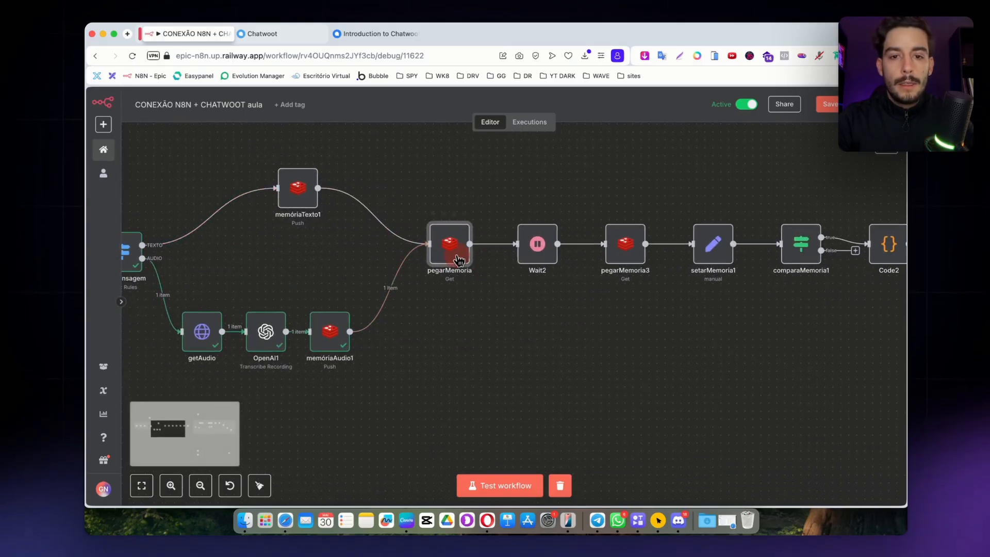
double_click(453, 256)
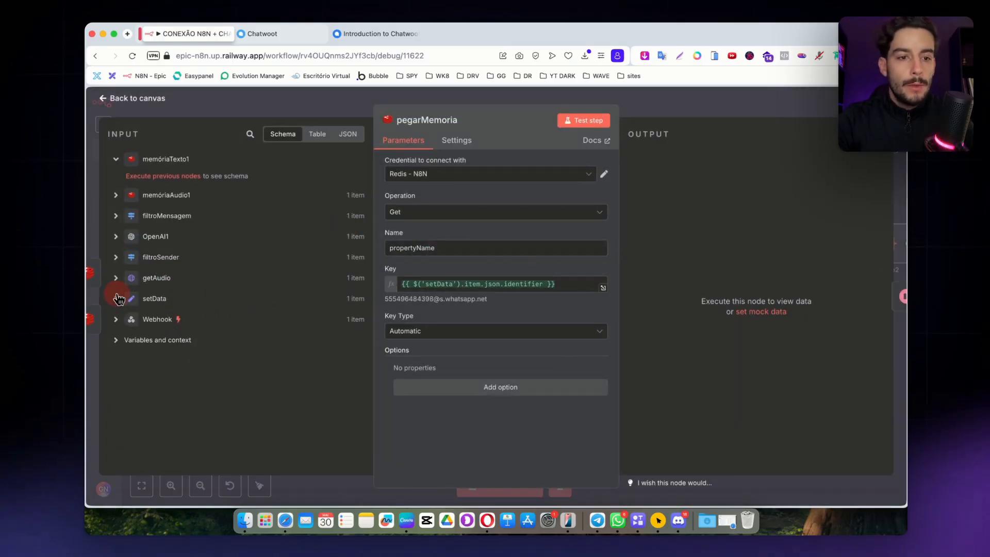
click(356, 139)
click(161, 160)
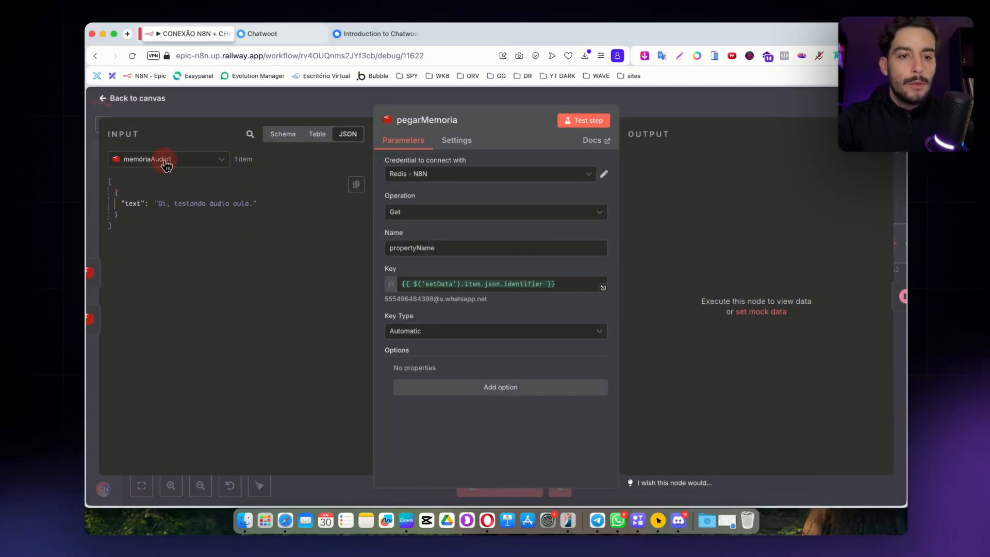
click(154, 297)
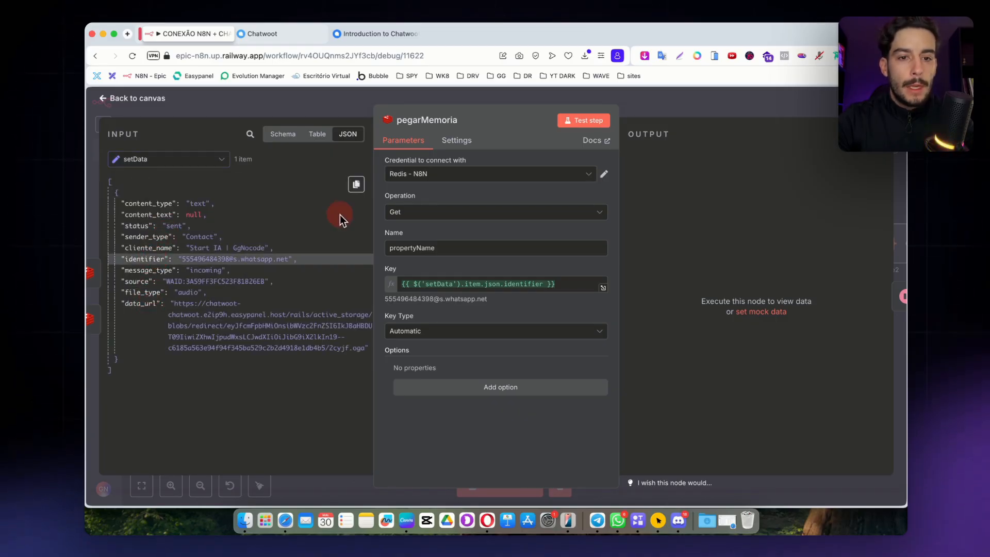
click(356, 185)
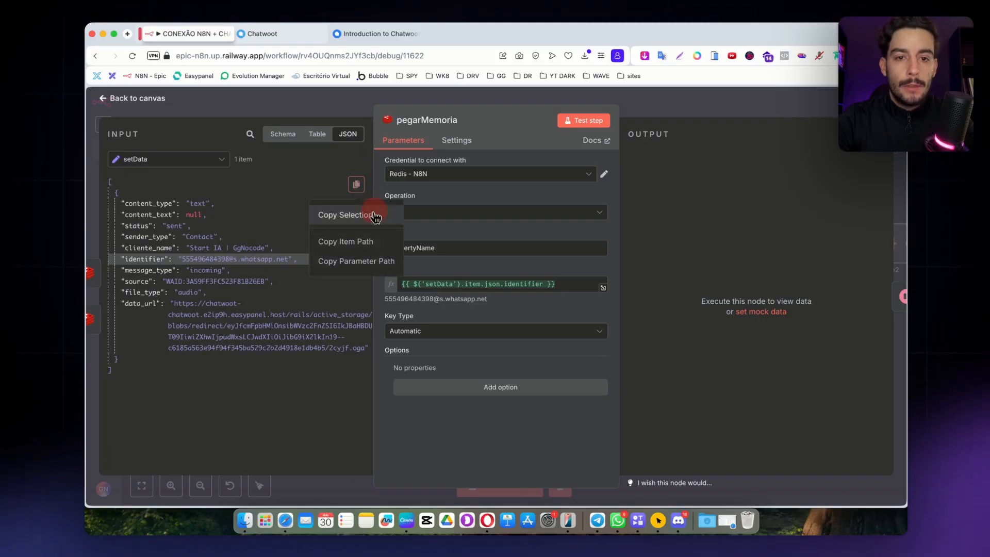
click(356, 247)
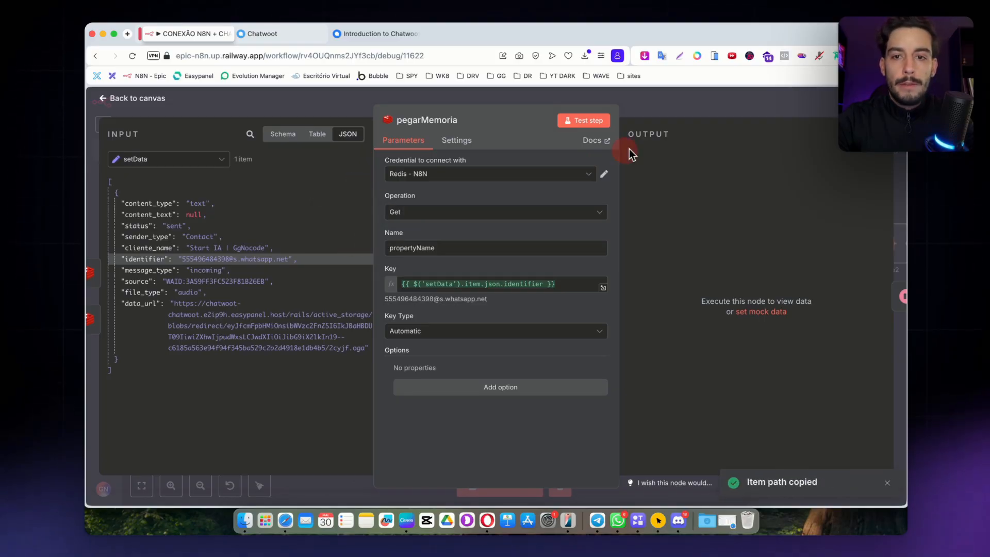
- Replace pegarMemoria3's Key expression with the copied setData identifier path and return to the canvas
click(656, 110)
double_click(626, 243)
double_click(468, 283)
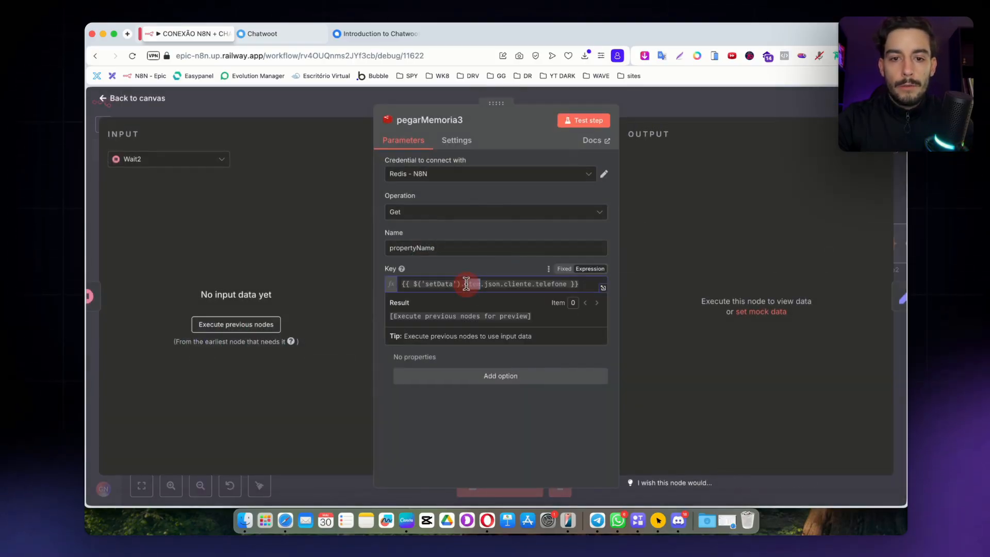
key(super+a)
key(super+v)
click(666, 107)
- Examine the field mappings in setarMemoria1, the comparaMemoria1 settings and the JavaScript in Code2
scroll(694, 279, right, 10)
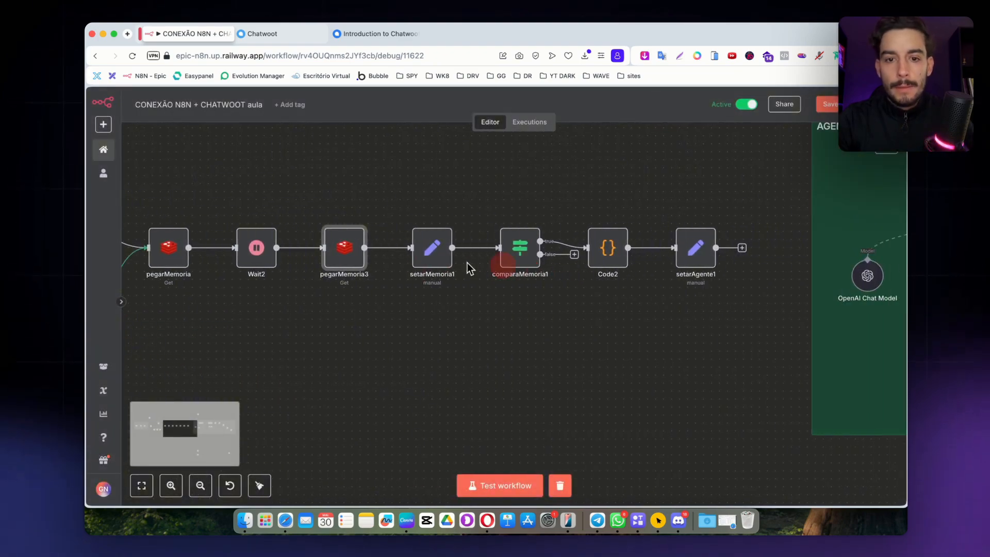
double_click(431, 246)
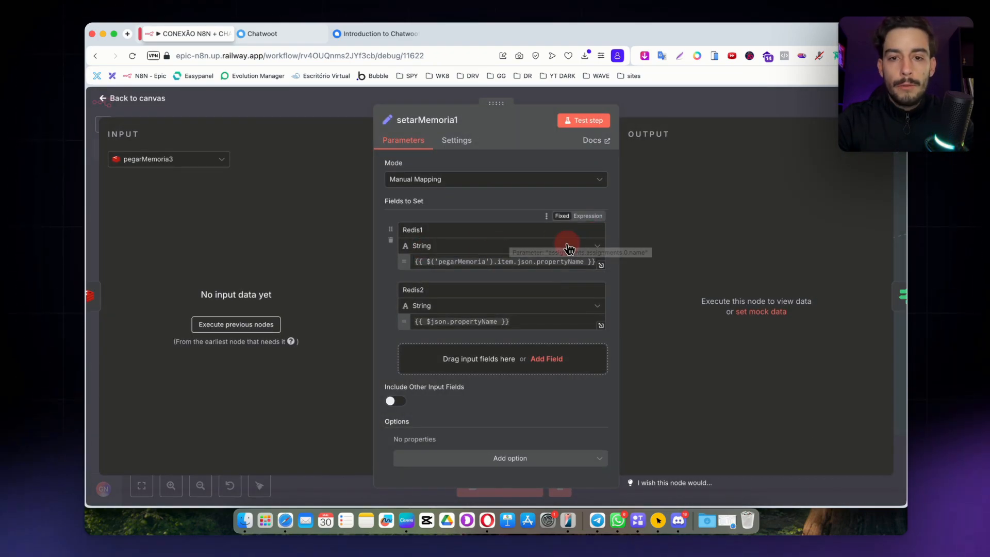
click(688, 109)
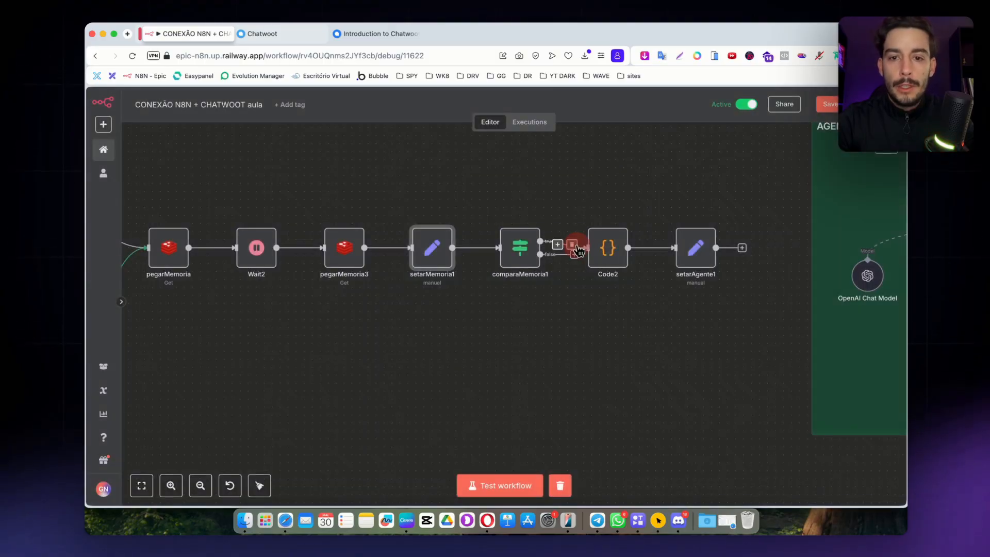
double_click(521, 247)
click(659, 111)
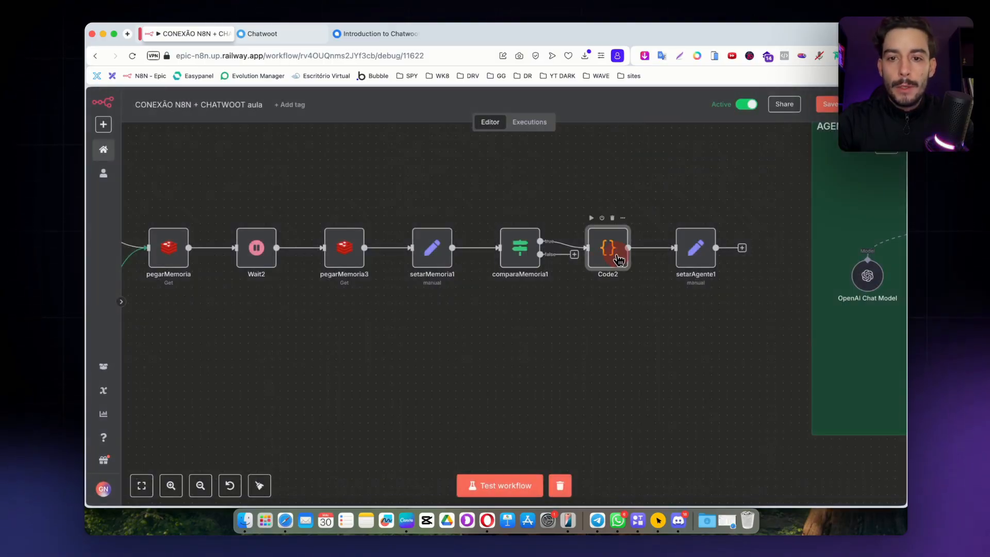
double_click(606, 249)
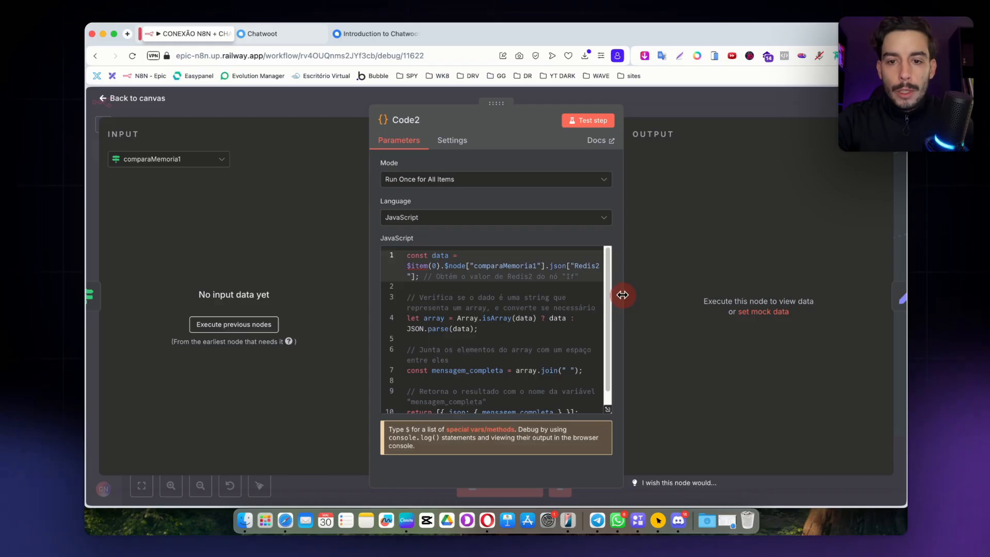
drag(622, 294, 669, 294)
scroll(571, 318, down, 1)
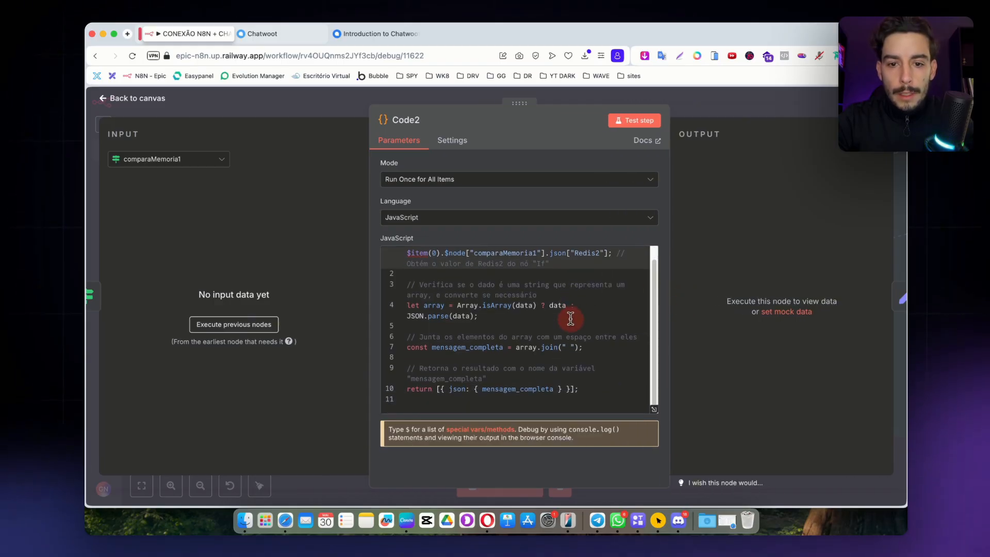
key(Escape)
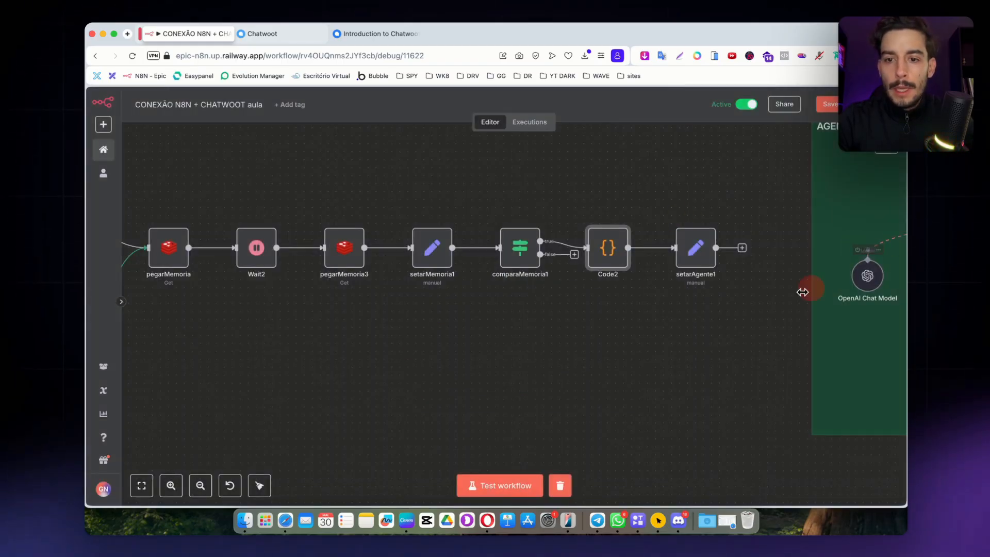
- Open the setarAgente1 node and the value of its sessionId field
scroll(802, 292, right, 5)
double_click(567, 247)
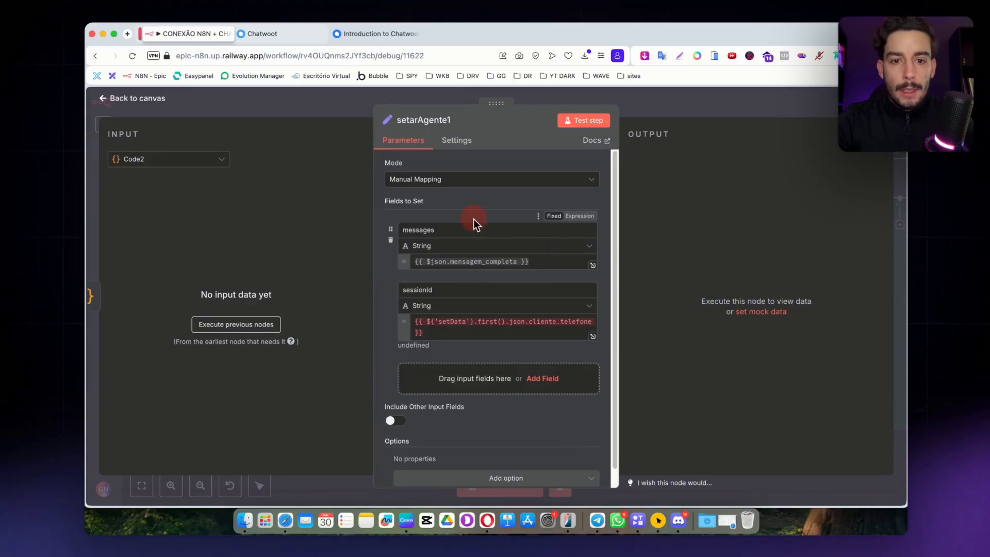
click(436, 322)
click(431, 290)
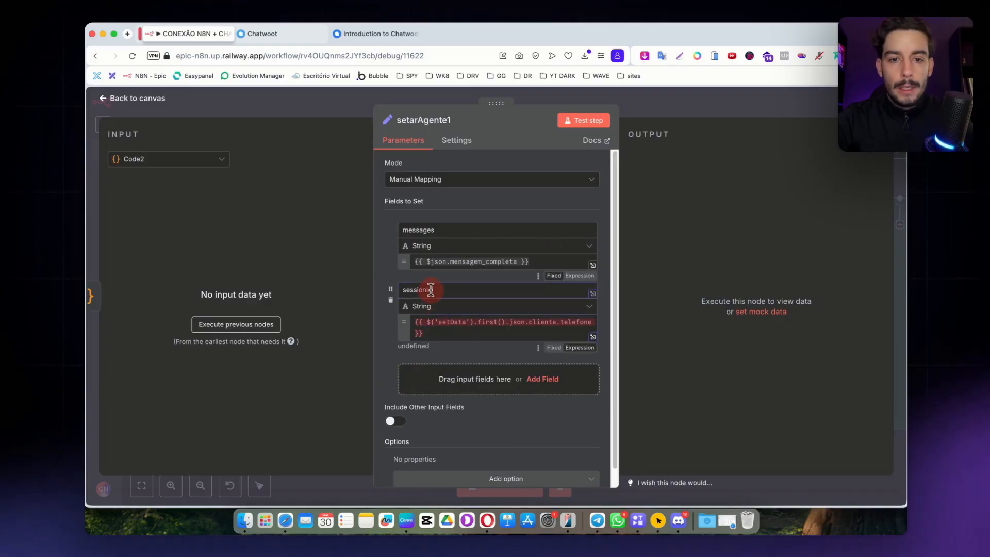
double_click(431, 290)
text(ide)
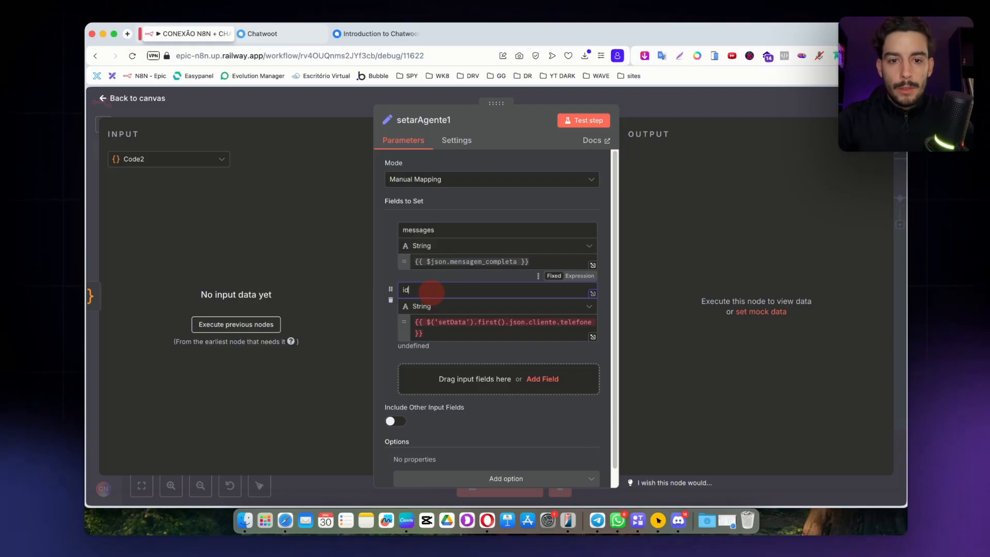
key(super+z)
- Replace setarAgente1's sessionId value with the copied setData identifier path and return to the canvas
triple_click(441, 325)
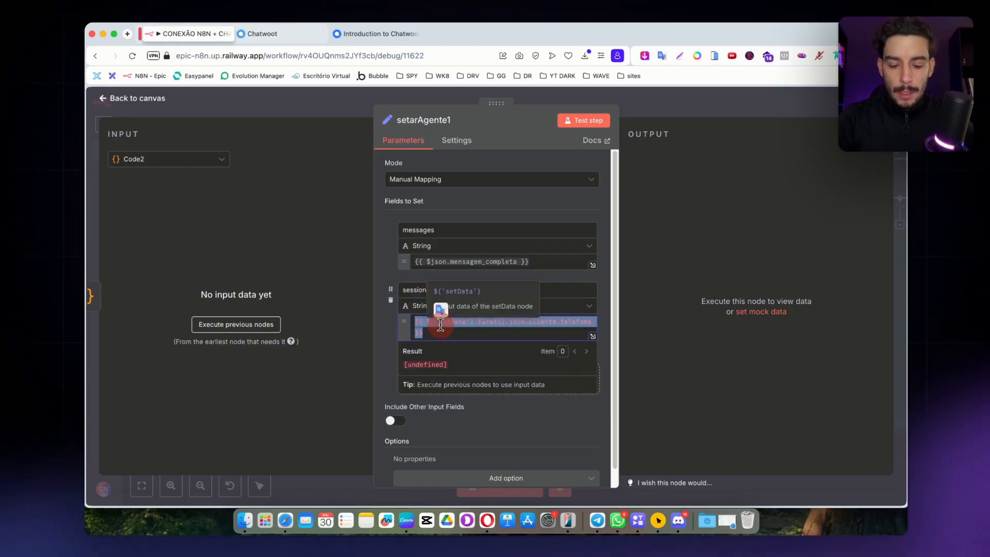
key(super+v)
click(476, 280)
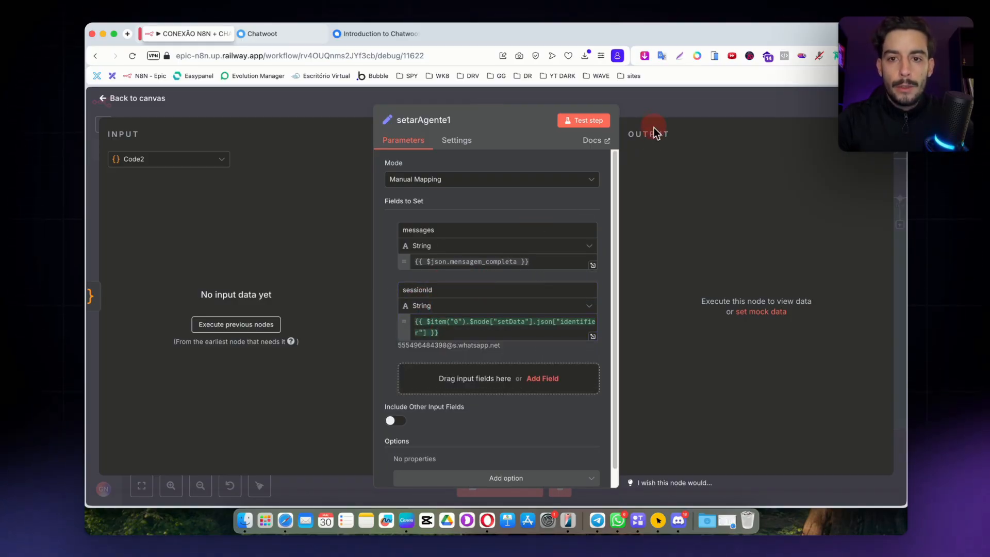
click(655, 110)
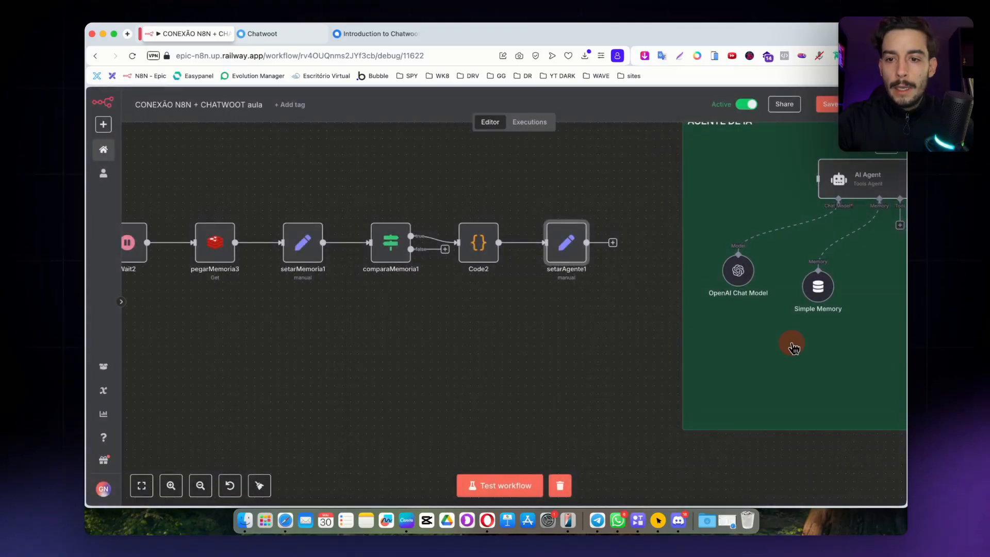
- Remove the connection between Simple Memory and the AI Agent's Memory input and reconnect the two
drag(791, 343, 679, 303)
drag(579, 290, 610, 295)
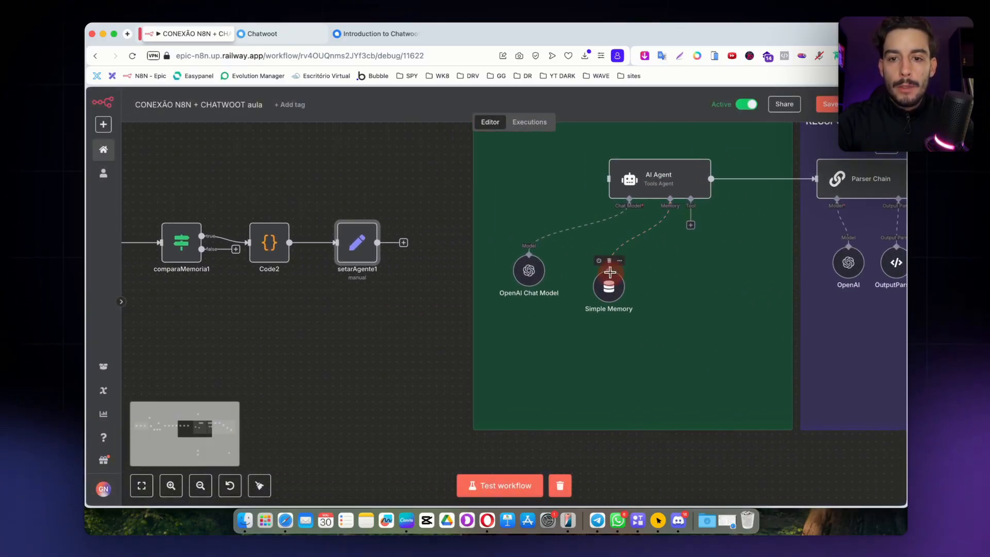
click(649, 244)
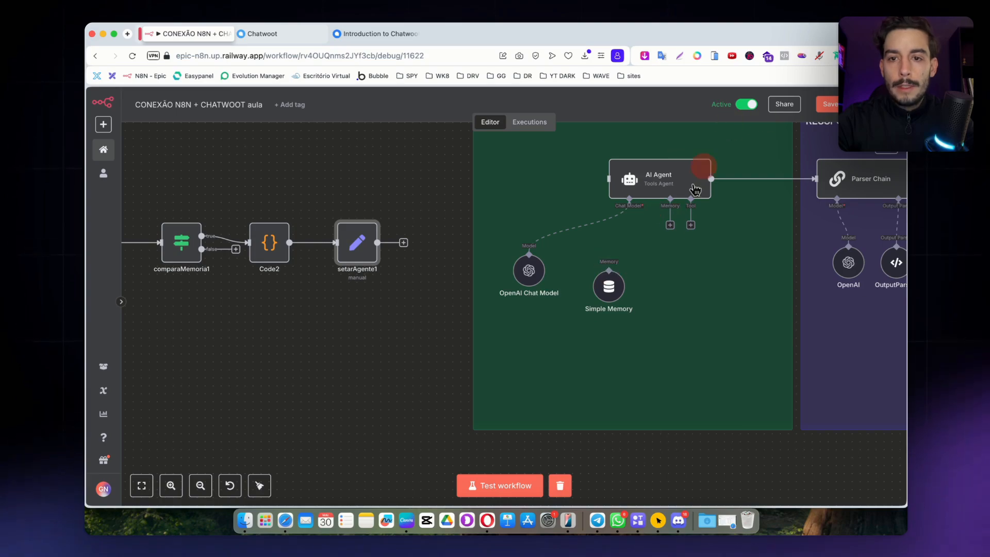
drag(670, 225, 609, 271)
- Connect setarAgente1's output to the AI Agent's input
scroll(434, 282, left, 5)
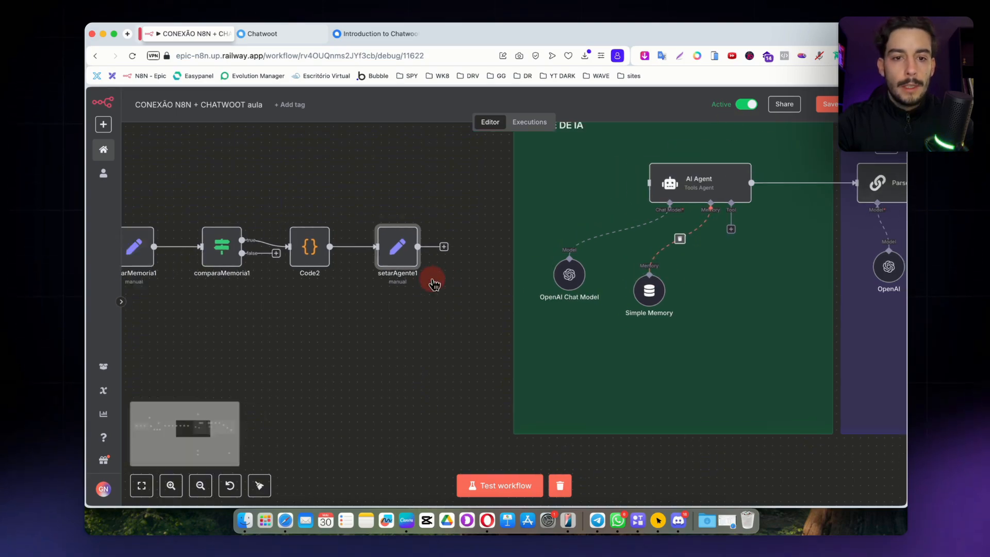
drag(637, 301, 846, 239)
scroll(651, 324, right, 5)
scroll(651, 323, down, 3)
scroll(651, 323, left, 10)
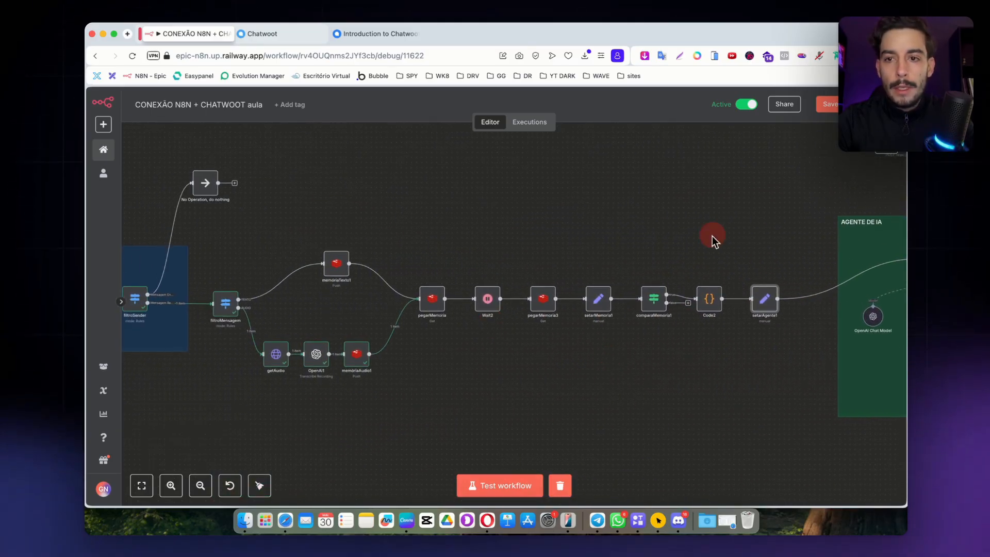
- Save the workflow, then execute it up to pegarMemoria and again up to setarAgente1
scroll(711, 239, right, 2)
click(831, 105)
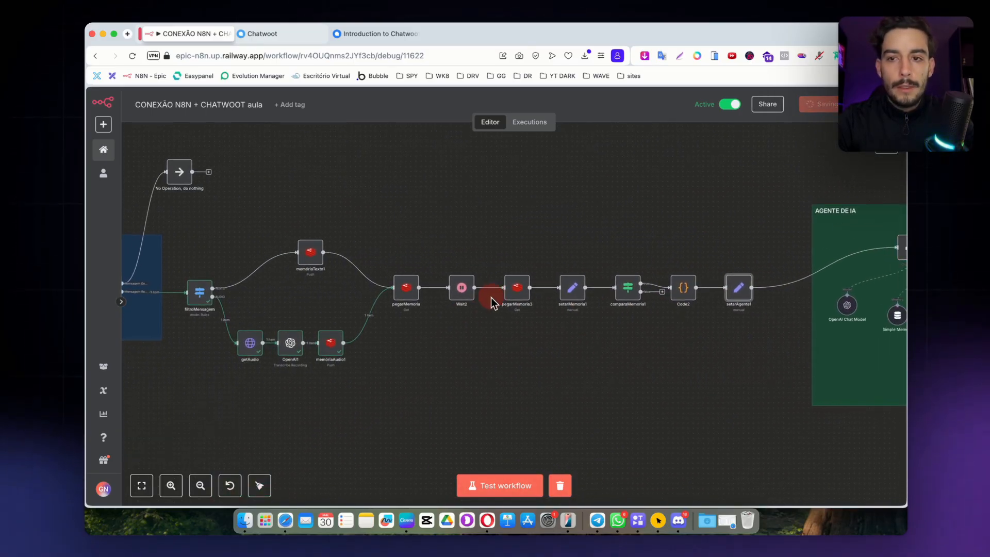
click(398, 269)
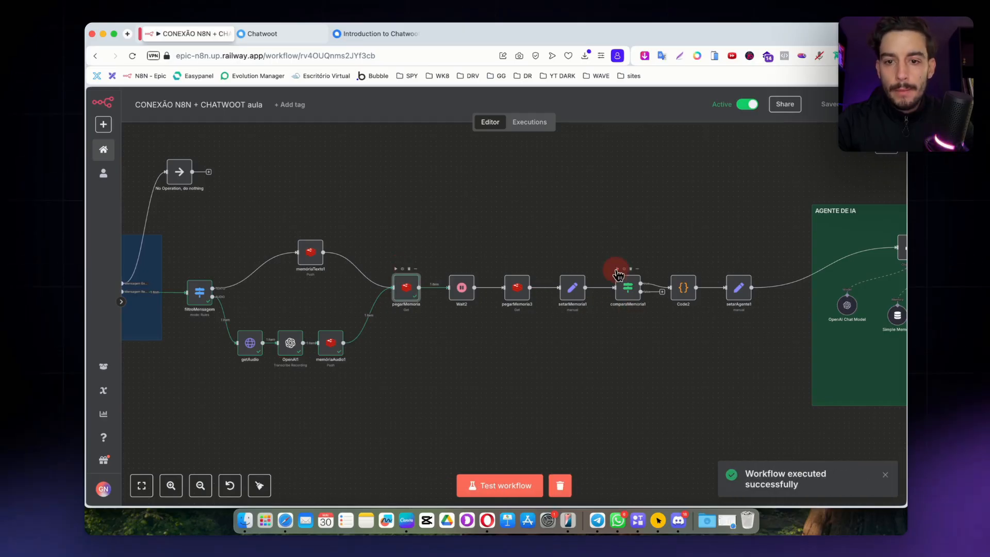
click(729, 270)
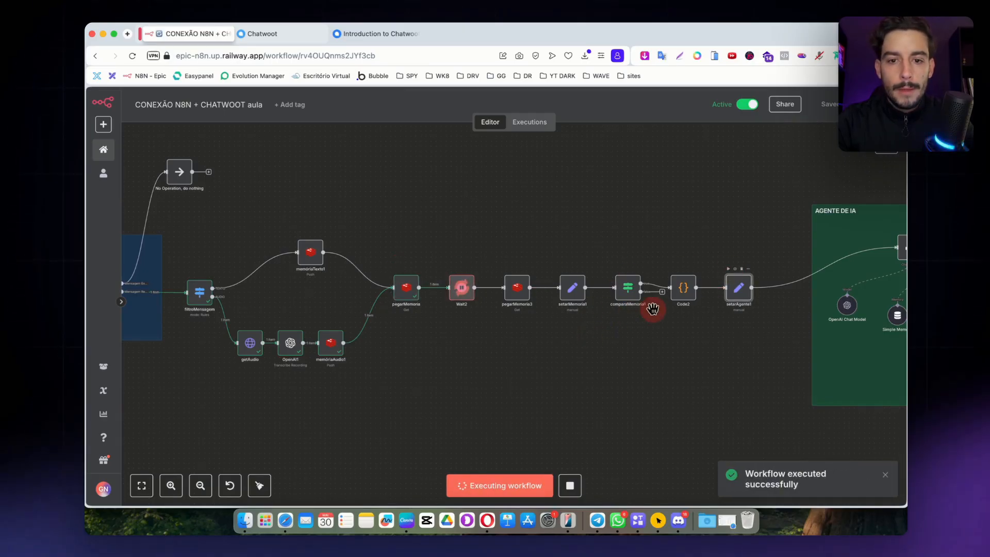
- Replace the AI Agent's user message prompt with the messages field from setarAgente1, {{ $json.messages }}
scroll(652, 309, up, 5)
scroll(537, 333, down, 1)
scroll(536, 333, down, 2)
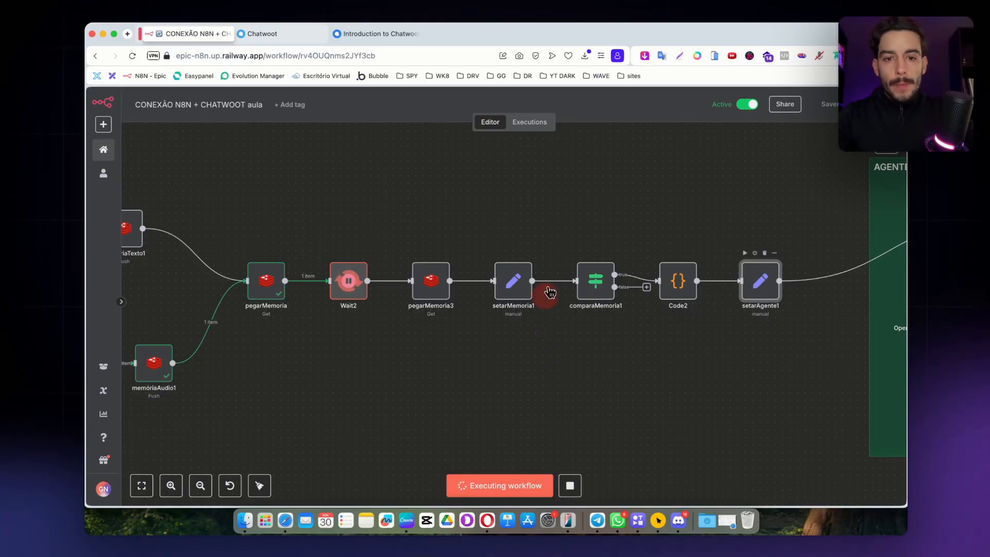
scroll(517, 351, right, 2)
scroll(518, 351, right, 10)
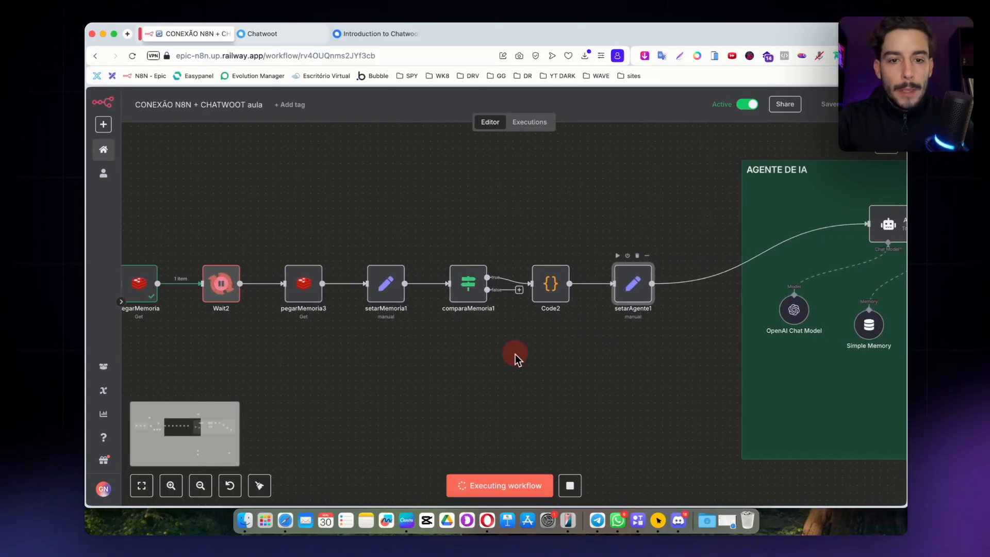
scroll(714, 220, right, 5)
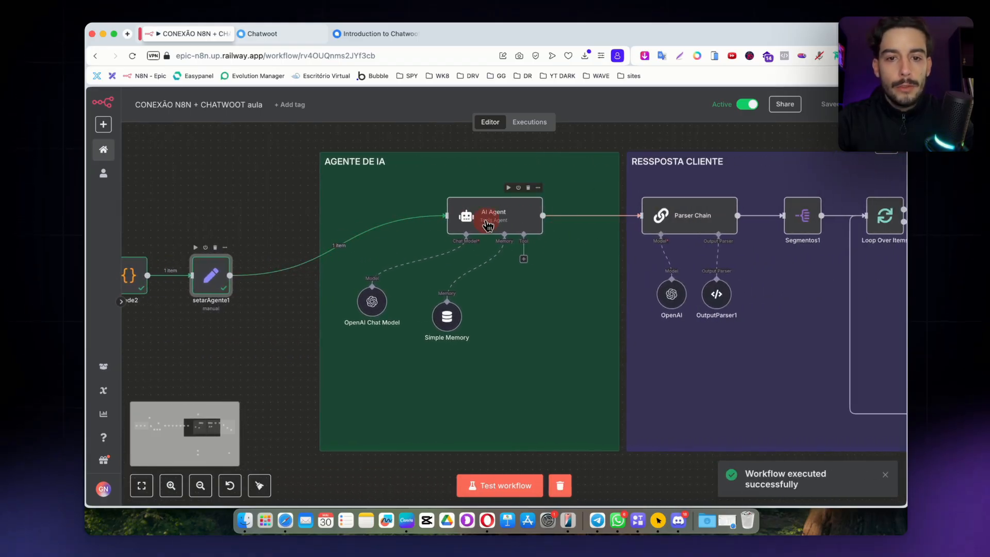
scroll(503, 215, left, 1)
double_click(503, 215)
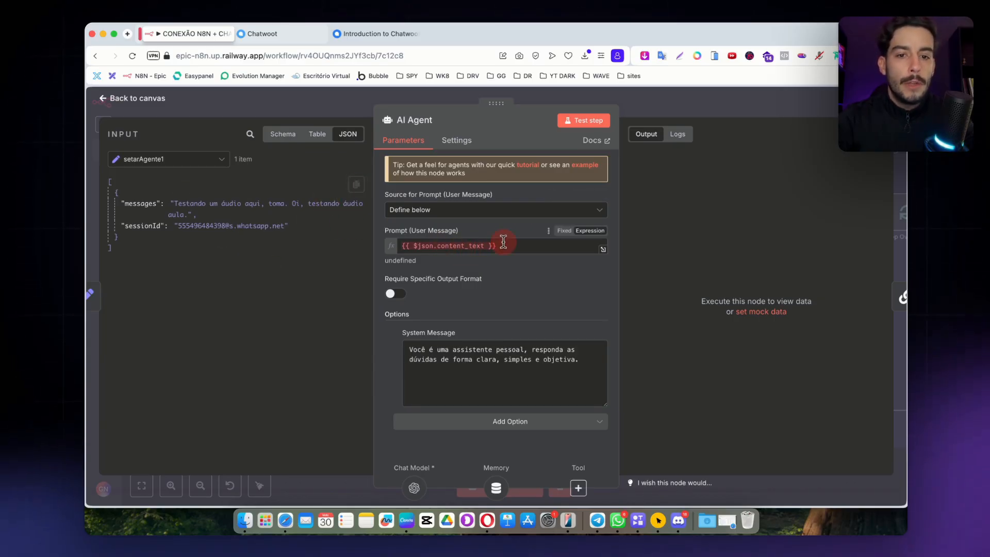
triple_click(467, 245)
key(BackSpace)
click(521, 228)
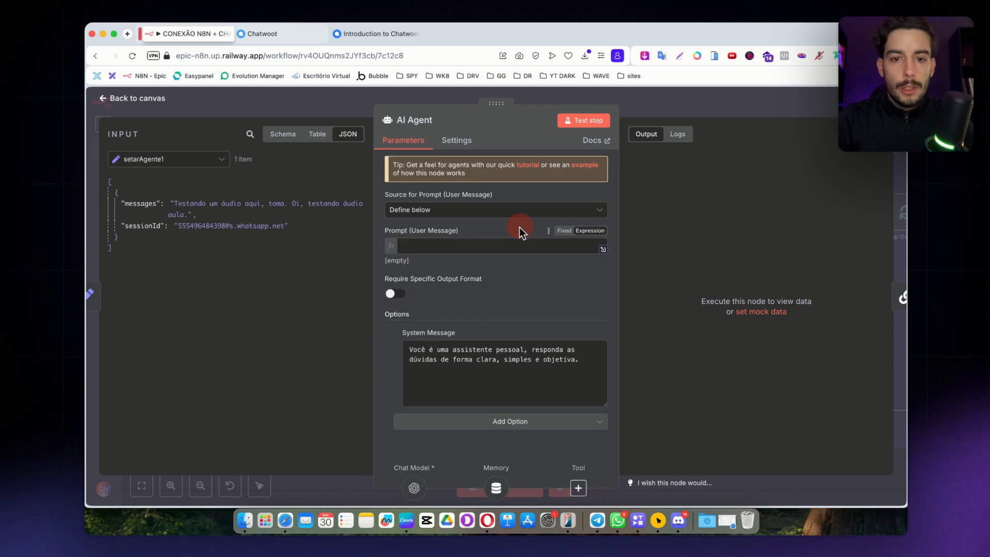
drag(144, 205, 415, 245)
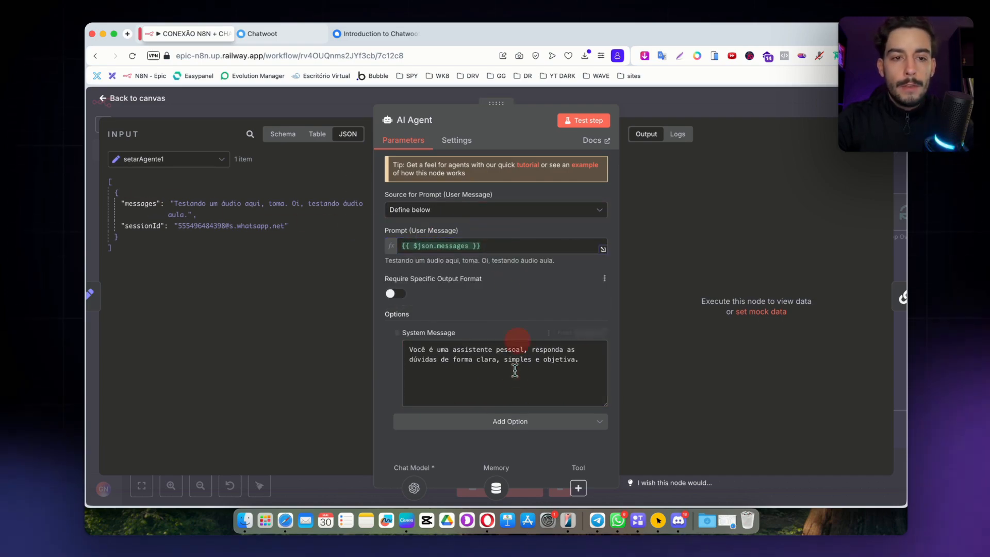
- Check the Simple Memory key, rename setarAgente1's sessionId field to identifier to match it, and rerun setarAgente1
click(498, 488)
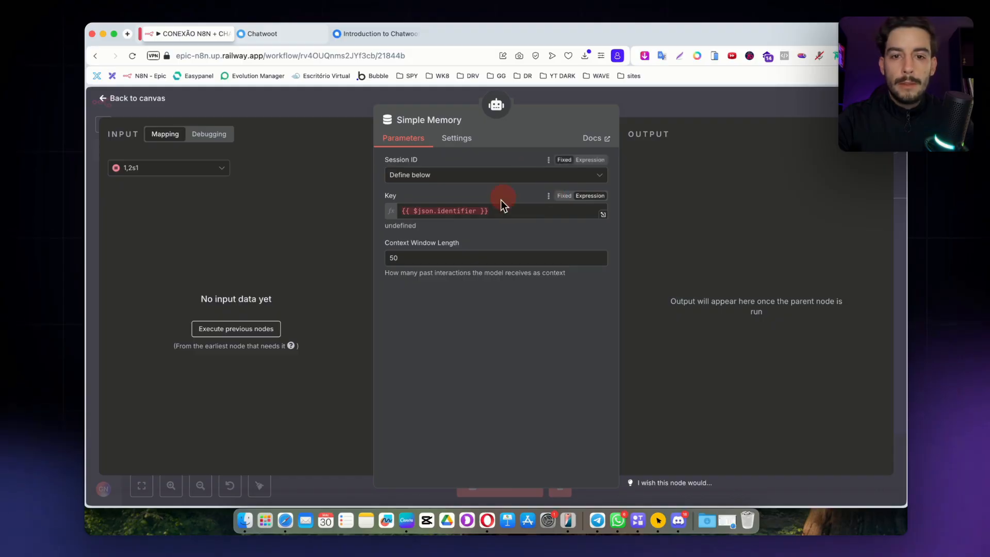
click(677, 107)
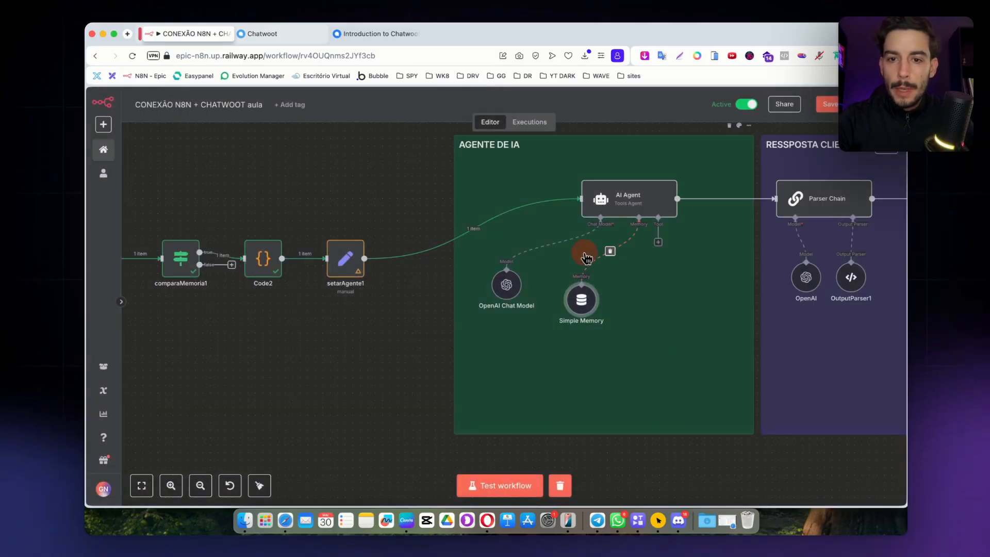
double_click(348, 261)
double_click(420, 298)
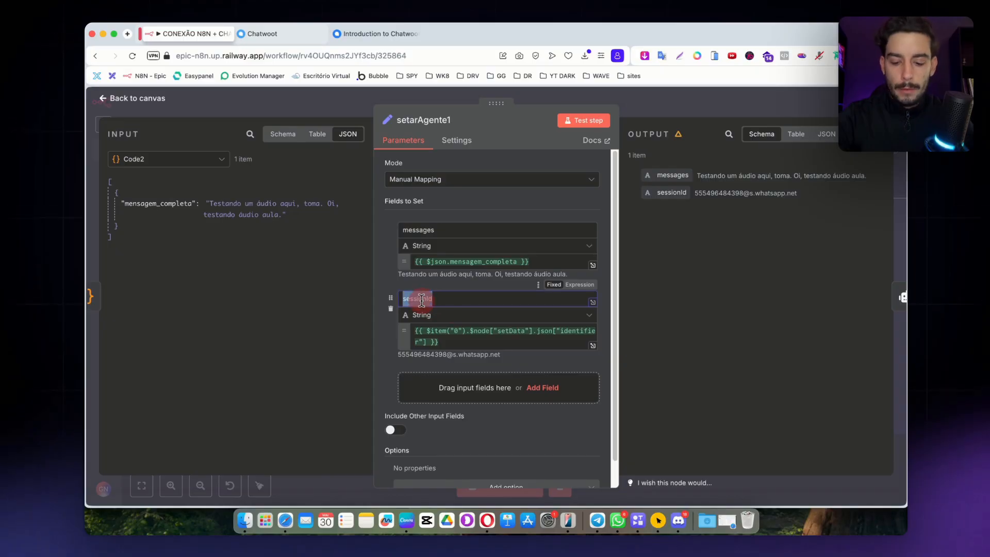
text(identifier)
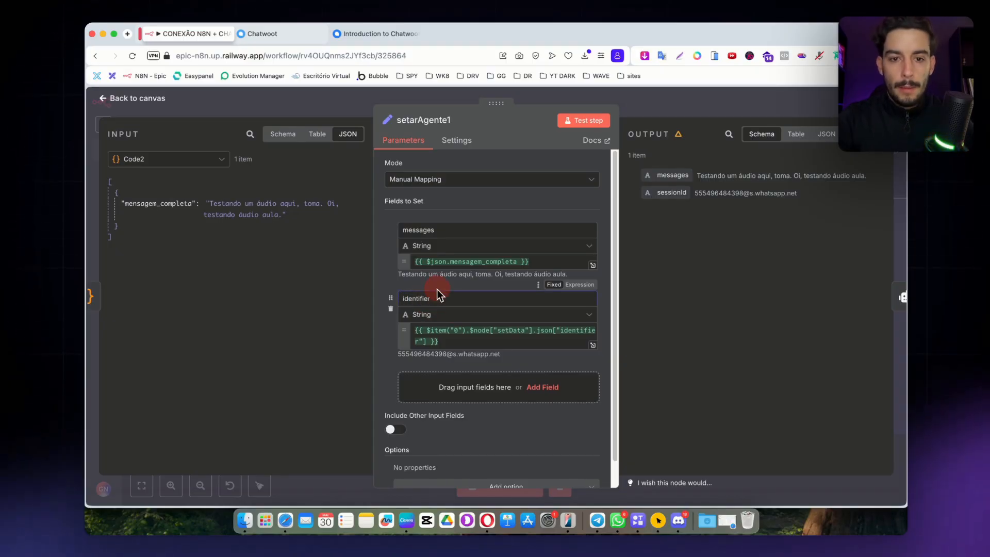
key(Escape)
click(331, 230)
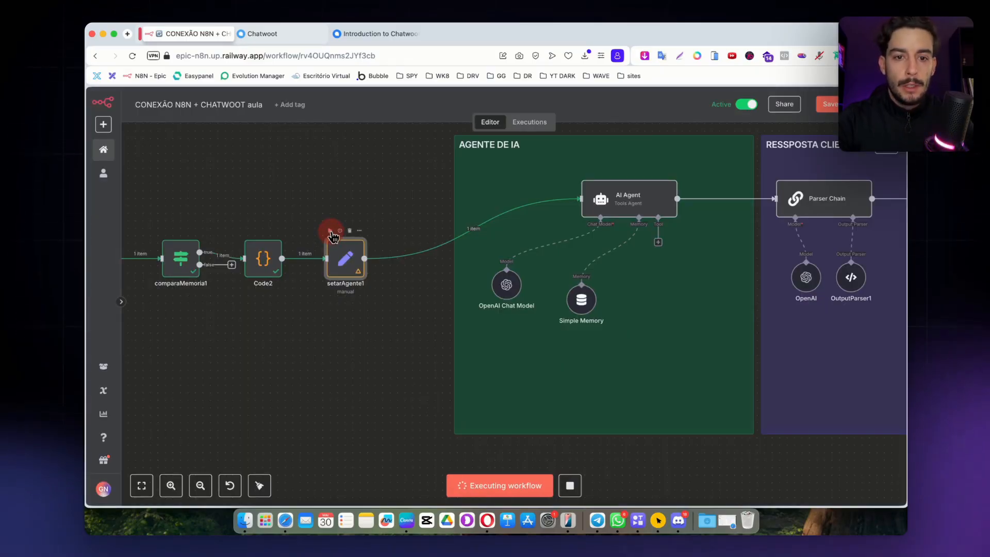
- Review the settings of Simple Memory, the OpenAI Chat Model and the AI Agent with the new identifier input
click(611, 201)
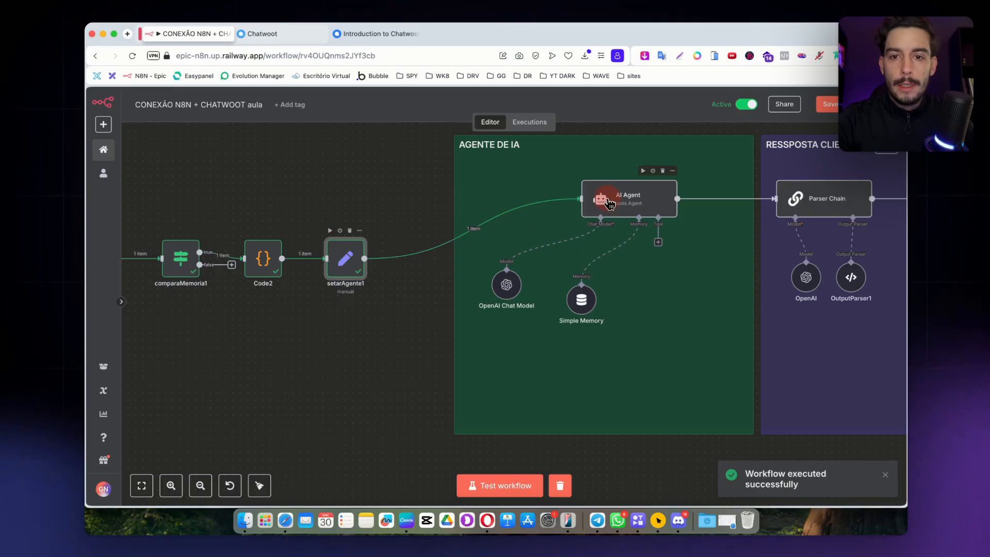
double_click(581, 298)
key(Escape)
click(534, 287)
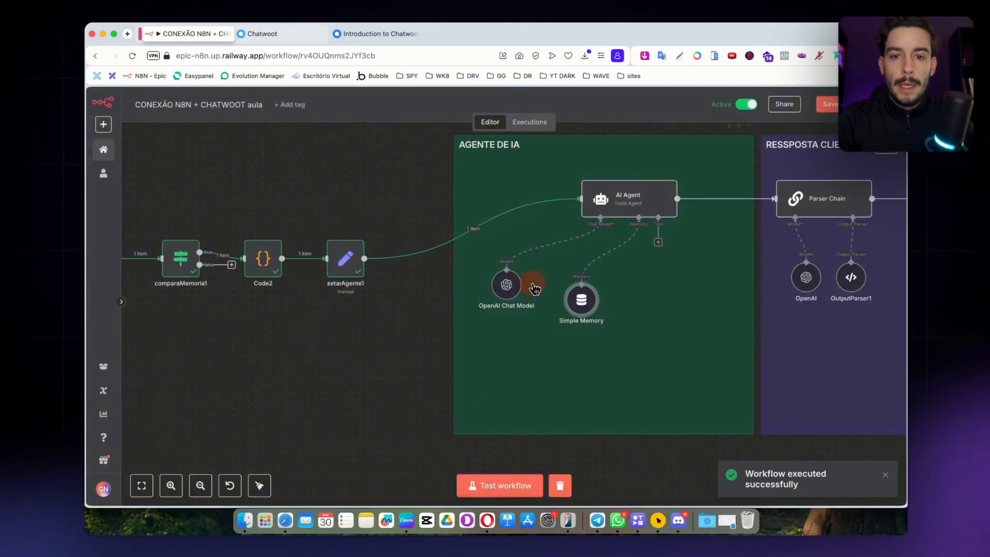
double_click(507, 285)
click(661, 113)
double_click(601, 199)
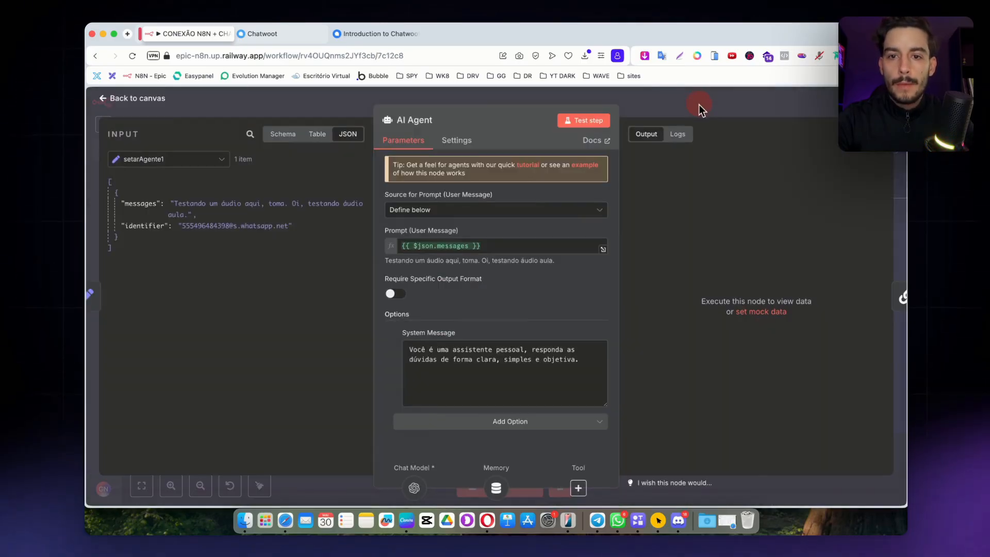
click(698, 104)
- Set the Wait2 node's wait amount to 5 seconds and save the workflow
scroll(423, 287, down, 5)
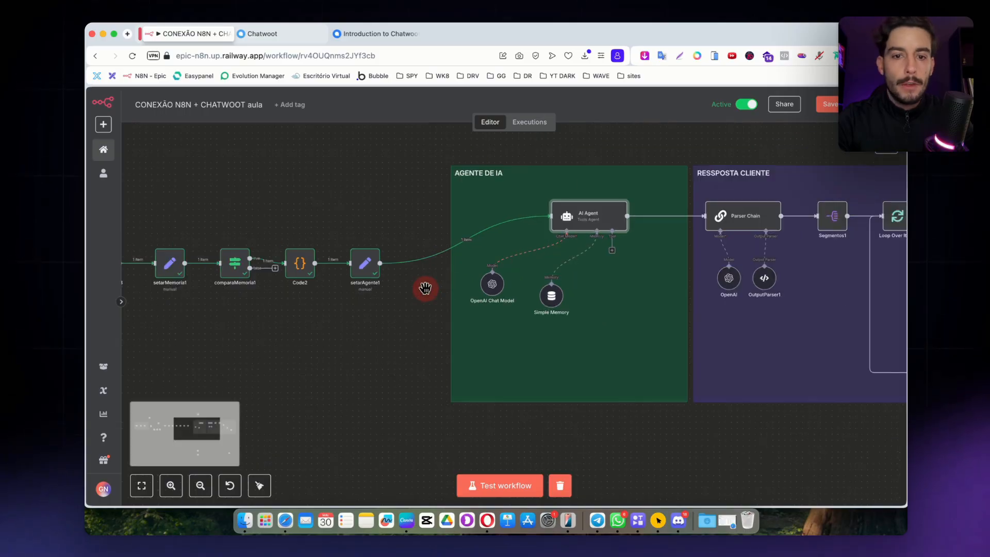
scroll(418, 320, up, 4)
scroll(428, 289, left, 5)
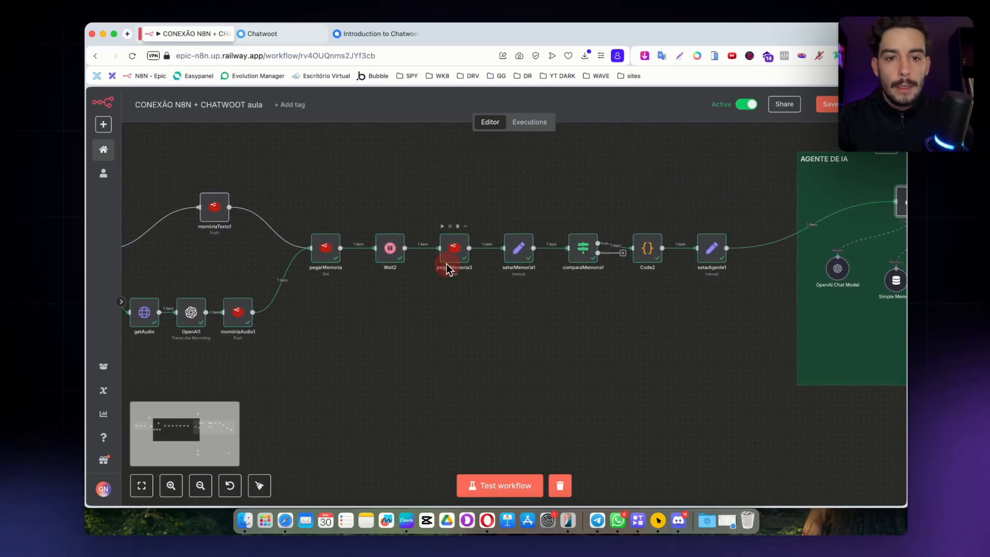
double_click(394, 249)
double_click(401, 214)
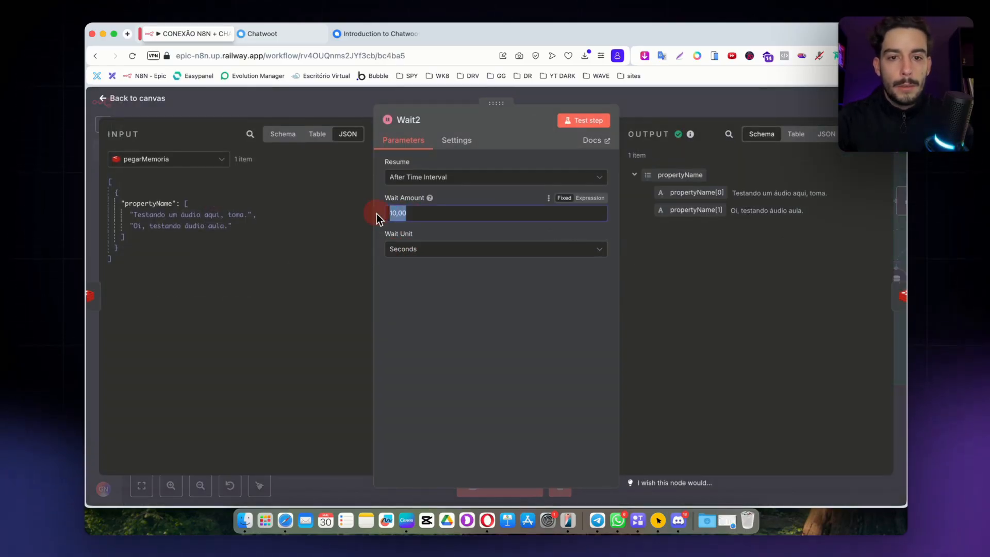
text(5)
click(640, 103)
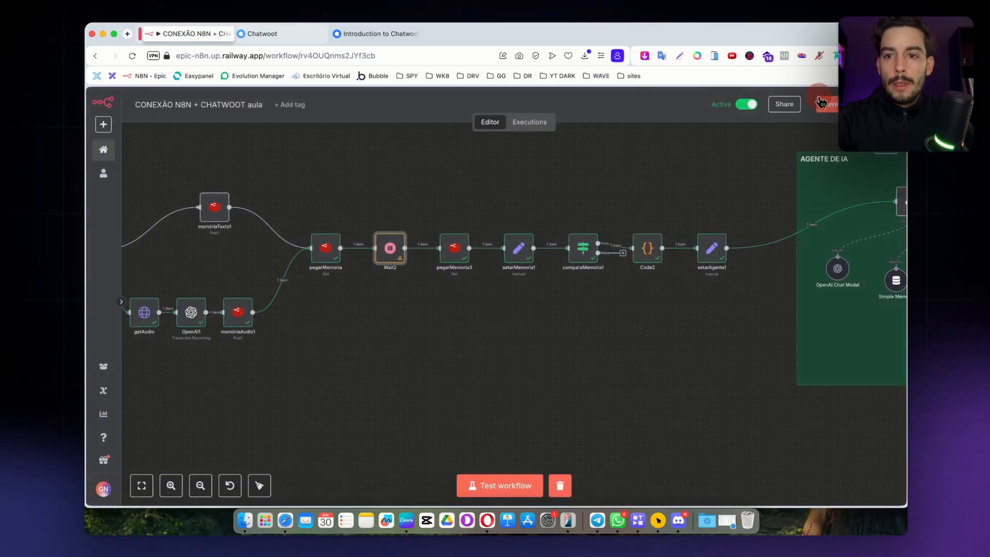
key(ctrl+s)
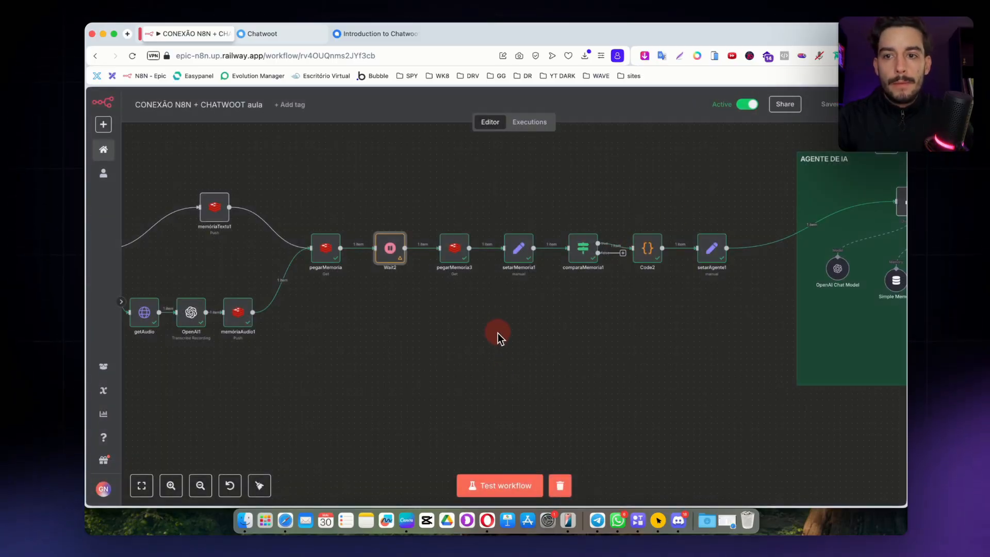
- Open the workflow's execution history to monitor incoming runs
scroll(497, 333, left, 10)
click(547, 128)
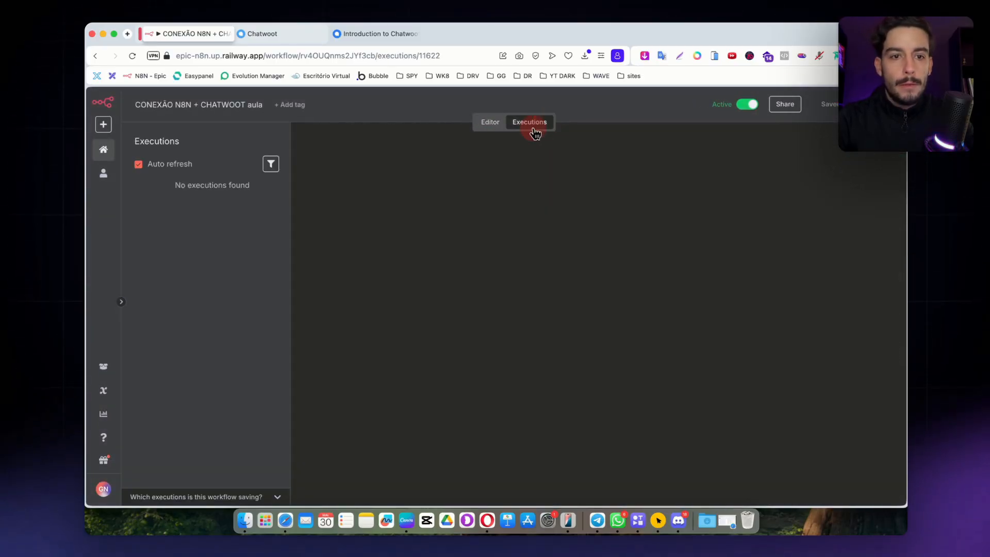
right_click(230, 333)
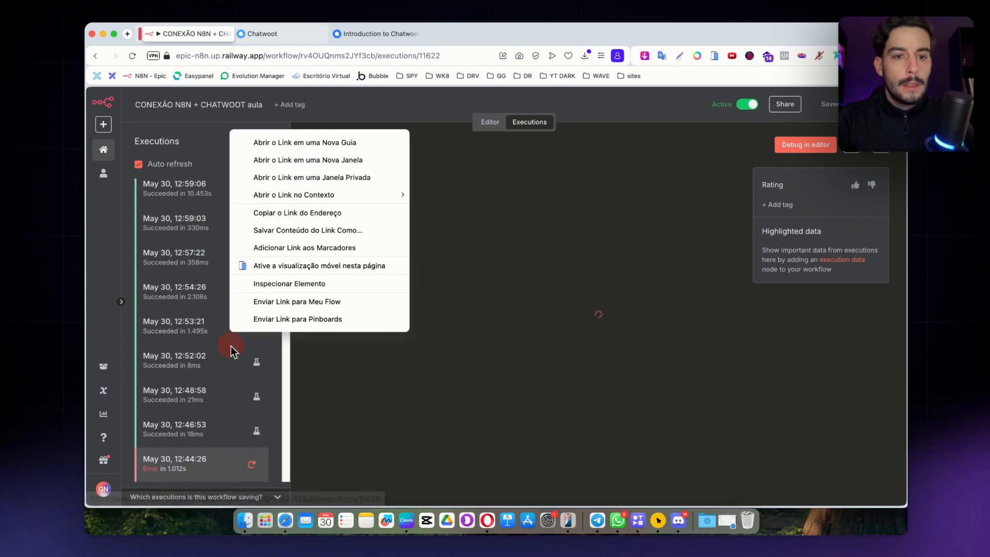
click(195, 286)
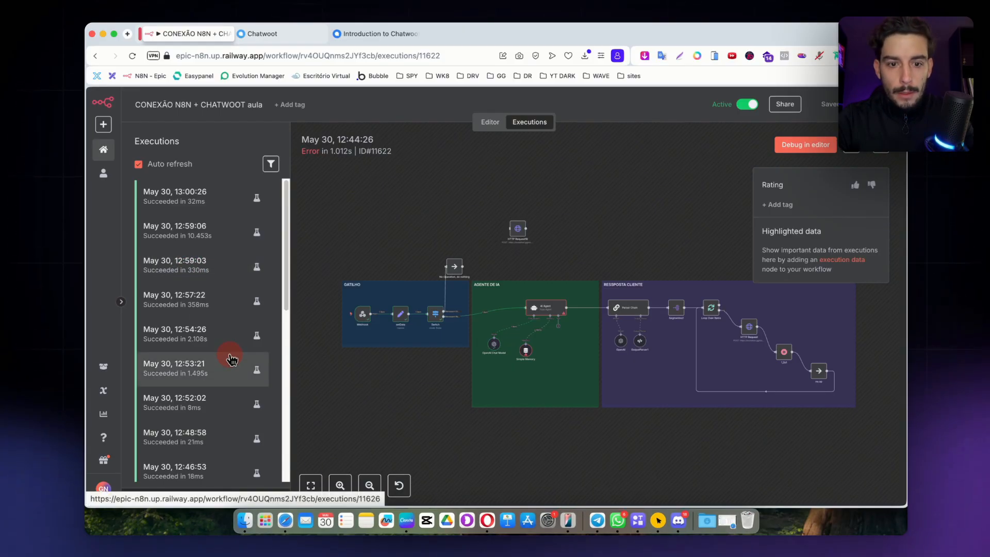
- Switch to iPhone Mirroring, connect the phone to check the agent's replies in the WhatsApp test chat, and return to the execution history
click(568, 522)
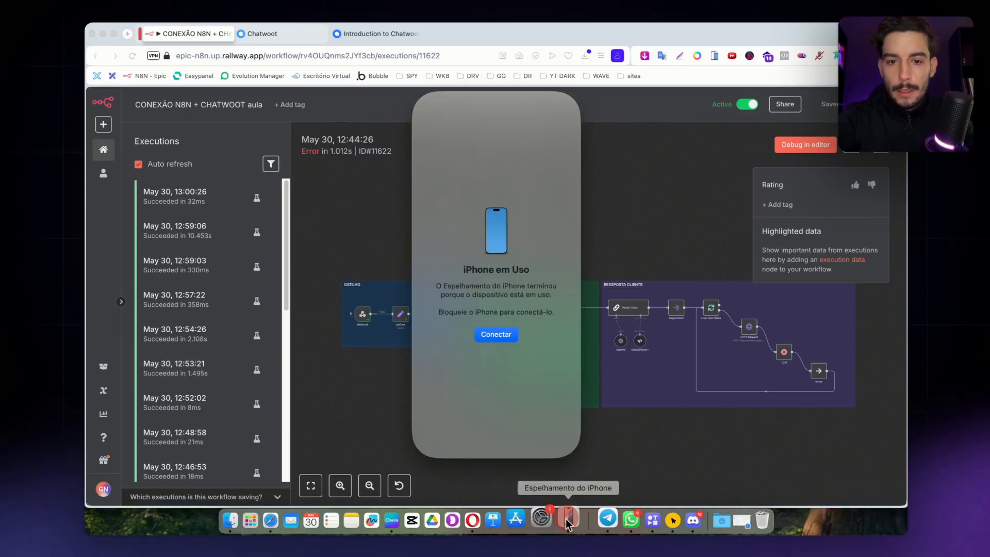
click(496, 334)
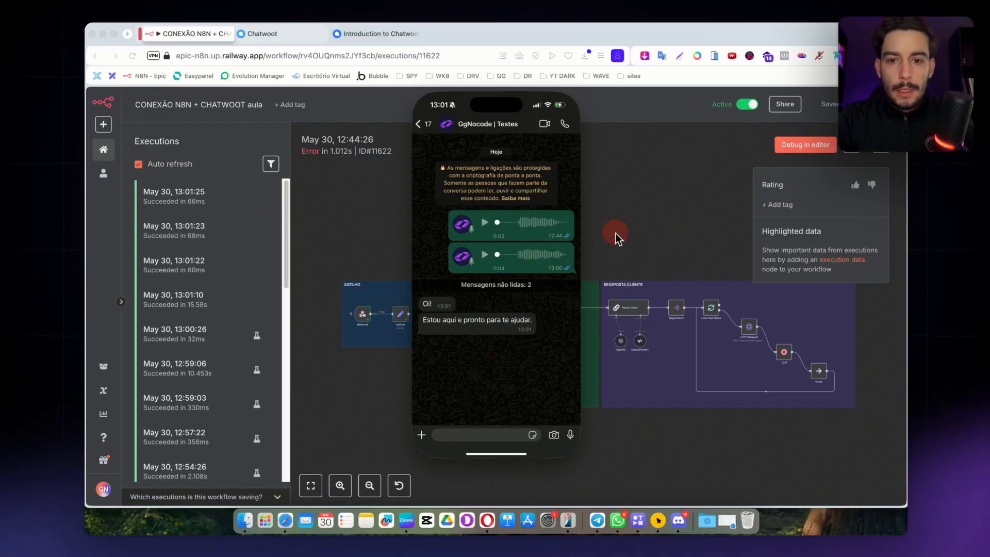
click(646, 235)
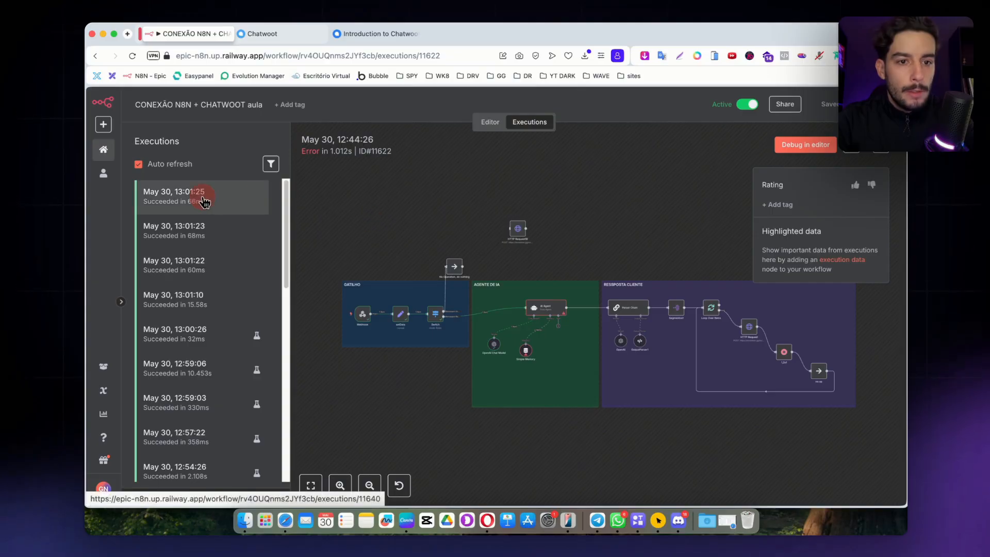
- Open the May 30, 13:01:10 execution and examine its path from the audio branch through the memory nodes to the client response
click(199, 300)
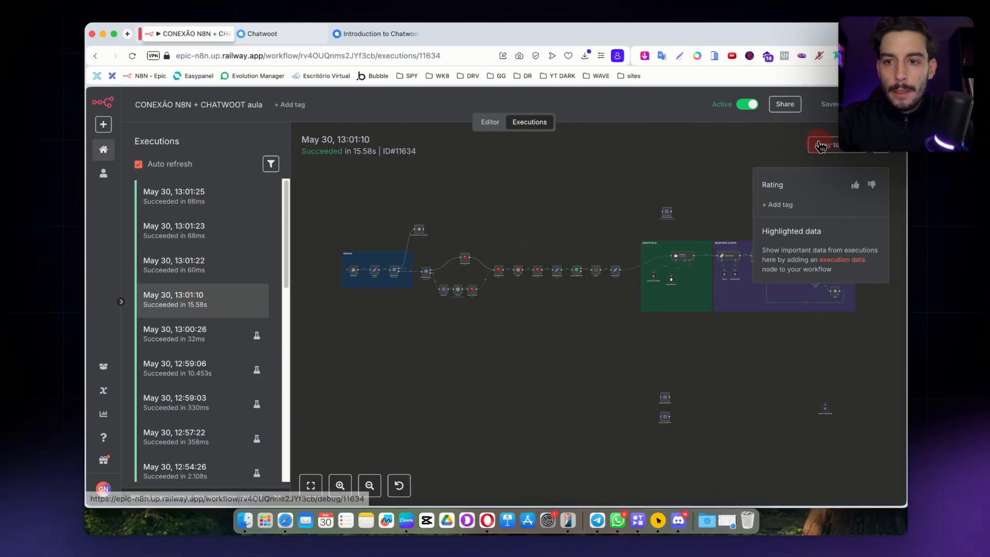
scroll(406, 293, up, 5)
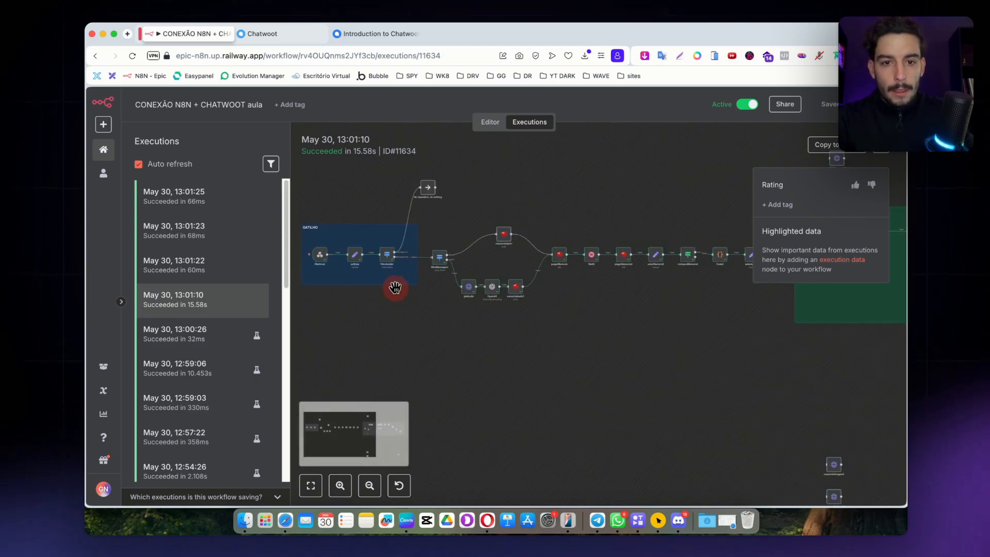
scroll(395, 288, up, 3)
scroll(442, 217, right, 10)
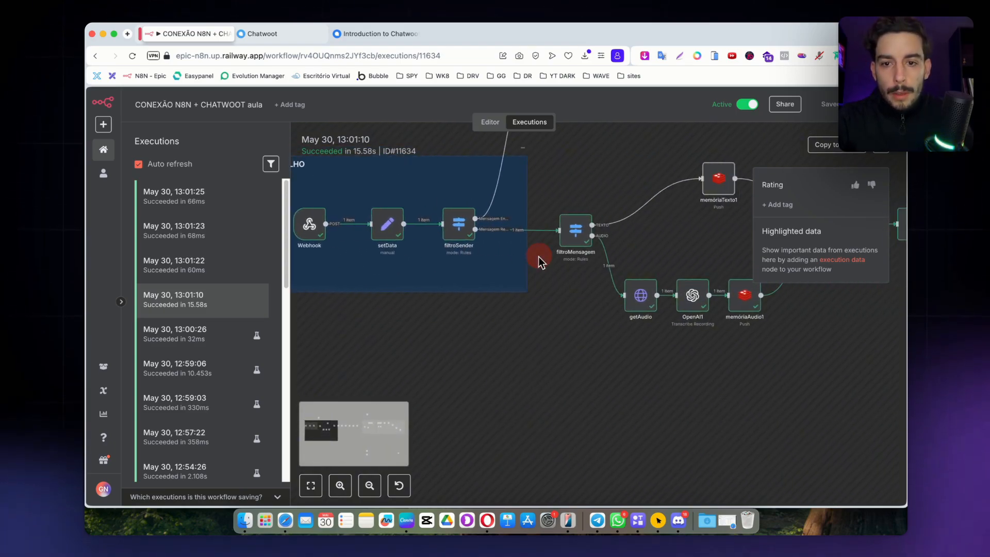
scroll(437, 212, right, 6)
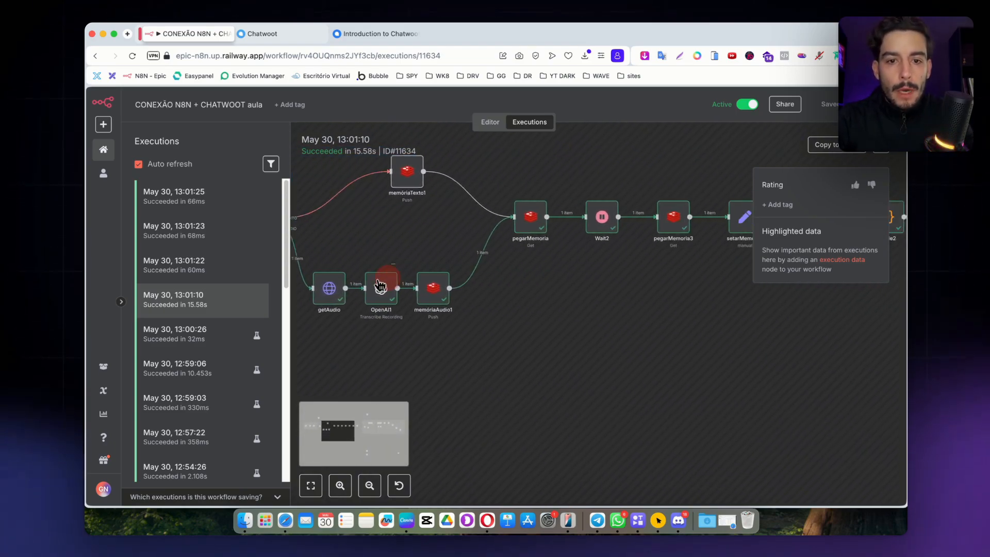
scroll(364, 305, right, 12)
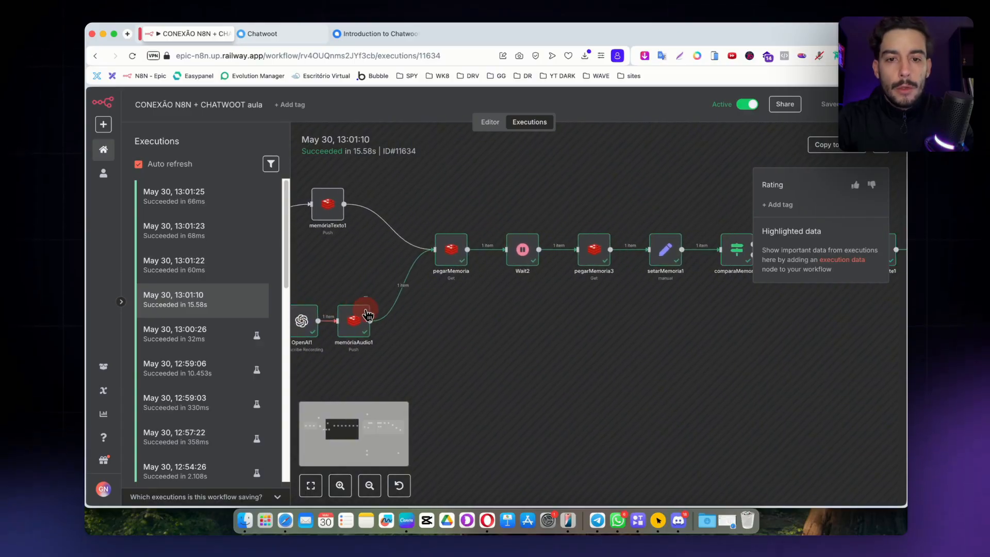
scroll(429, 264, right, 16)
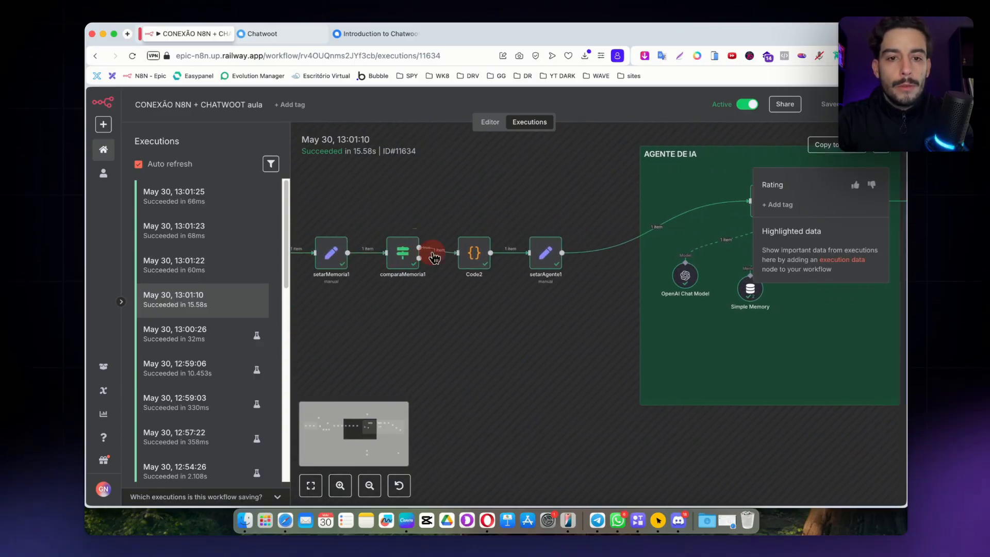
scroll(473, 238, left, 7)
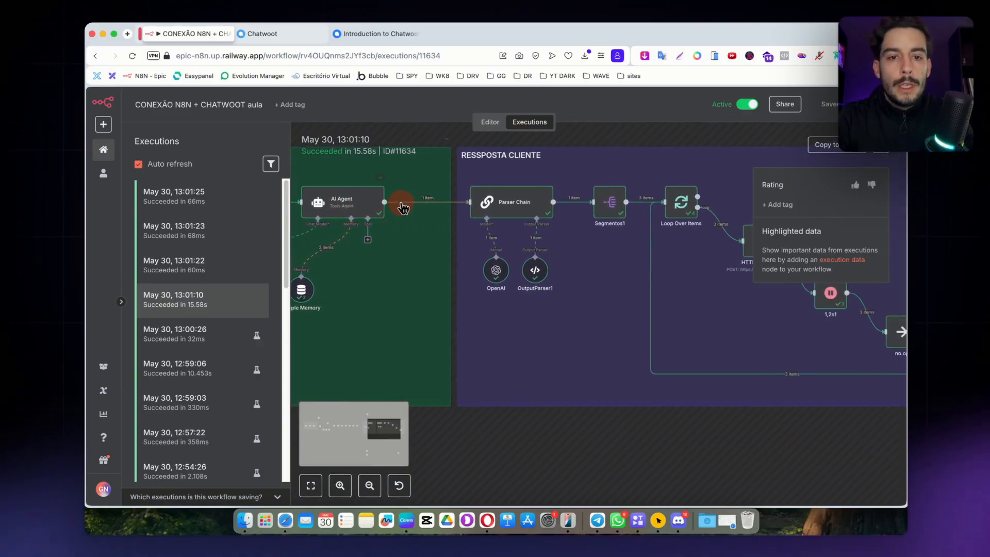
- Trace the execution's reply path from the AI Agent through Parser Chain, Segmentos1 and the HTTP Request loop
scroll(593, 214, right, 11)
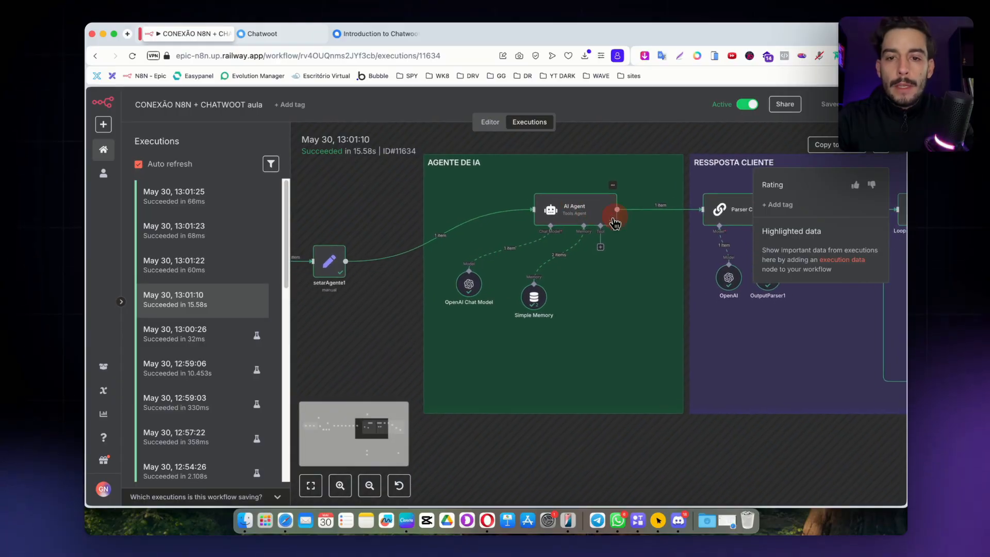
scroll(467, 214, right, 1)
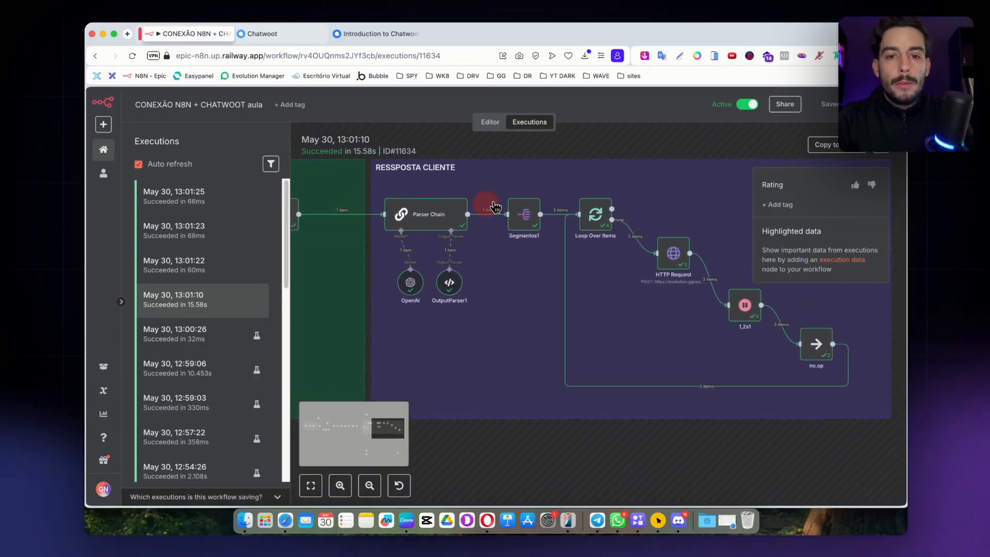
scroll(447, 225, left, 1)
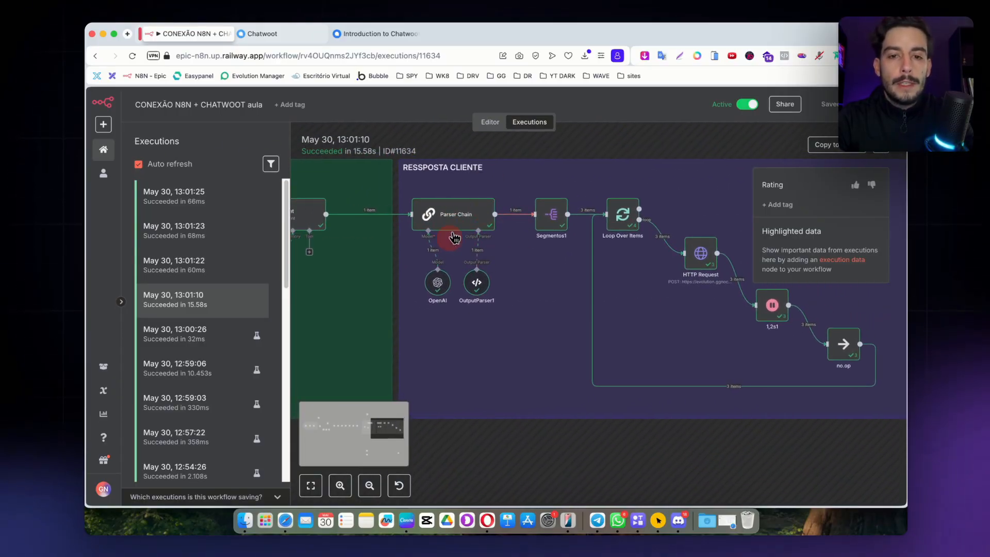
scroll(526, 212, right, 6)
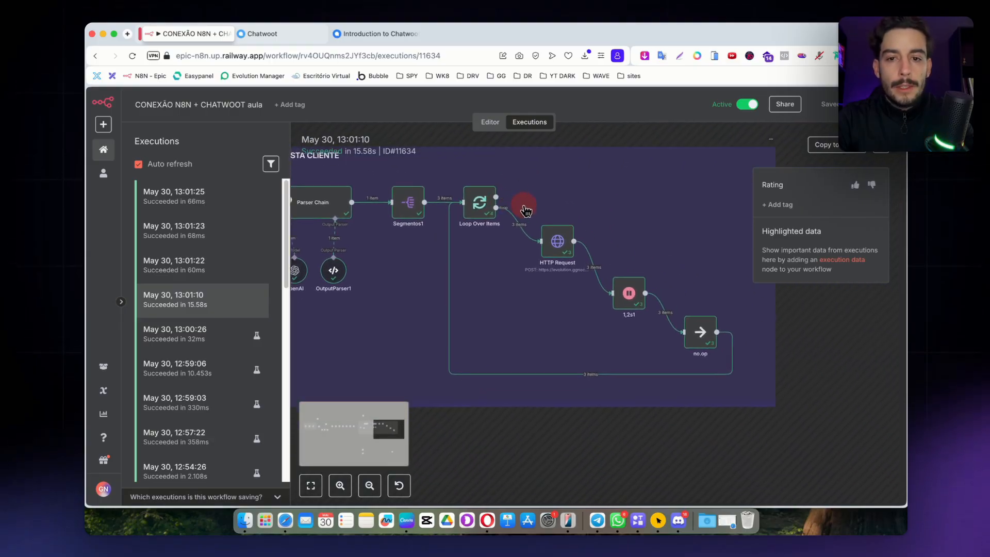
scroll(526, 217, left, 8)
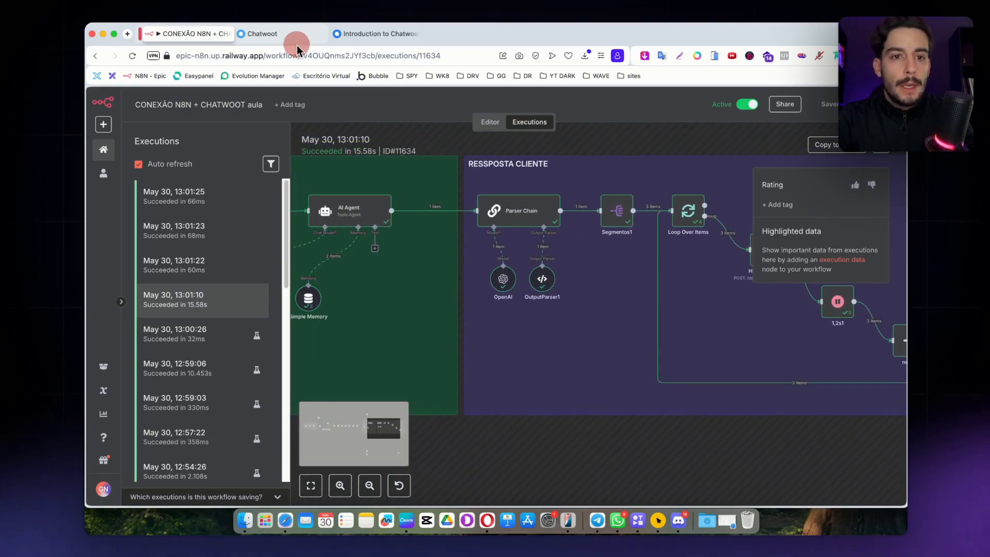
- Switch to Chatwoot, open the unassigned conversation to check the audio messages and agent replies, and return to the n8n execution
click(262, 33)
click(312, 138)
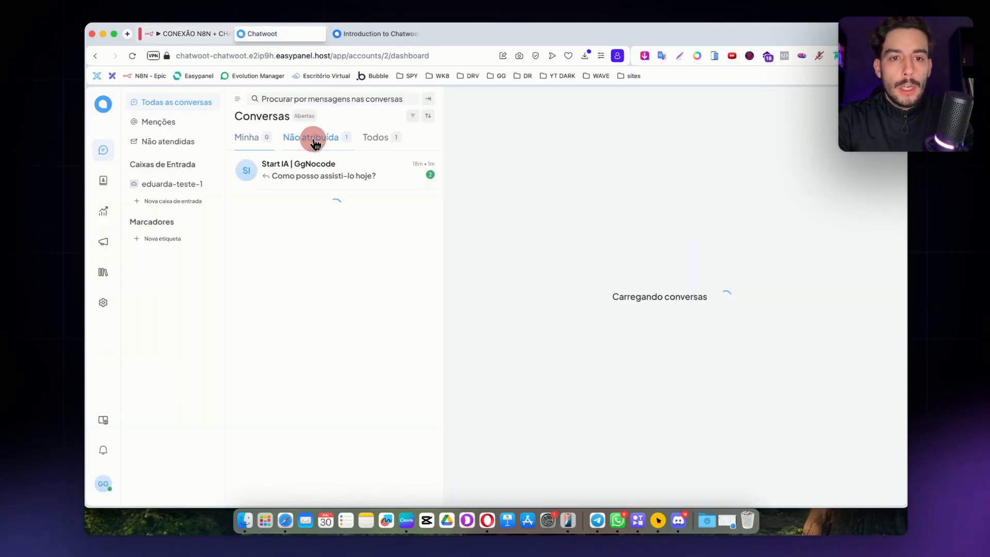
click(341, 171)
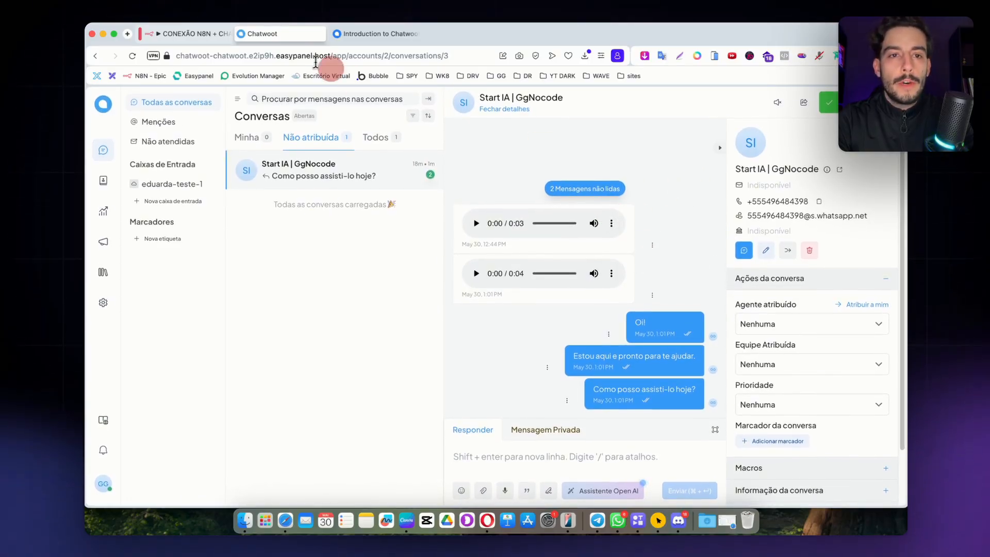
click(176, 33)
scroll(552, 281, left, 5)
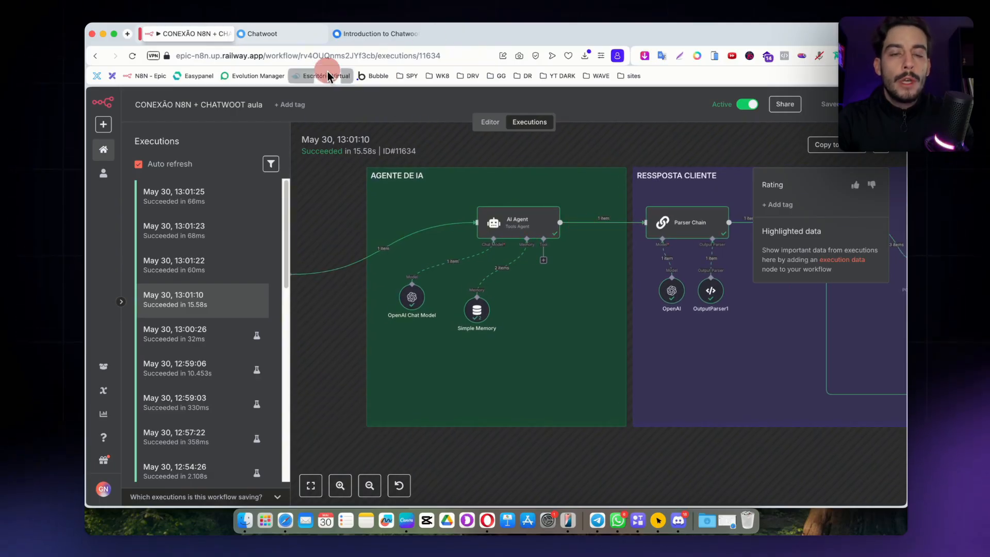
- Revisit the Chatwoot conversation, return to n8n, and review the execution backwards from the AI Agent to the filtroMensagem branches
click(289, 34)
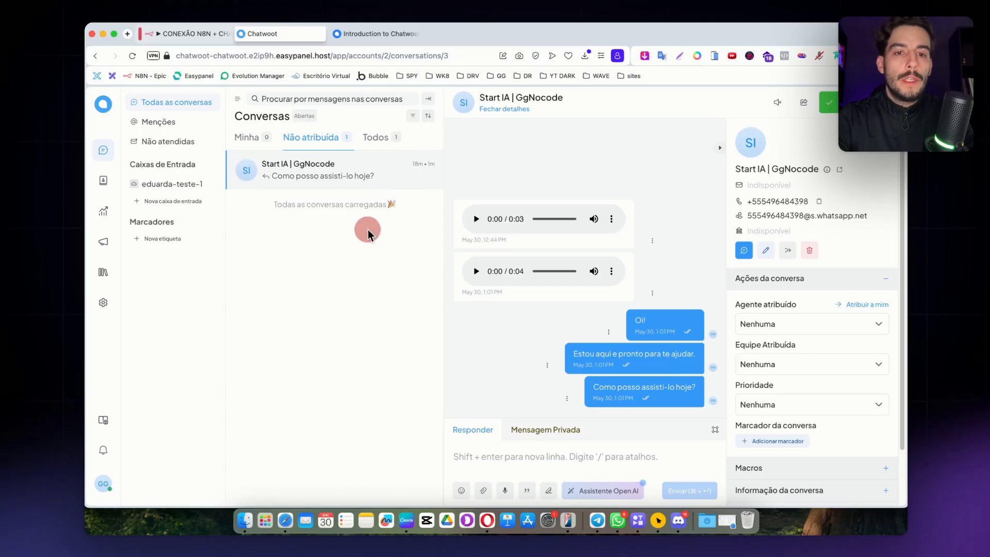
scroll(401, 198, left, 5)
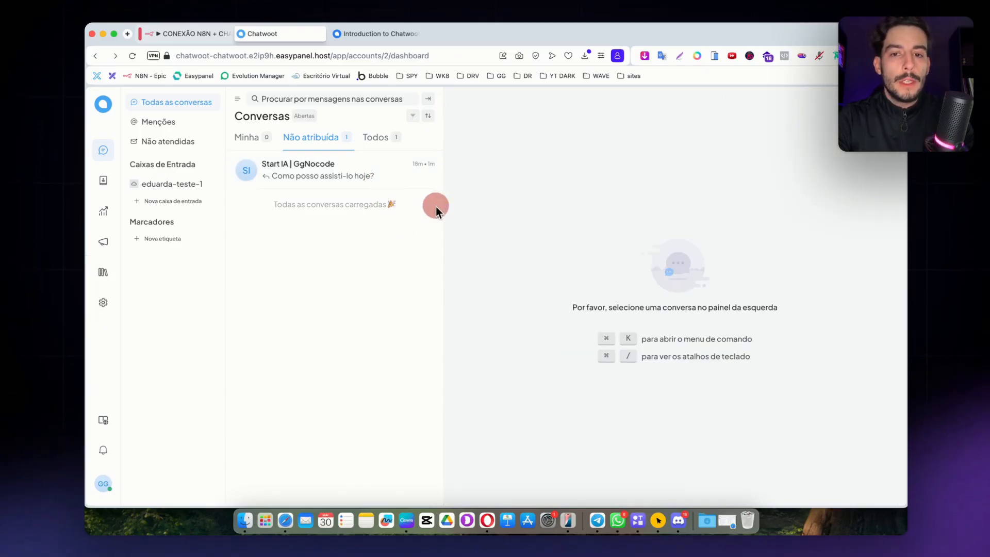
click(210, 36)
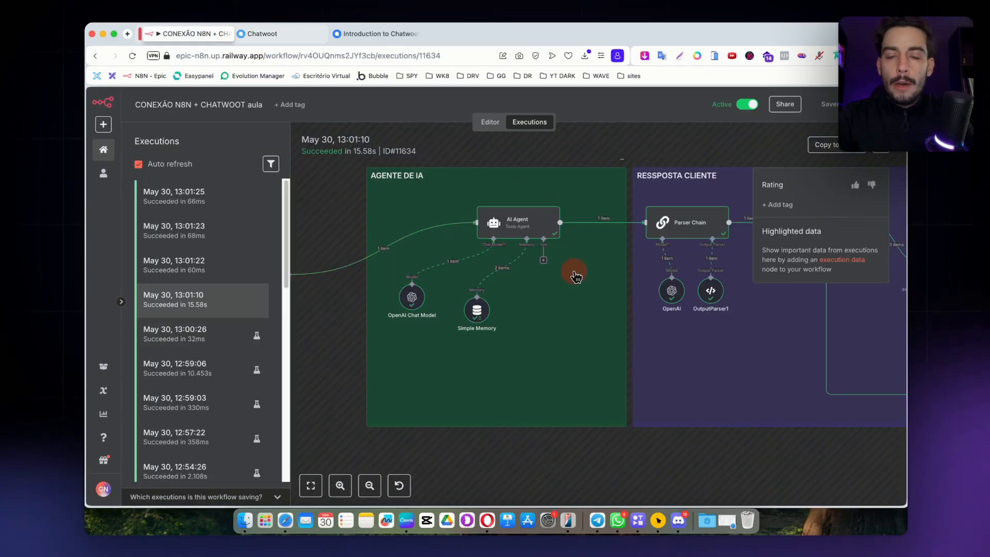
scroll(603, 264, left, 10)
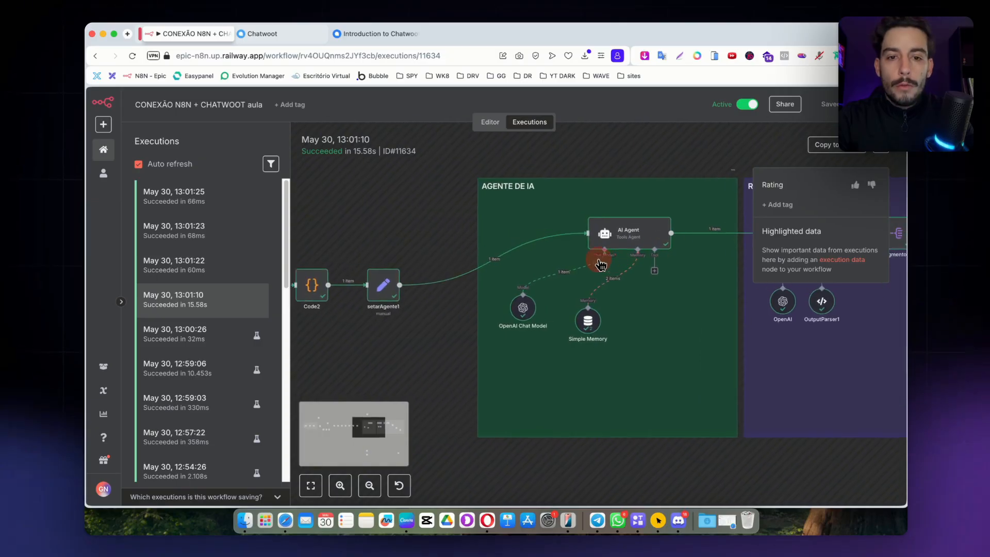
scroll(598, 266, left, 10)
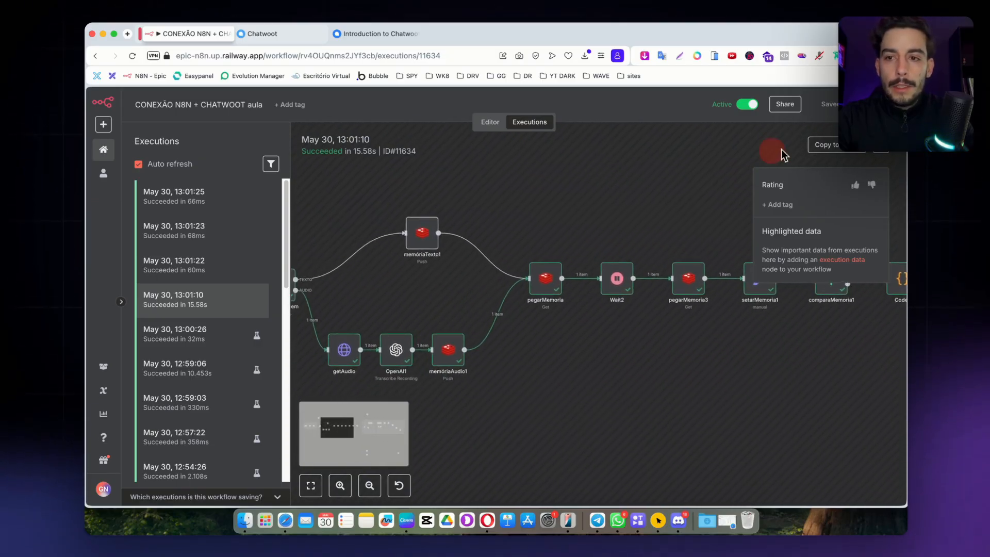
scroll(735, 199, left, 10)
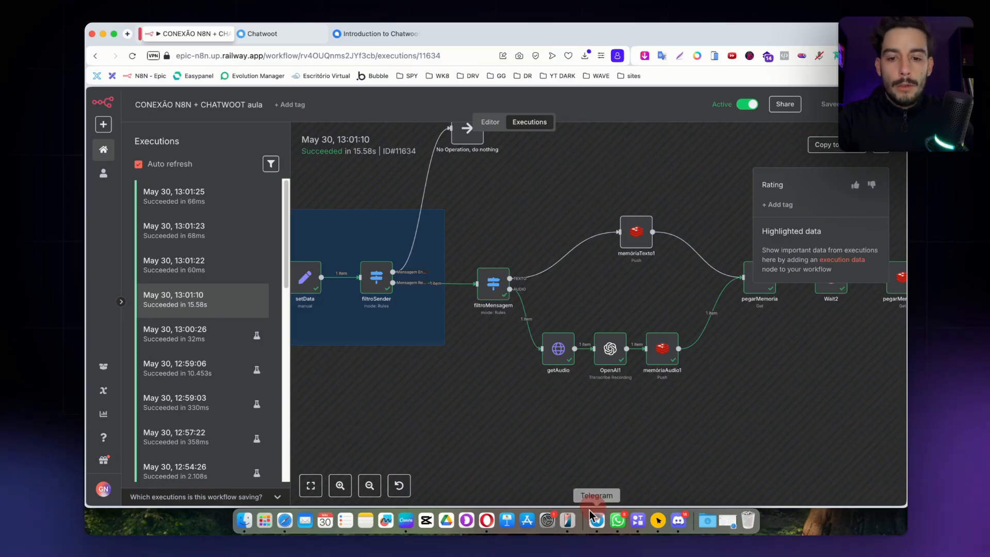
- Switch to iPhone Mirroring and send the message "Eu preciso de ajuda" in the WhatsApp test chat
click(568, 521)
click(482, 435)
text(Eu preciso de ajuda)
key(Return)
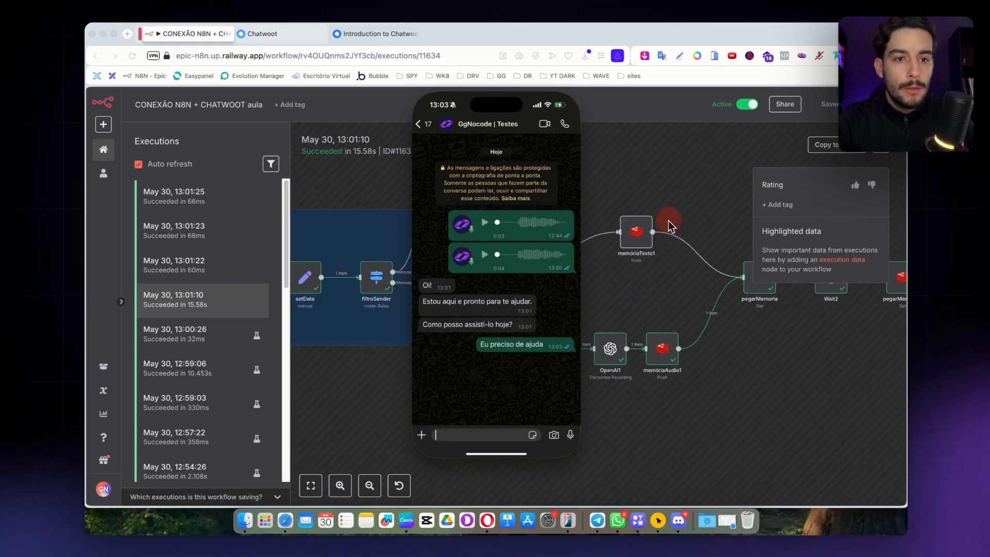
- Open the May 30, 13:03:03 execution in n8n and examine its path through the memory nodes to the AI Agent
click(186, 196)
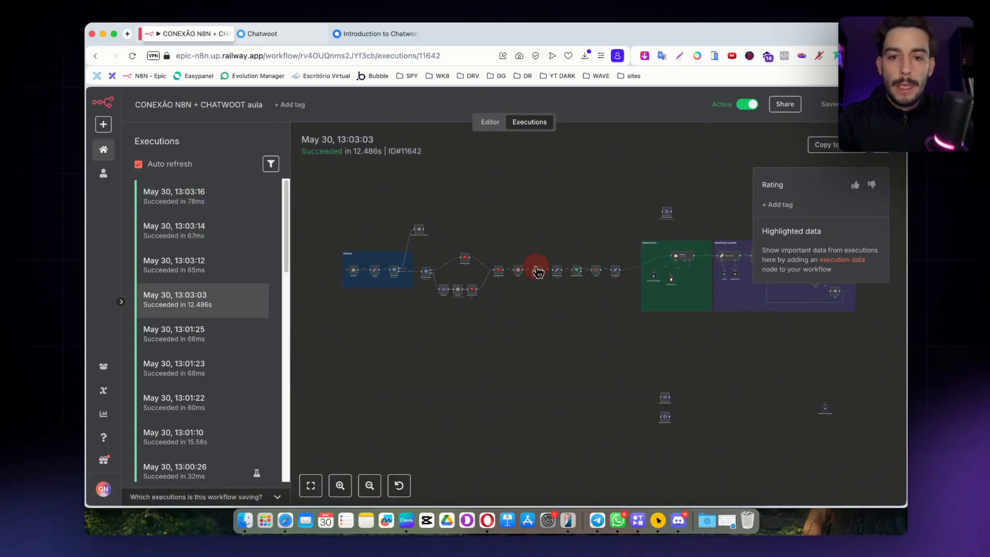
scroll(486, 262, up, 5)
scroll(567, 310, right, 5)
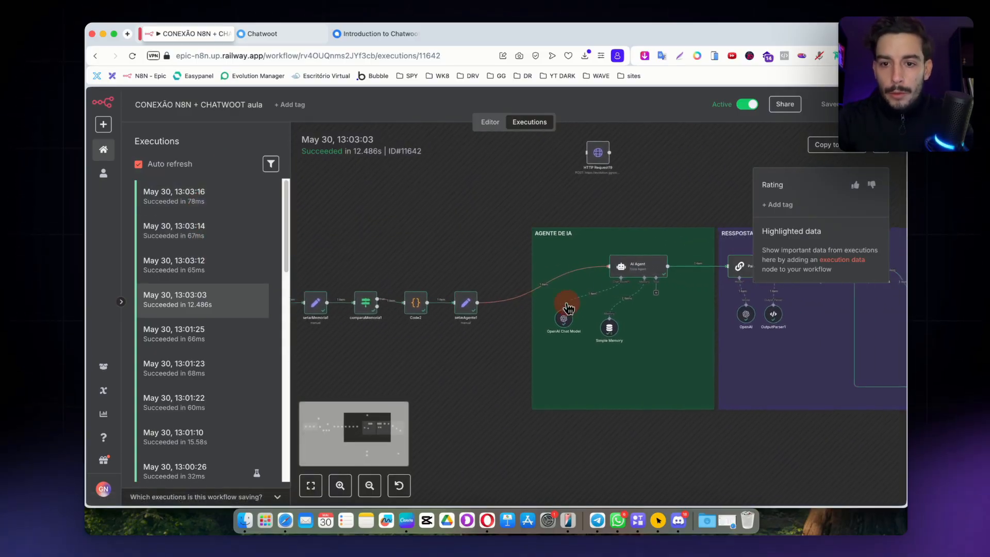
- Check the agent's reply to the text message in the WhatsApp test chat, then return to the execution's AI Agent section
click(568, 521)
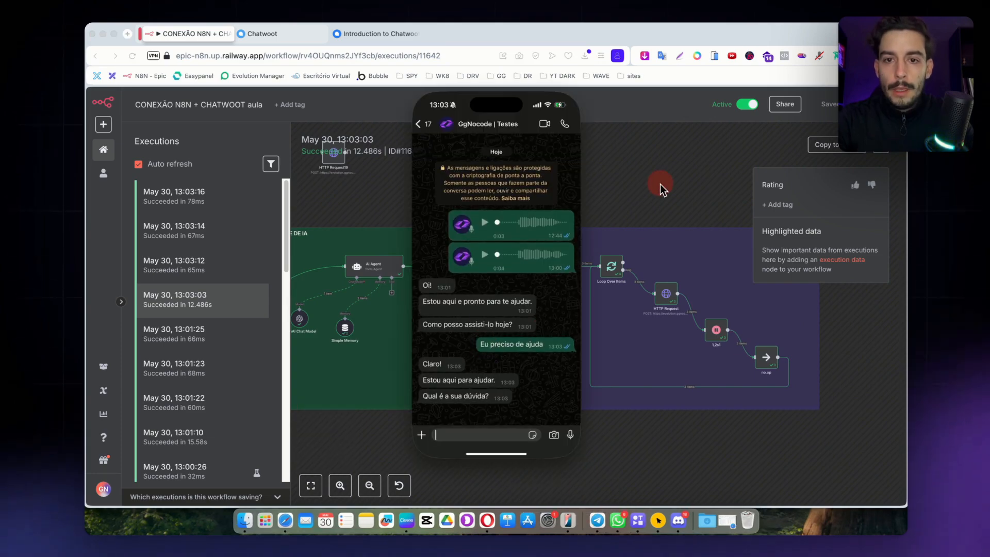
click(687, 200)
scroll(554, 256, left, 10)
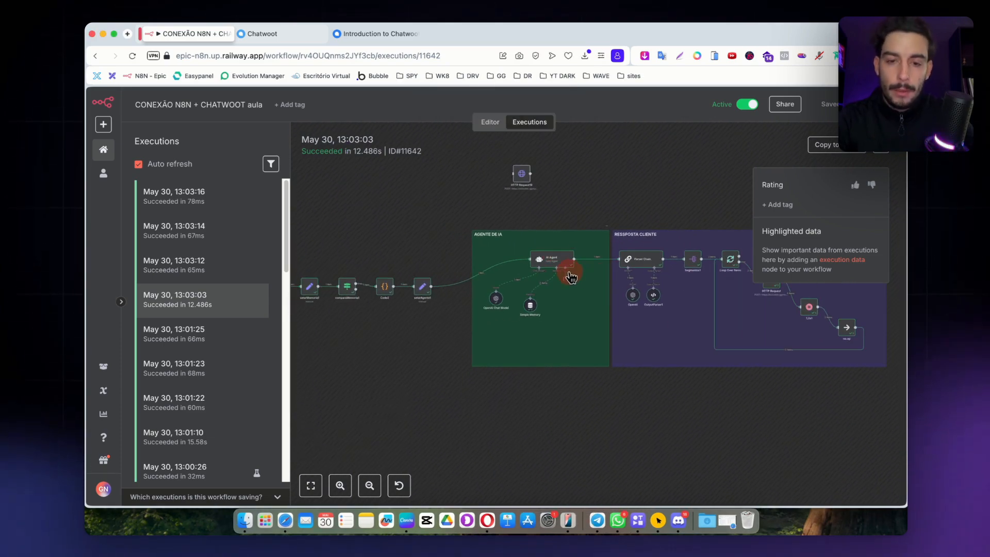
scroll(565, 276, up, 5)
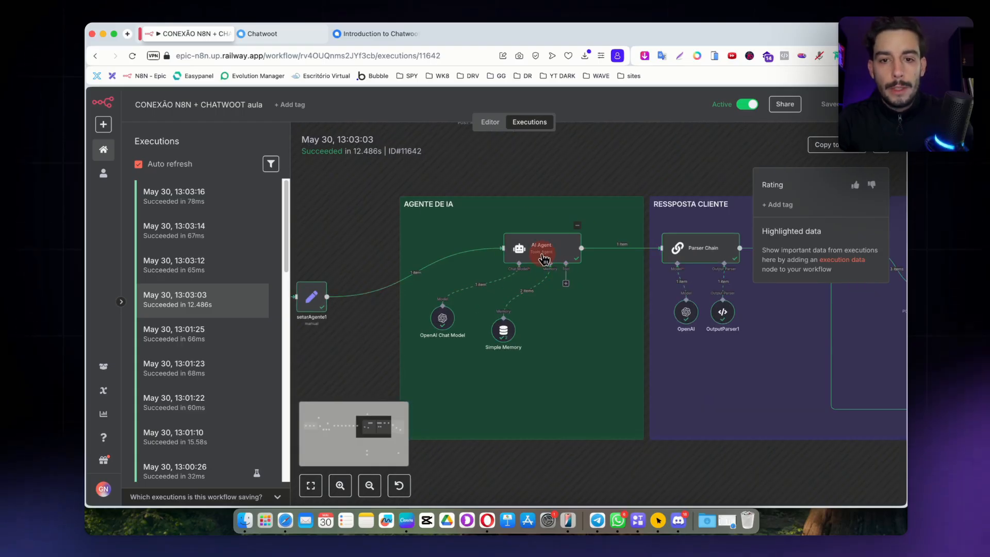